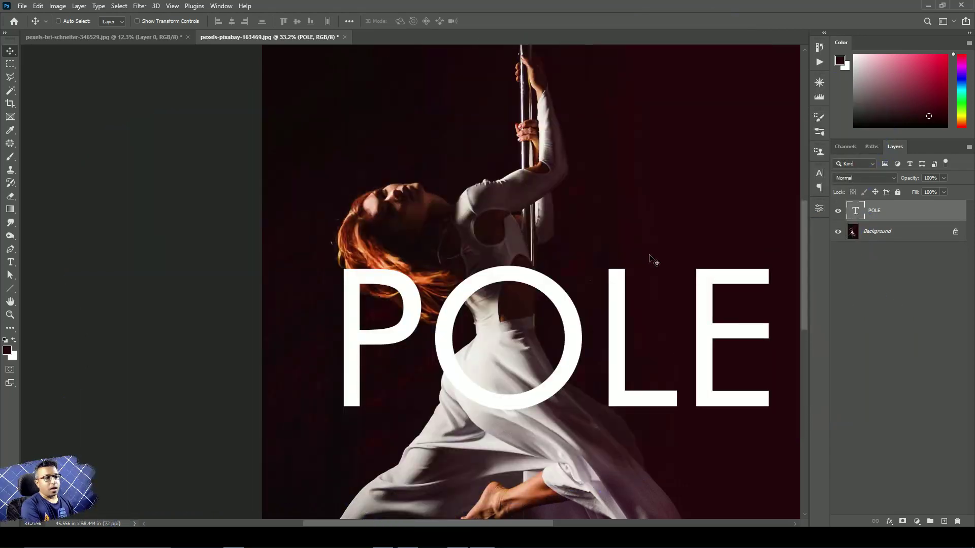
# Check the POLE text layer's visibility and add a layer mask to it.
pyautogui.click(836, 211)
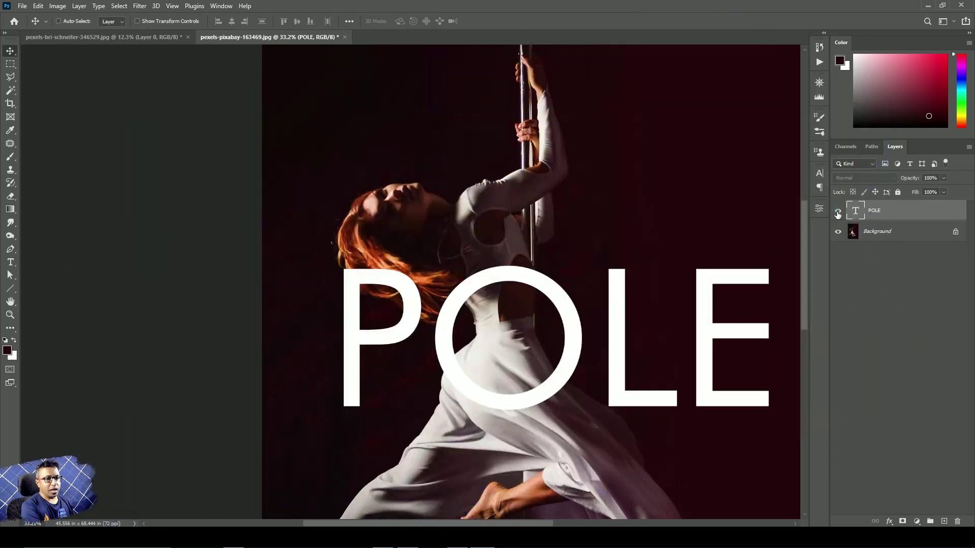
pyautogui.click(836, 211)
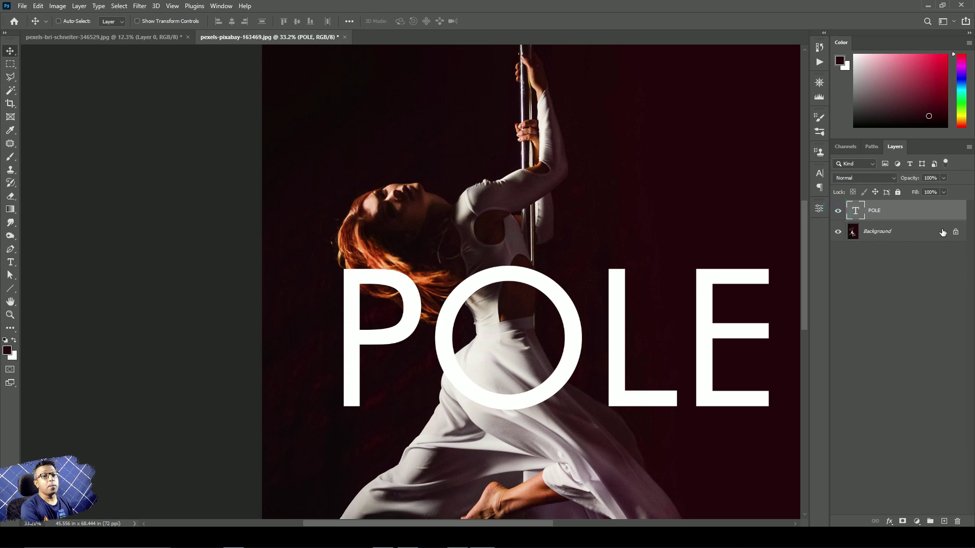
pyautogui.click(902, 522)
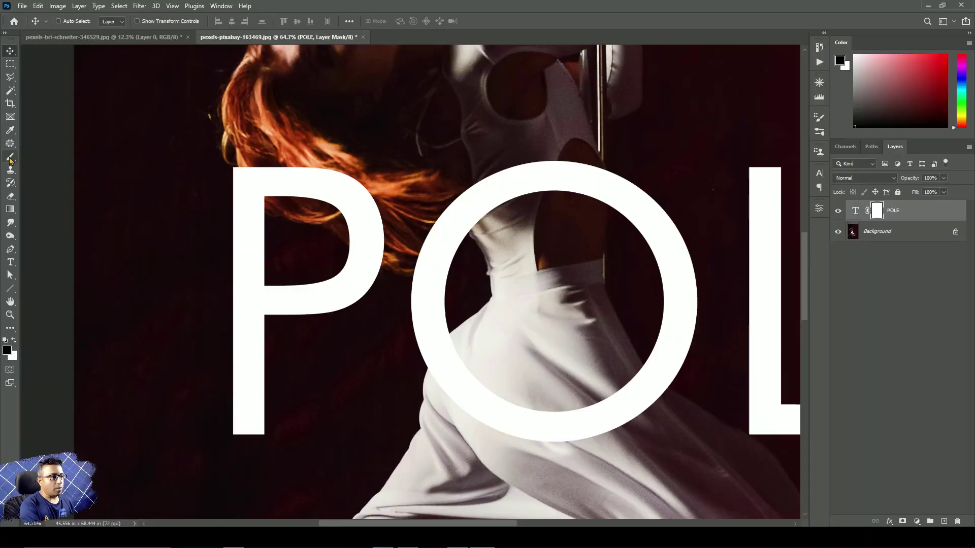
# Paint black on the POLE layer mask with a soft 200 px brush to hide the O's upper arc across the dancer's torso.
pyautogui.click(6, 161)
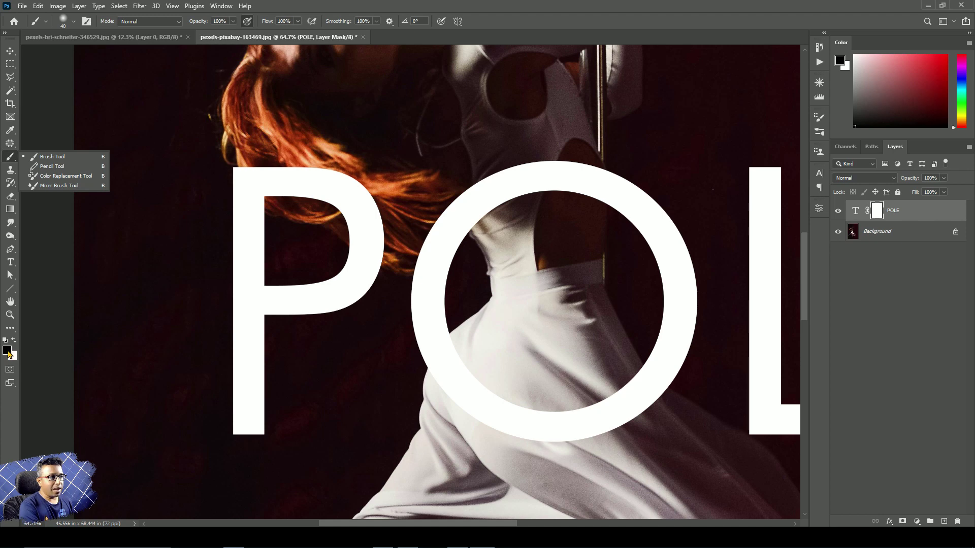
pyautogui.click(540, 162)
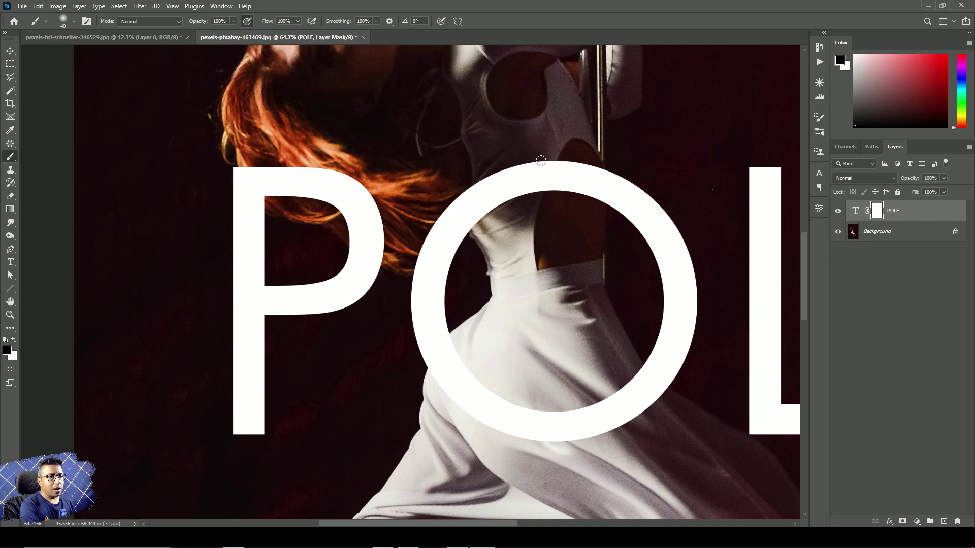
pyautogui.moveTo(546, 181); pyautogui.dragTo(545, 183)
pyautogui.press(']')
pyautogui.press(']')
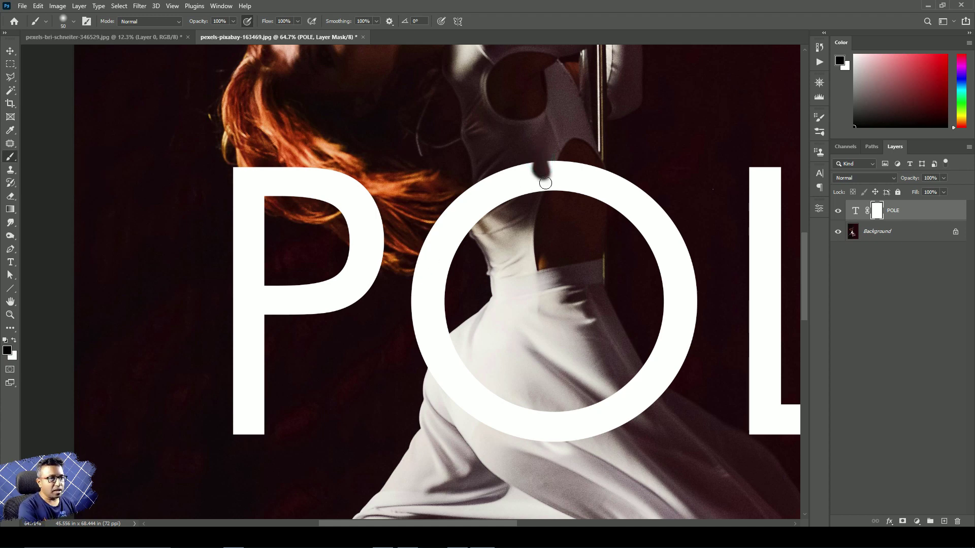
pyautogui.press(']')
pyautogui.press(']')
pyautogui.press(']')
pyautogui.press(']')
pyautogui.press(']')
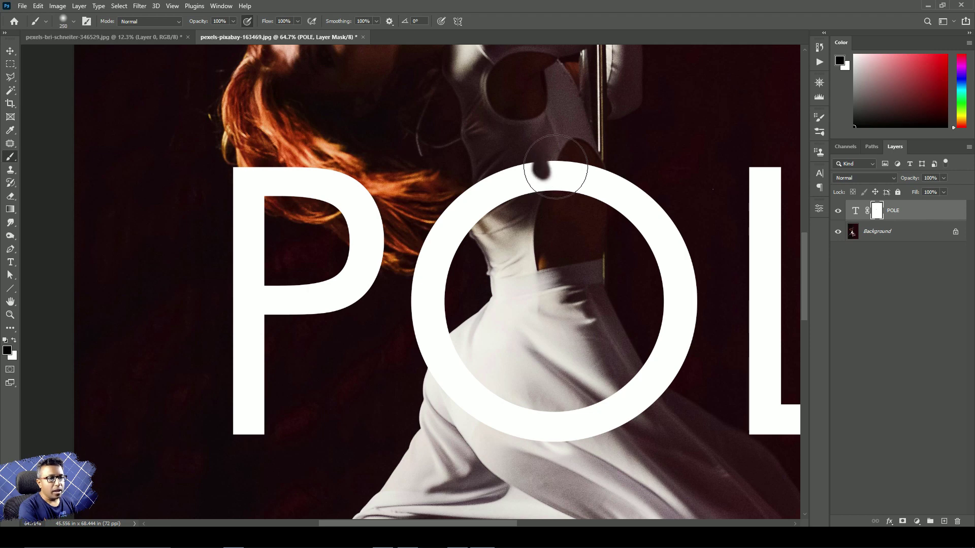
pyautogui.moveTo(557, 160)
pyautogui.mouseDown()
pyautogui.moveTo(550, 207)
pyautogui.moveTo(541, 176)
pyautogui.moveTo(518, 165)
pyautogui.moveTo(467, 172)
pyautogui.moveTo(488, 194)
pyautogui.mouseUp()
# Reduce the brush to about 150 px and mask out the leftover O edges beside the hair and around the dress cutout.
pyautogui.press('[')
pyautogui.press('[')
pyautogui.press('[')
pyautogui.click(479, 198)
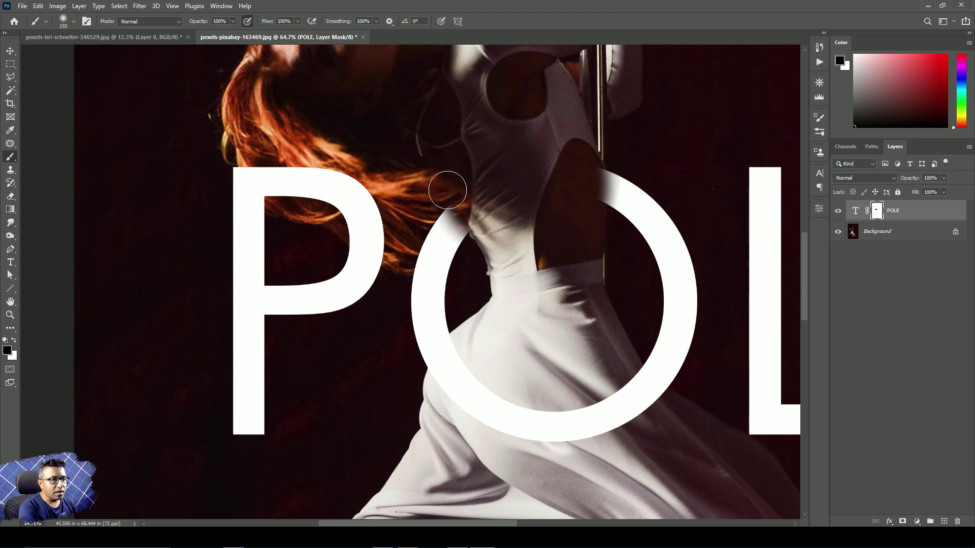
pyautogui.click(459, 215)
pyautogui.moveTo(586, 189)
pyautogui.mouseDown()
pyautogui.moveTo(580, 165)
pyautogui.moveTo(571, 248)
pyautogui.mouseUp()
# Paint white on the mask with a 50 px brush to restore the O's cut ends on both sides of the dancer's waist.
pyautogui.press(']')
pyautogui.press(']')
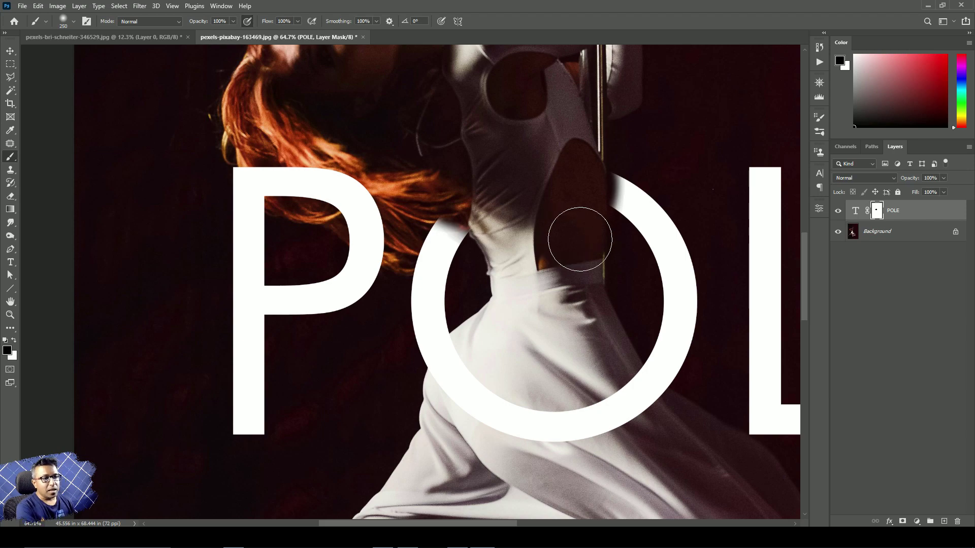
pyautogui.press(']')
pyautogui.scroll(5, 577, 233)
pyautogui.press('[')
pyautogui.press('[')
pyautogui.press('[')
pyautogui.press('[')
pyautogui.press('[')
pyautogui.press('[')
pyautogui.press('[')
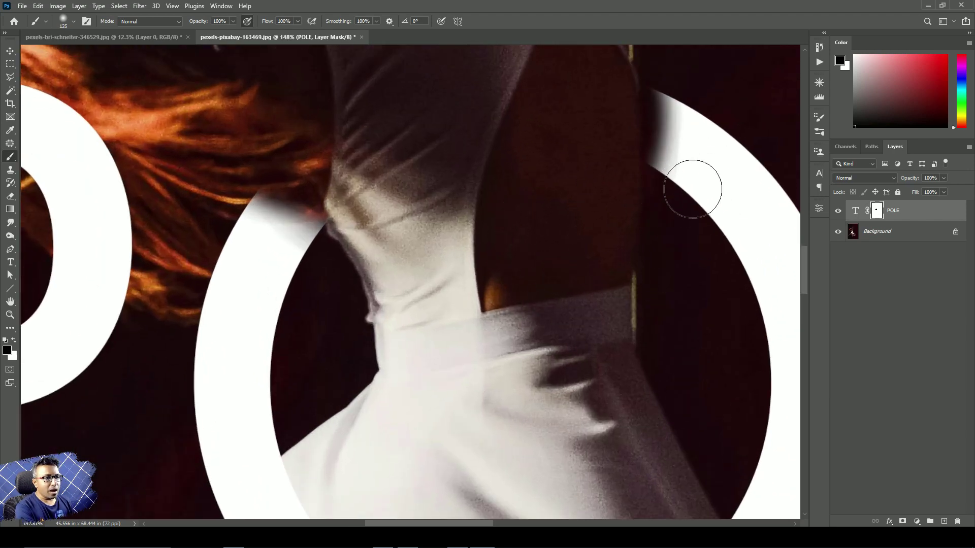
pyautogui.press('[')
pyautogui.press('[')
pyautogui.press('[')
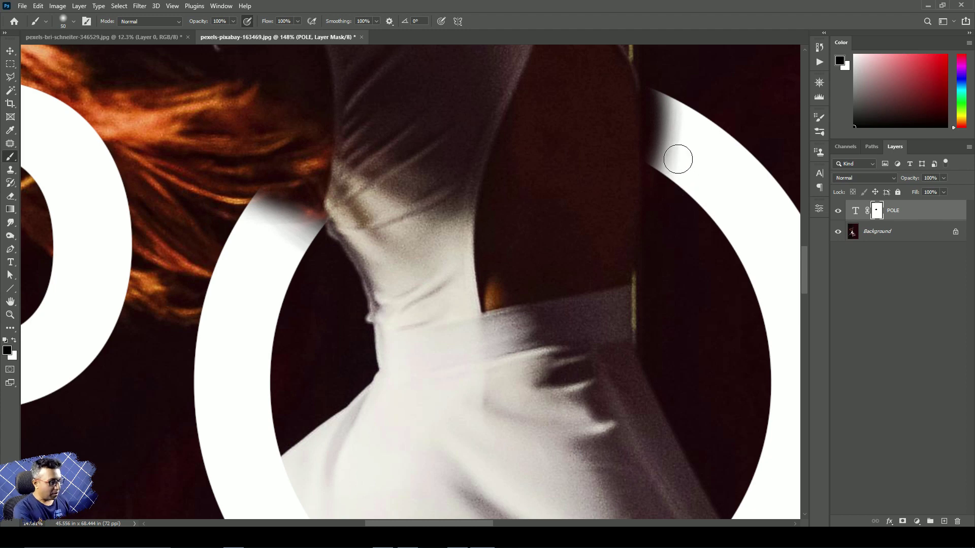
pyautogui.press('x')
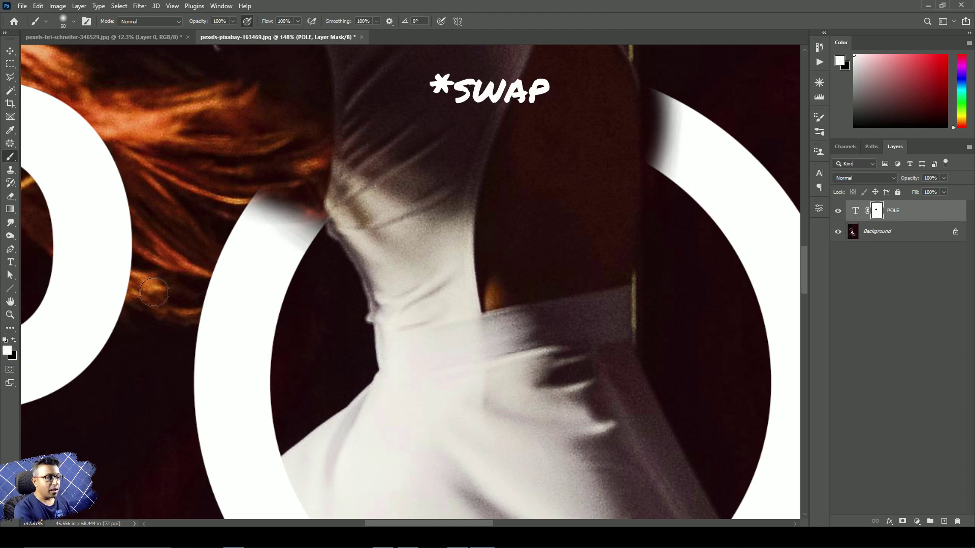
pyautogui.moveTo(674, 85); pyautogui.dragTo(677, 174)
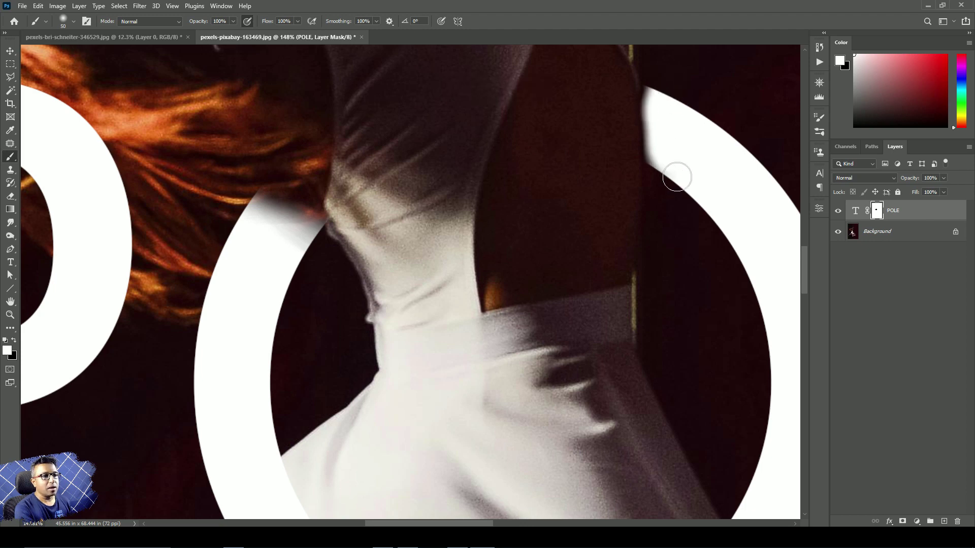
pyautogui.moveTo(244, 220); pyautogui.dragTo(284, 238)
# Paint black on the mask with a much larger soft brush to fade the O's cut ends on both sides of the waist.
pyautogui.press('x')
pyautogui.scroll(-4, 404, 238)
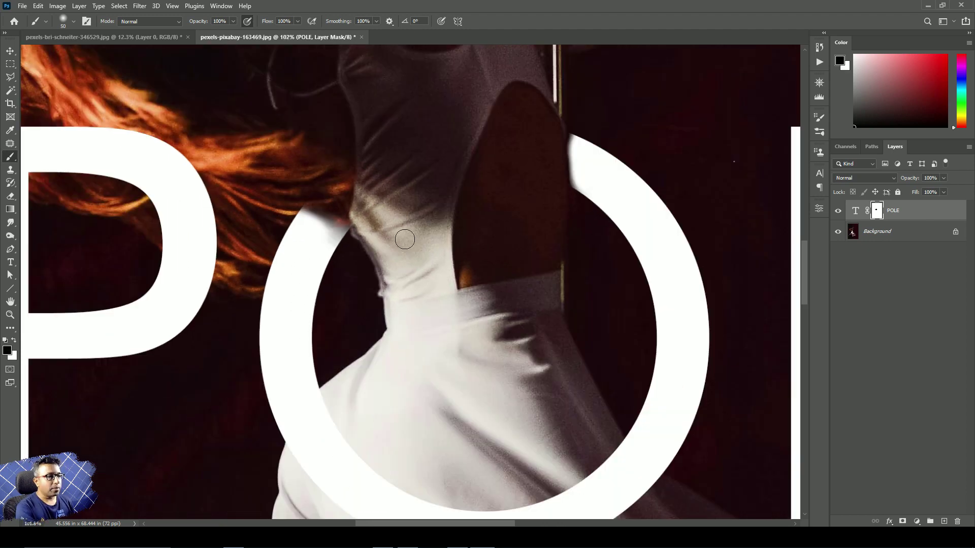
pyautogui.press(']')
pyautogui.press(']')
pyautogui.press(']')
pyautogui.press(']')
pyautogui.press(']')
pyautogui.press(']')
pyautogui.press(']')
pyautogui.press(']')
pyautogui.press(']')
pyautogui.press(']')
pyautogui.press(']')
pyautogui.press(']')
pyautogui.press(']')
pyautogui.press('[')
pyautogui.press('[')
pyautogui.moveTo(483, 160); pyautogui.dragTo(481, 206)
pyautogui.press(']')
pyautogui.moveTo(349, 177); pyautogui.dragTo(343, 199)
pyautogui.press('[')
pyautogui.press('[')
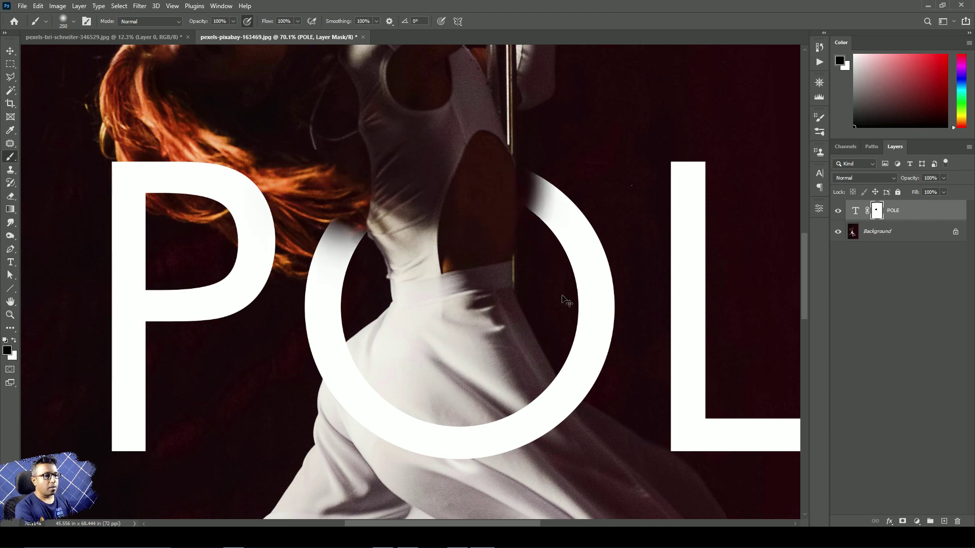
pyautogui.hotkey('ctrl', '-')
pyautogui.hotkey('ctrl', '-')
pyautogui.hotkey('ctrl', '-')
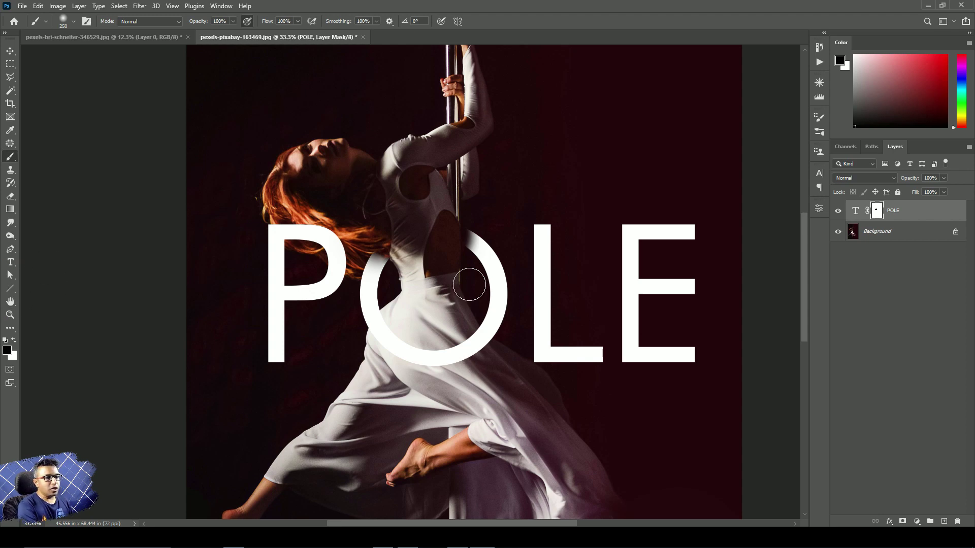
# Swap the foreground and background colours back and forth between black and white.
pyautogui.press('x')
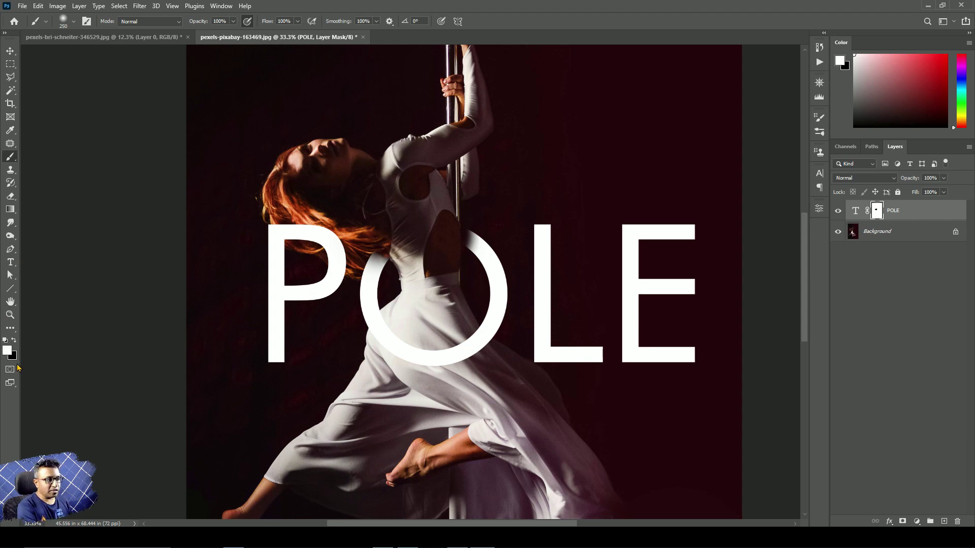
pyautogui.press('x')
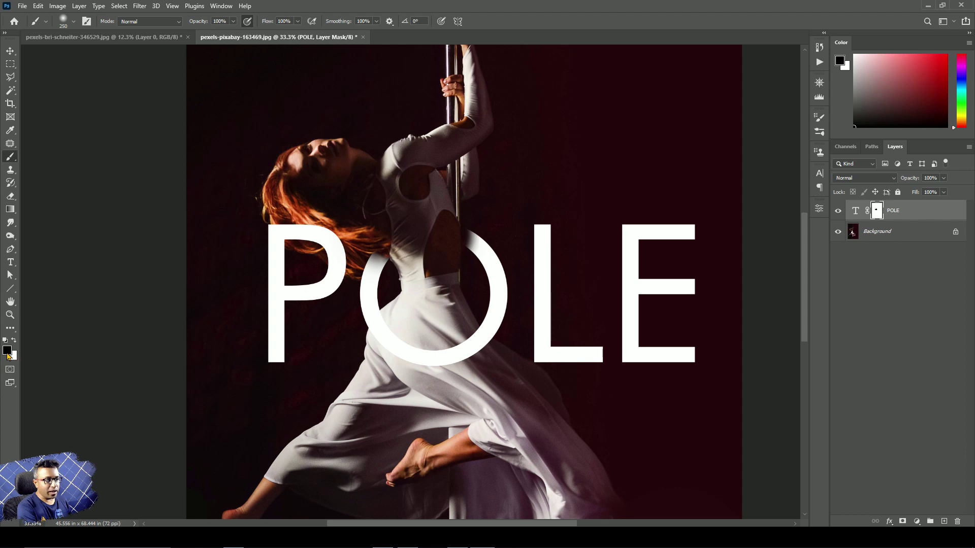
pyautogui.press('x')
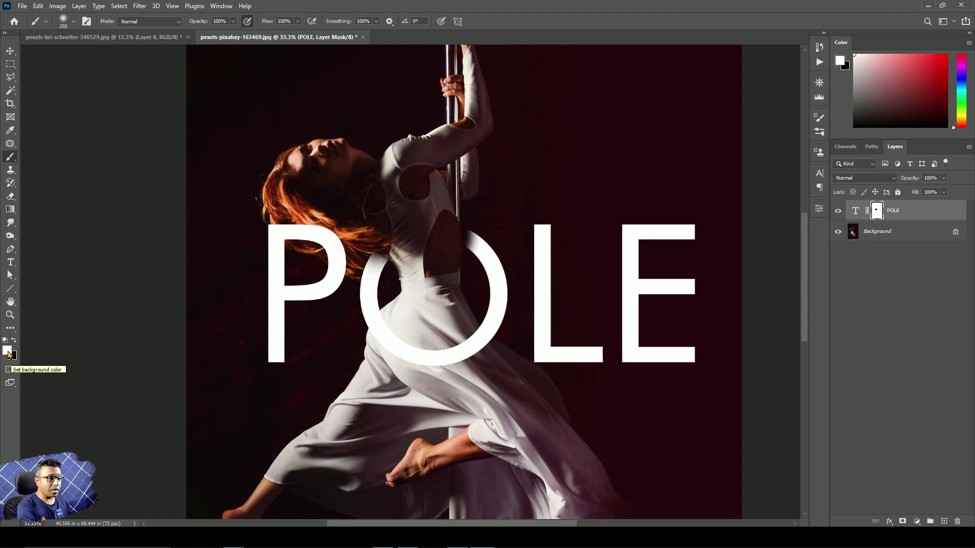
pyautogui.press('x')
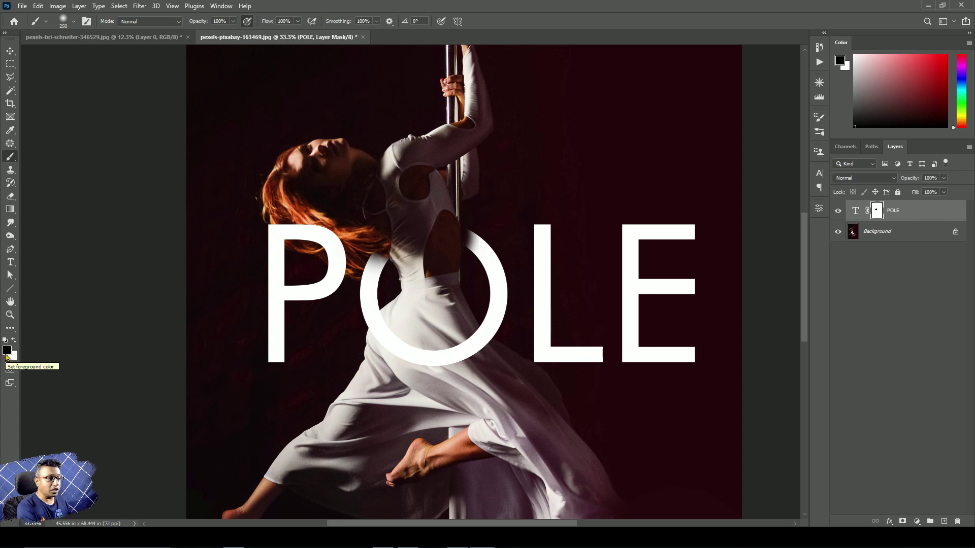
# Try revealing the O's upper arc by painting white on the mask with a 300 px brush, and undo the stroke.
pyautogui.press(']')
pyautogui.press(']')
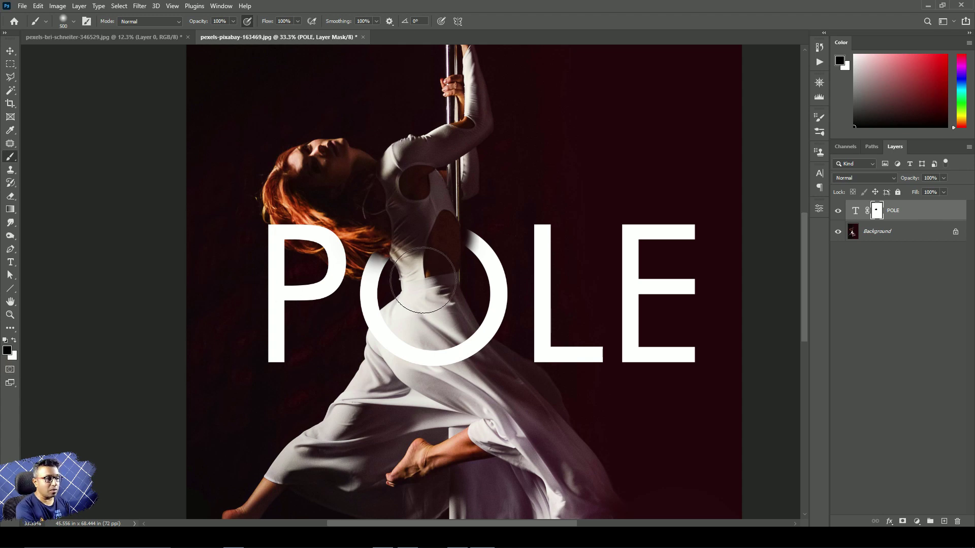
pyautogui.press('x')
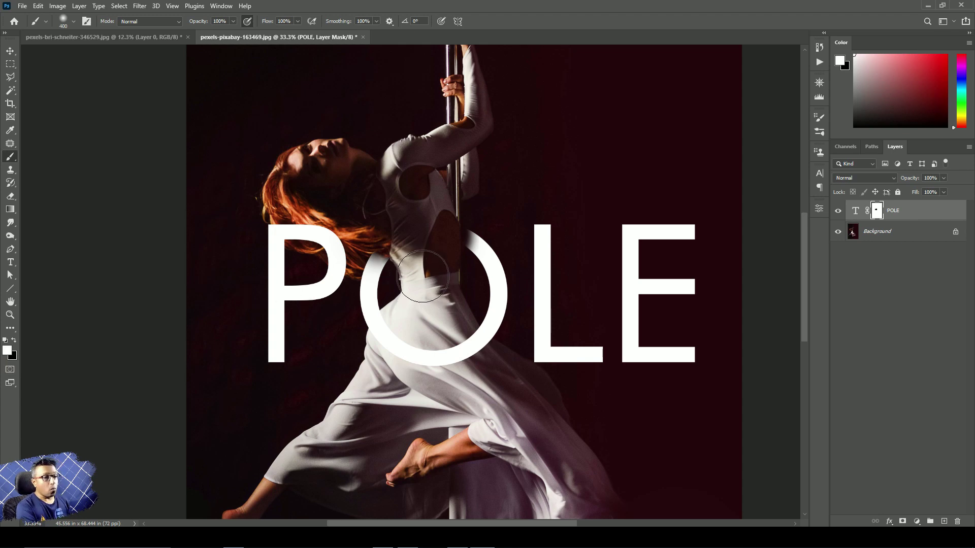
pyautogui.press('[')
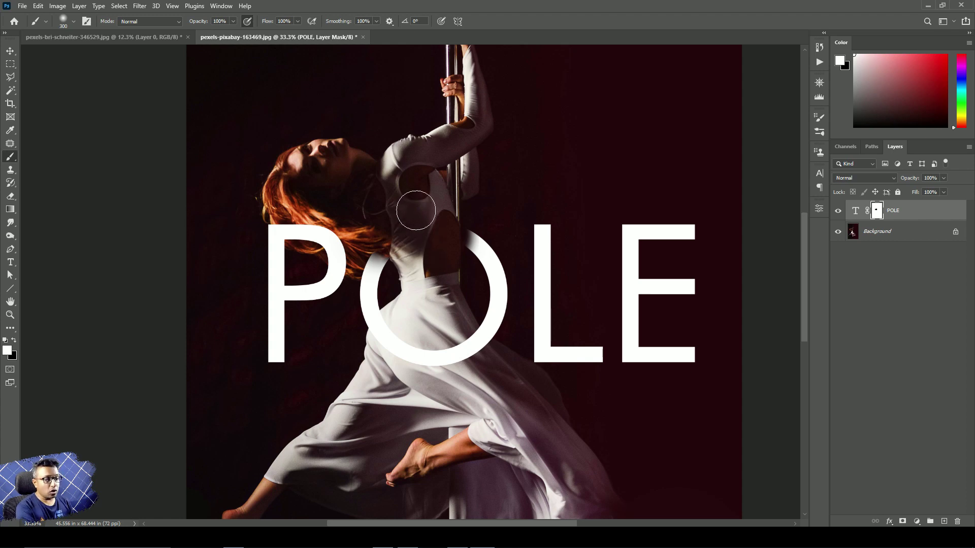
pyautogui.moveTo(413, 202); pyautogui.dragTo(429, 233)
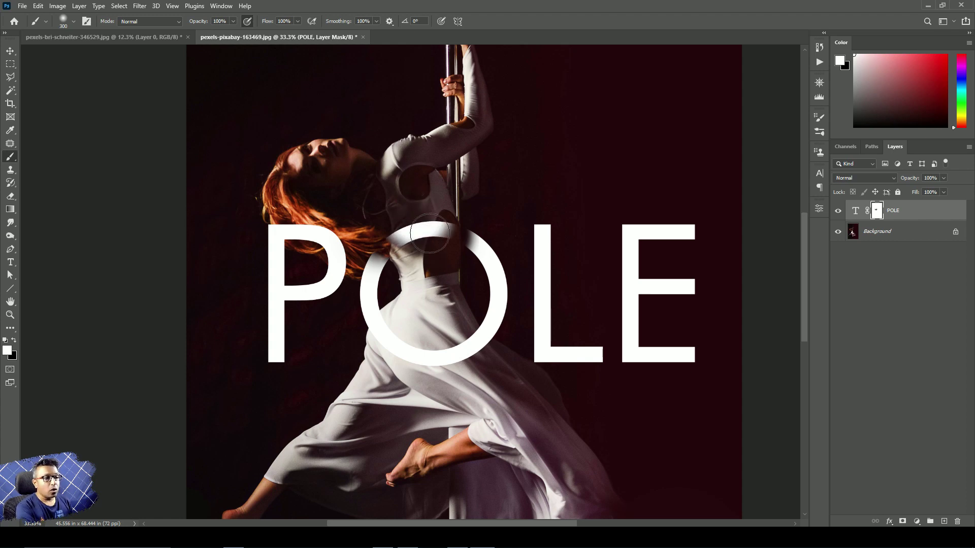
pyautogui.hotkey('ctrl', 'z')
# Reveal the O's upper arc over the torso with white paint on the mask and hide it again with black.
pyautogui.press('[')
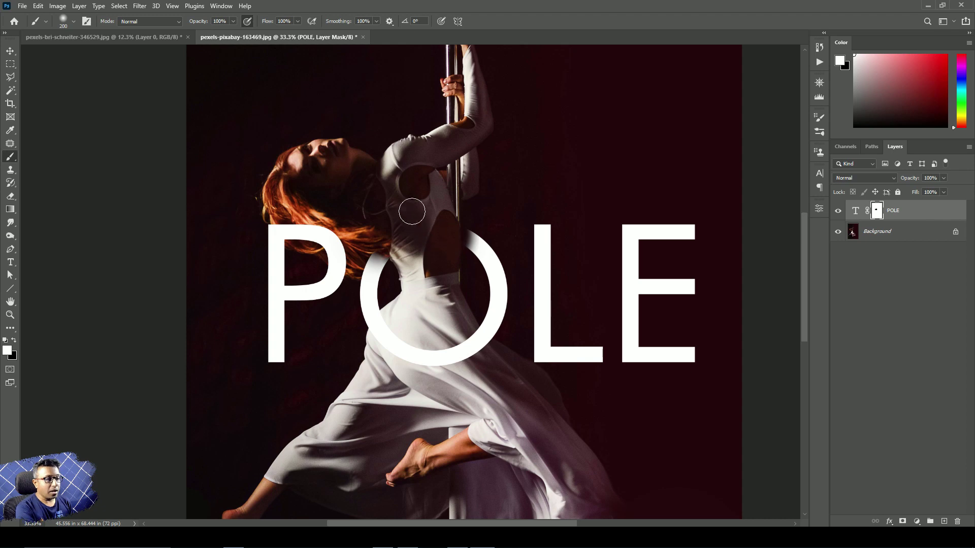
pyautogui.moveTo(416, 213); pyautogui.dragTo(427, 254)
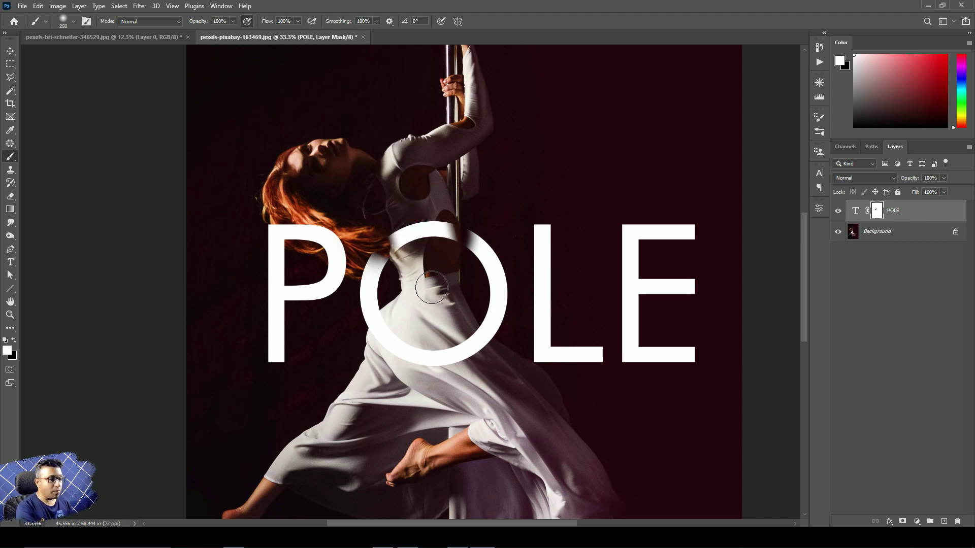
pyautogui.press('x')
pyautogui.moveTo(431, 274)
pyautogui.mouseDown()
pyautogui.moveTo(434, 208)
pyautogui.moveTo(441, 247)
pyautogui.moveTo(437, 214)
pyautogui.moveTo(415, 219)
pyautogui.moveTo(417, 257)
pyautogui.moveTo(401, 243)
pyautogui.mouseUp()
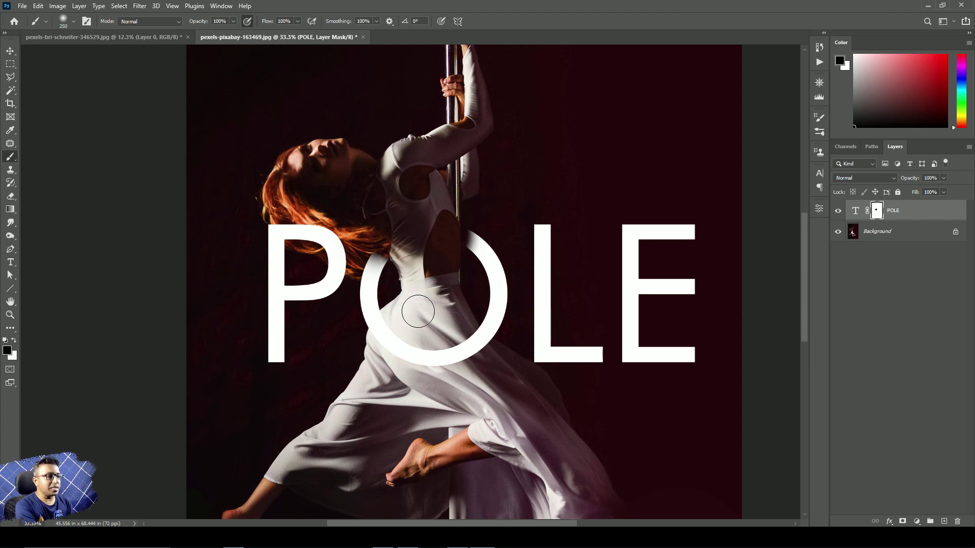
# Brush white across the O's hidden arc on the mask once more and undo that stroke.
pyautogui.press('x')
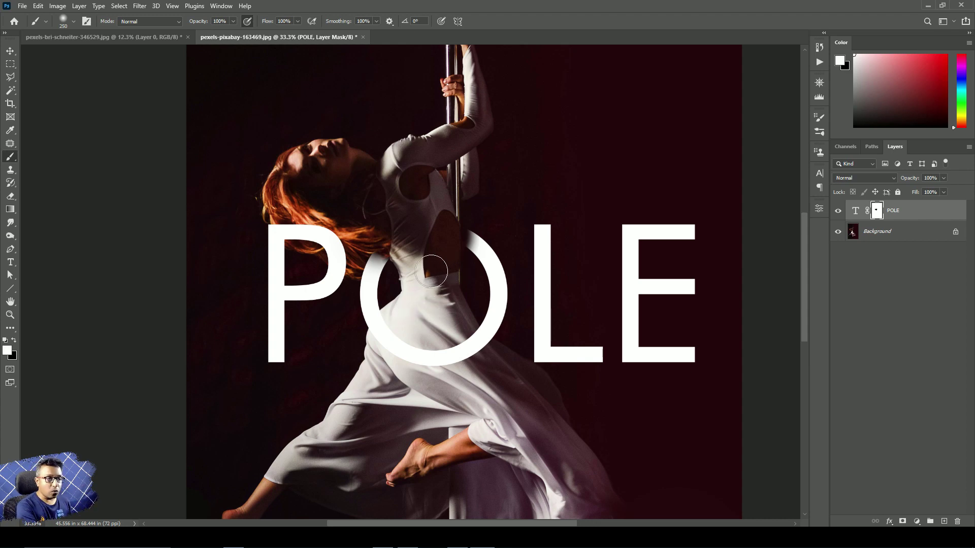
pyautogui.moveTo(410, 236); pyautogui.dragTo(443, 234)
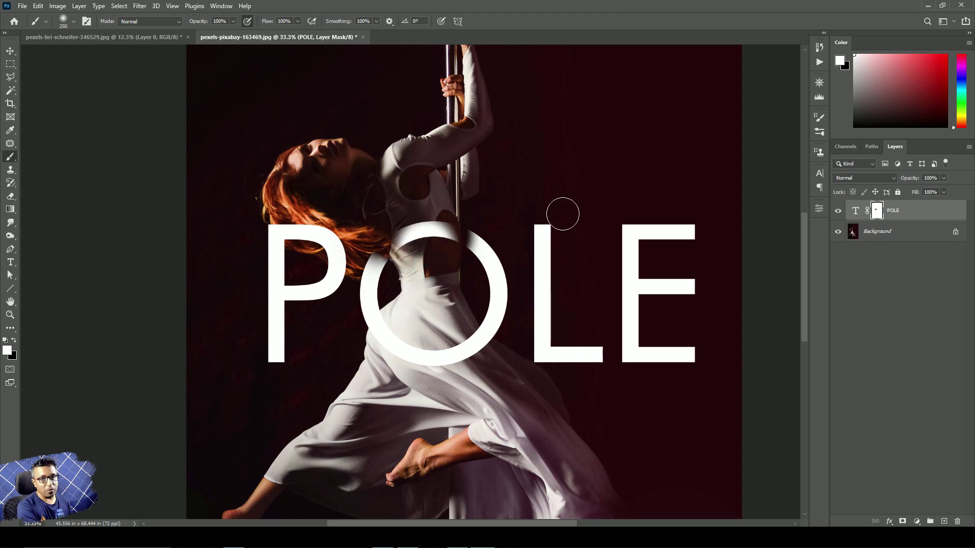
pyautogui.hotkey('ctrl', 'z')
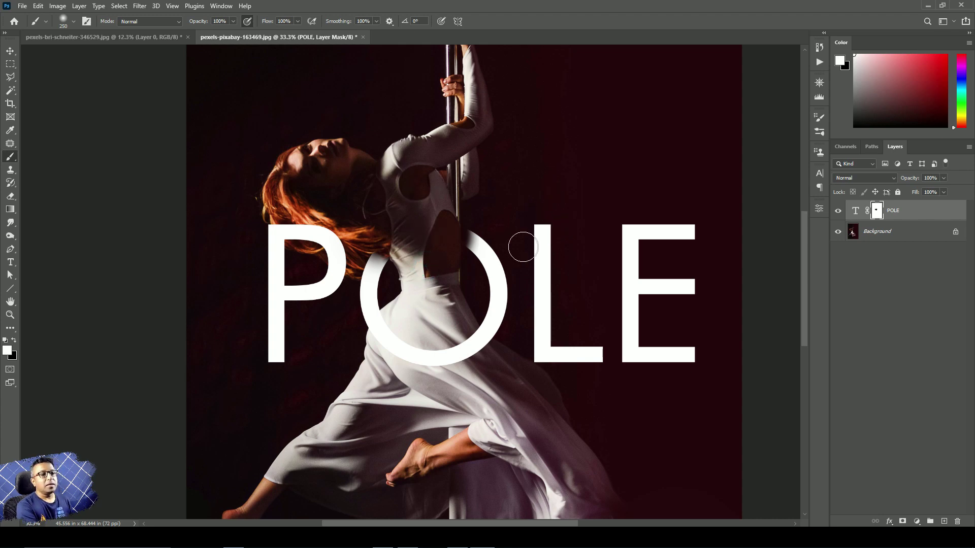
# Switch to the pexels-bri-schneiter-346529.jpg document and inspect Layer 0 and Layer 1 by hiding and showing each one.
pyautogui.scroll(-2, 523, 246)
pyautogui.click(104, 37)
pyautogui.press('x')
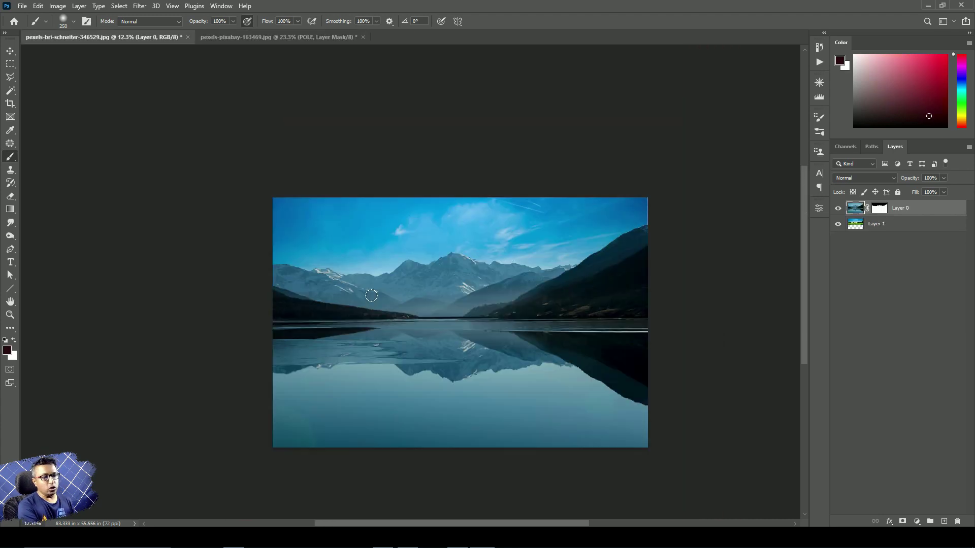
pyautogui.click(839, 208)
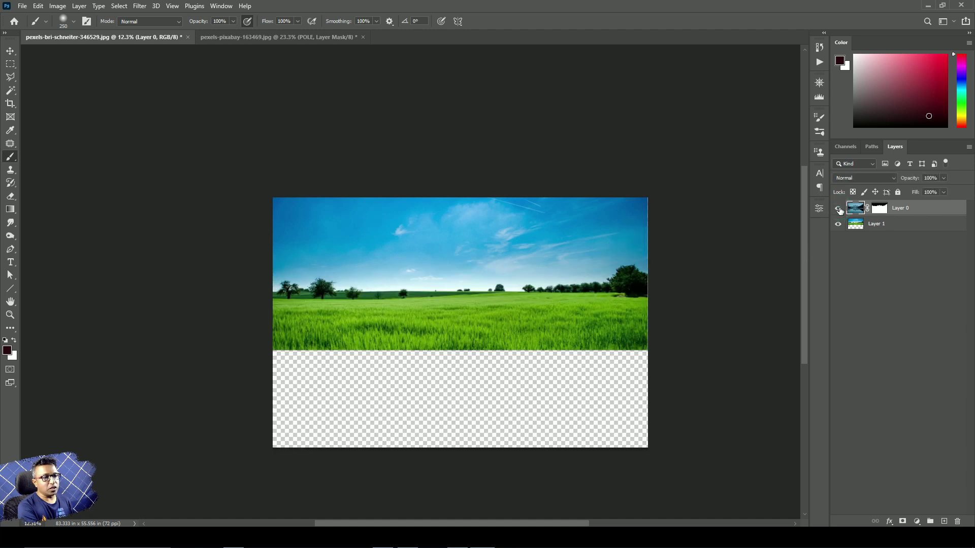
pyautogui.click(838, 208)
pyautogui.click(838, 224)
pyautogui.click(837, 224)
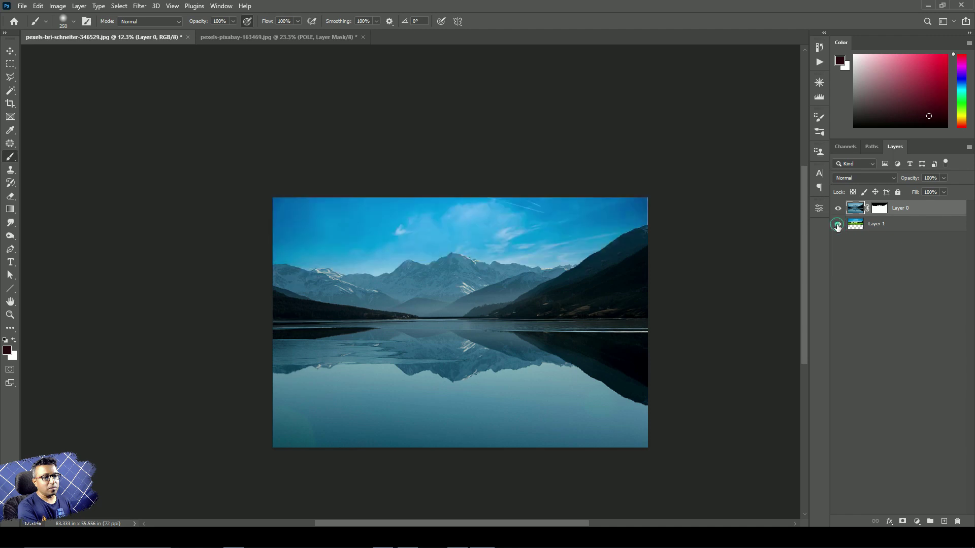
pyautogui.click(837, 225)
pyautogui.click(837, 224)
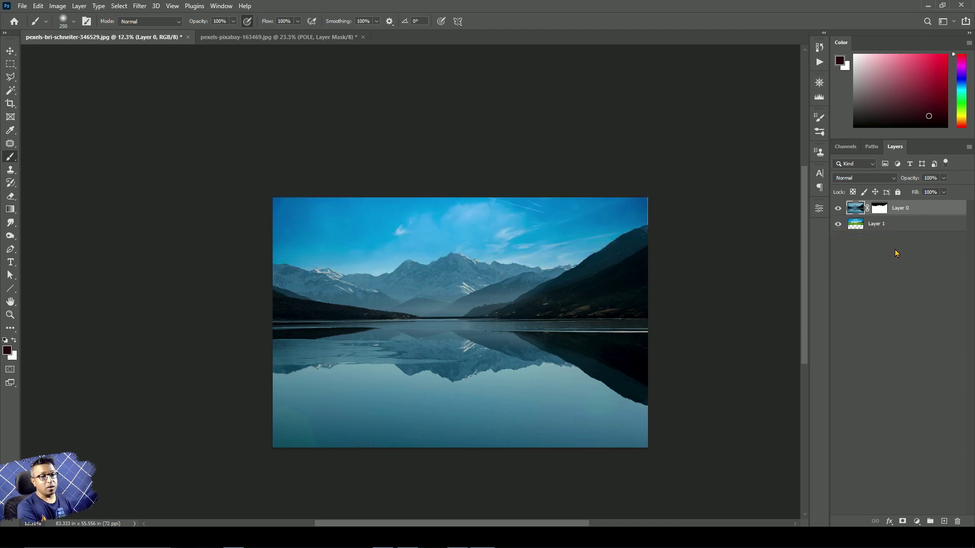
# Delete the existing layer mask from Layer 0.
pyautogui.click(881, 216)
pyautogui.moveTo(880, 216); pyautogui.dragTo(958, 522)
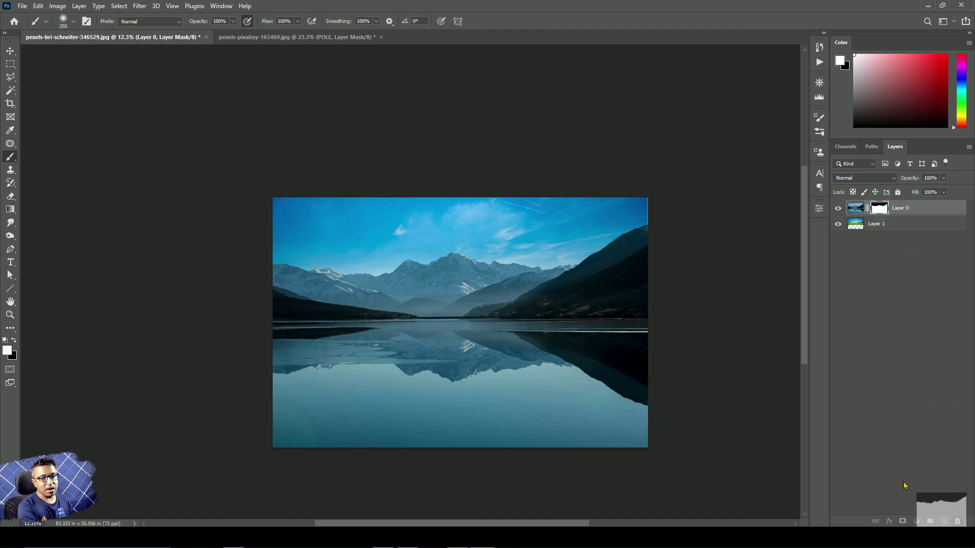
pyautogui.moveTo(904, 486); pyautogui.dragTo(957, 522)
pyautogui.click(529, 199)
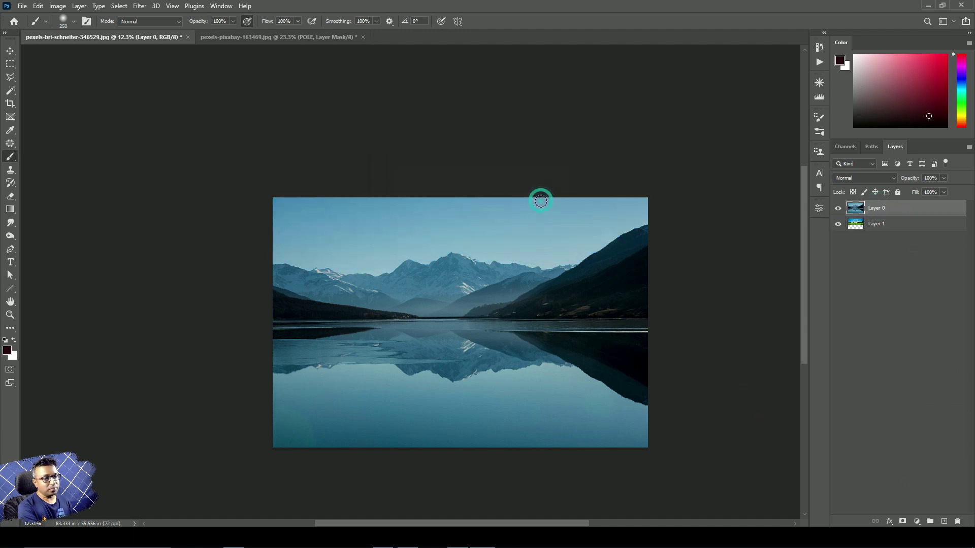
# Hide Layer 0, move the sky-and-field photo on Layer 1 lower on the canvas, and show Layer 0 again.
pyautogui.click(837, 207)
pyautogui.press('v')
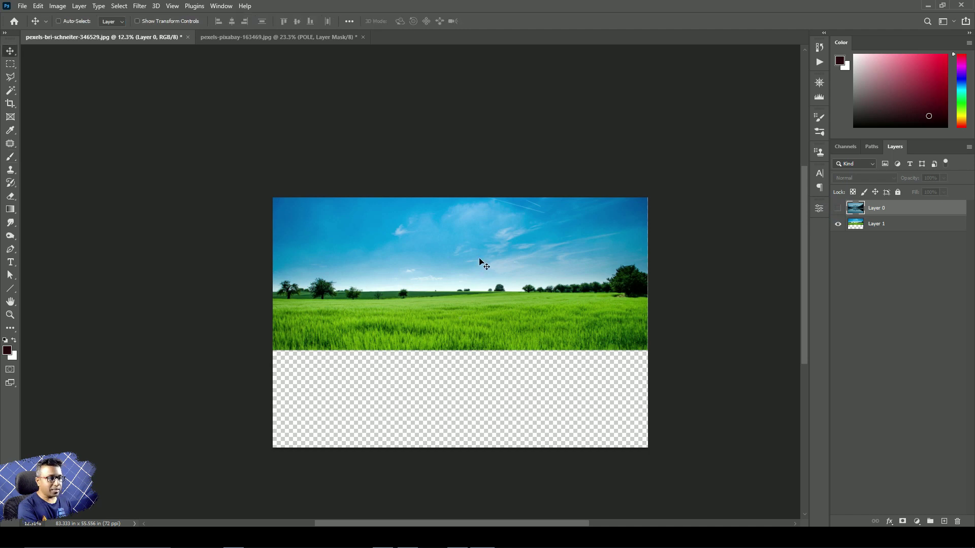
pyautogui.moveTo(479, 259); pyautogui.dragTo(481, 339)
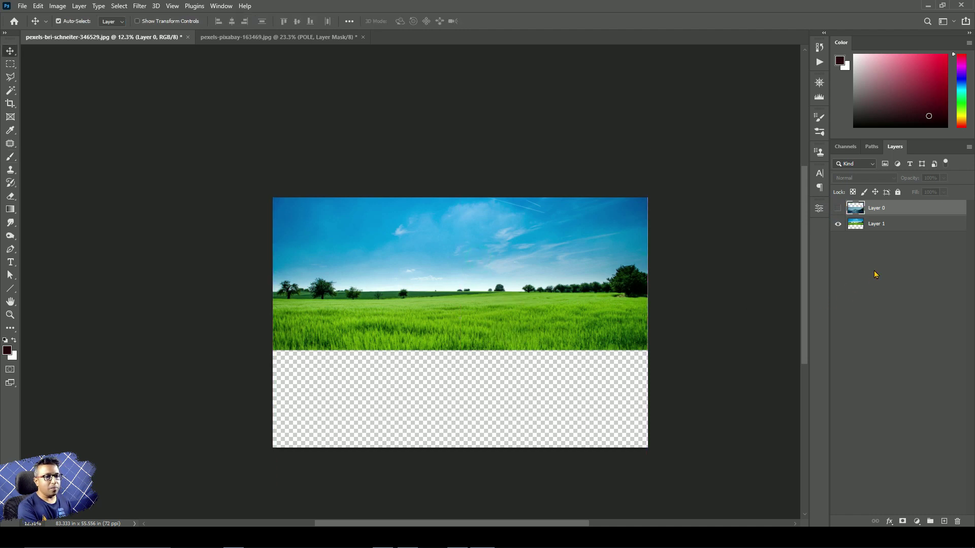
pyautogui.click(883, 226)
pyautogui.moveTo(511, 280); pyautogui.dragTo(510, 309)
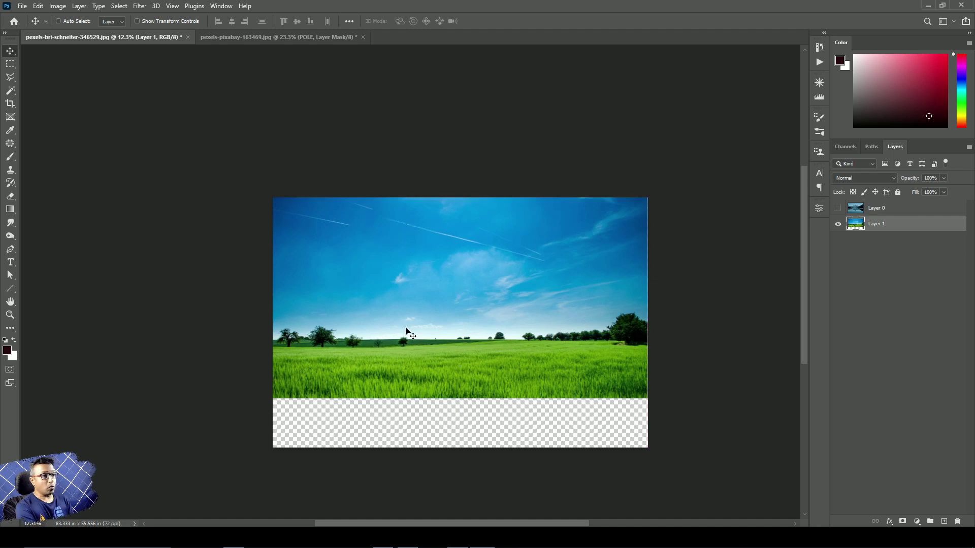
pyautogui.click(908, 212)
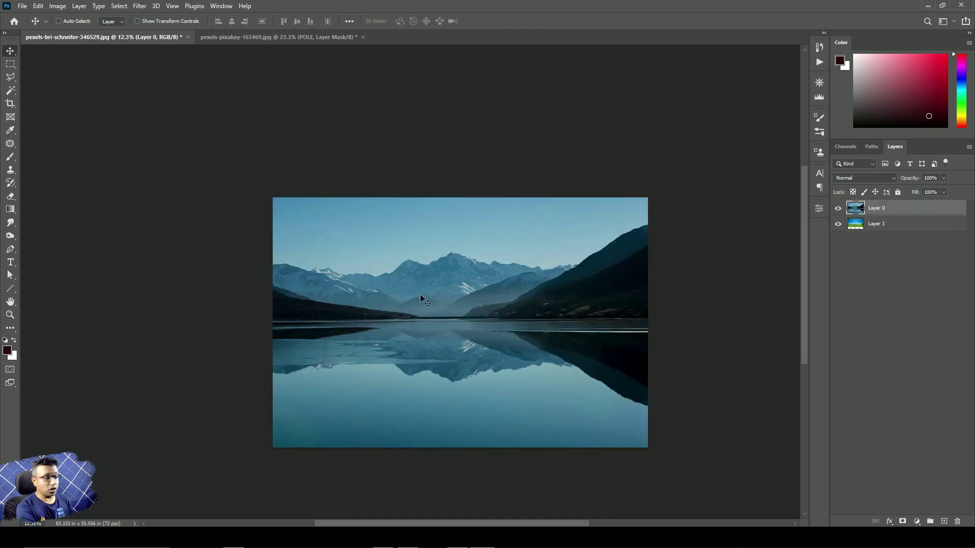
# Select the sky of the mountain photo on Layer 0 with automatic sky selection and hide Layer 1.
pyautogui.scroll(3, 351, 291)
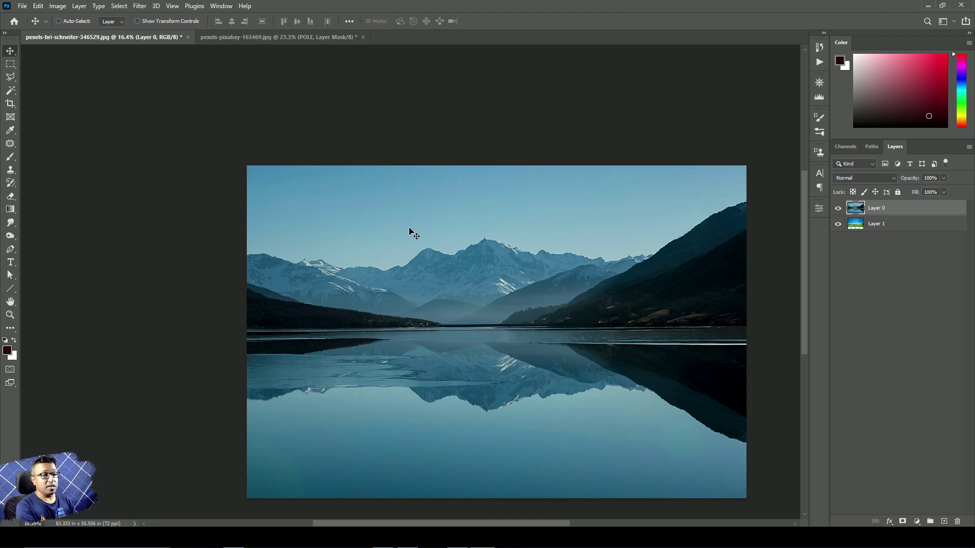
pyautogui.click(120, 6)
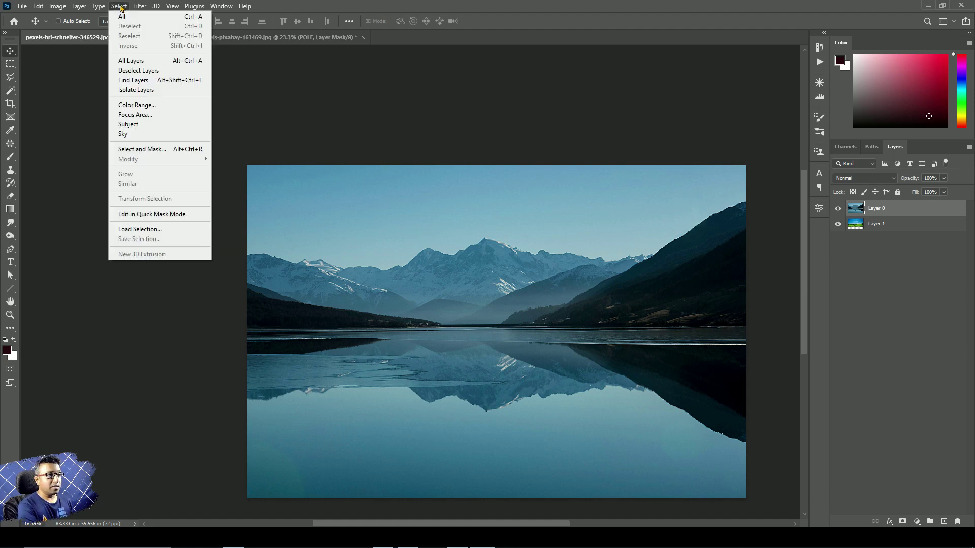
pyautogui.click(143, 139)
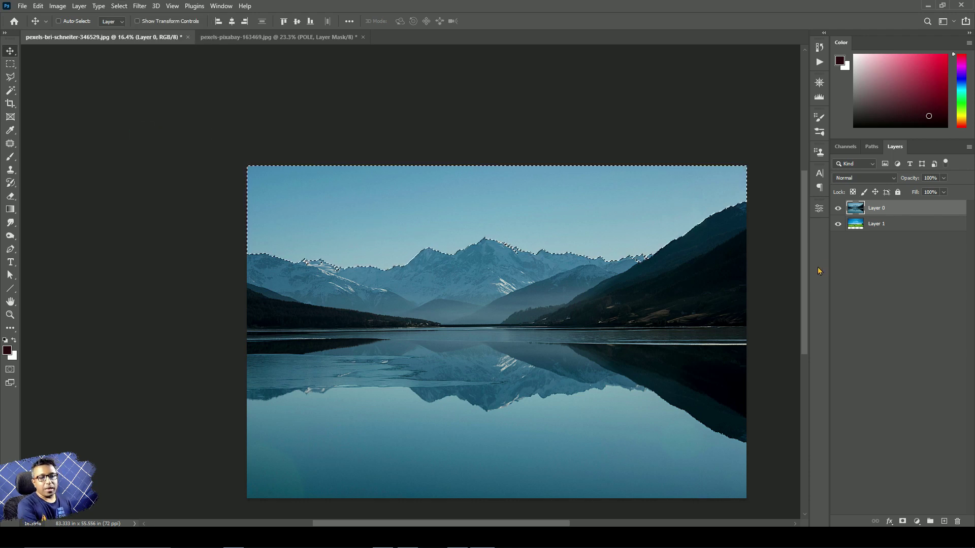
pyautogui.click(837, 224)
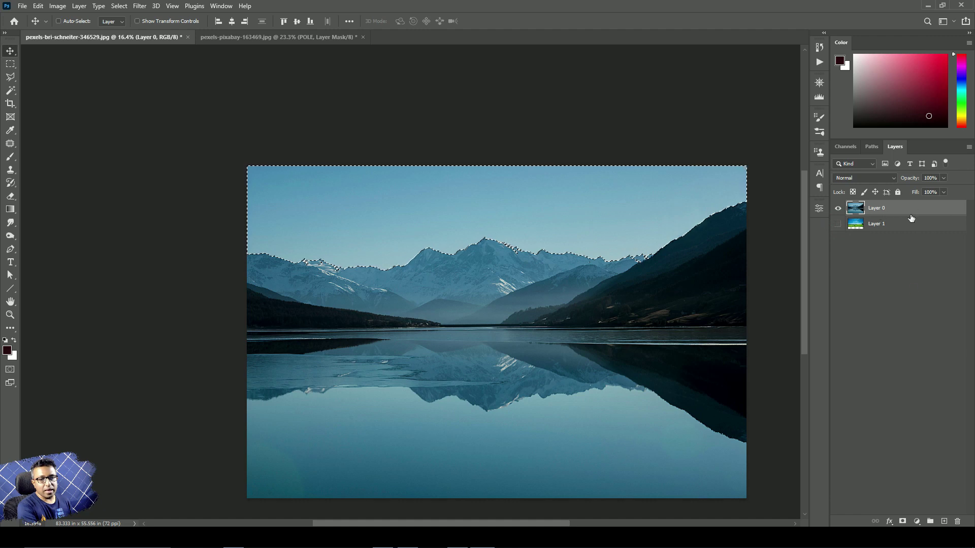
# Mask Layer 0 from the sky selection, invert the mask, and undo both changes.
pyautogui.click(904, 521)
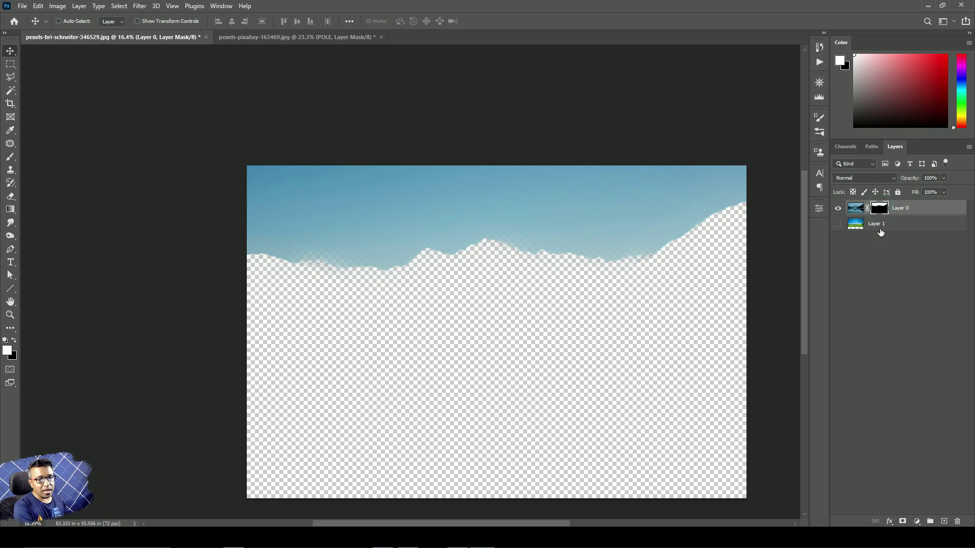
pyautogui.click(859, 214)
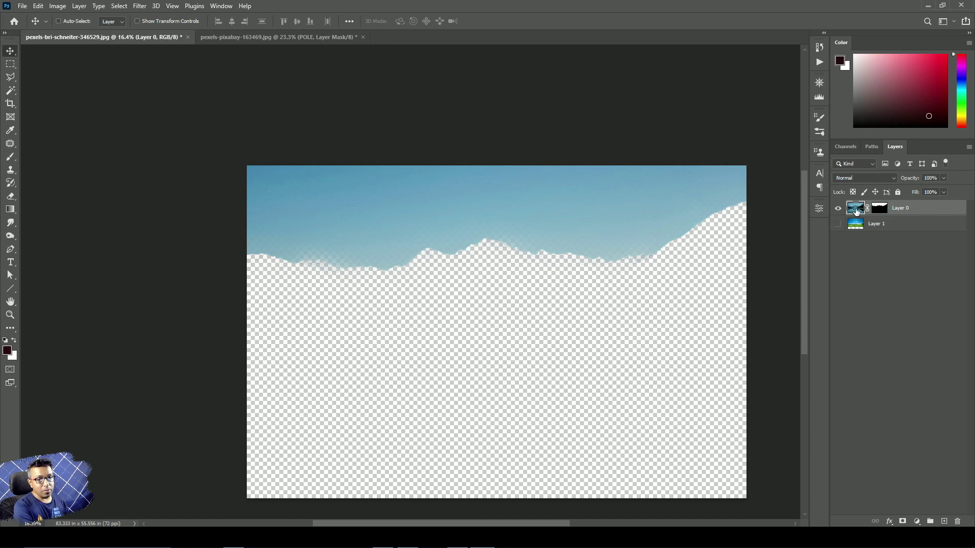
pyautogui.click(881, 212)
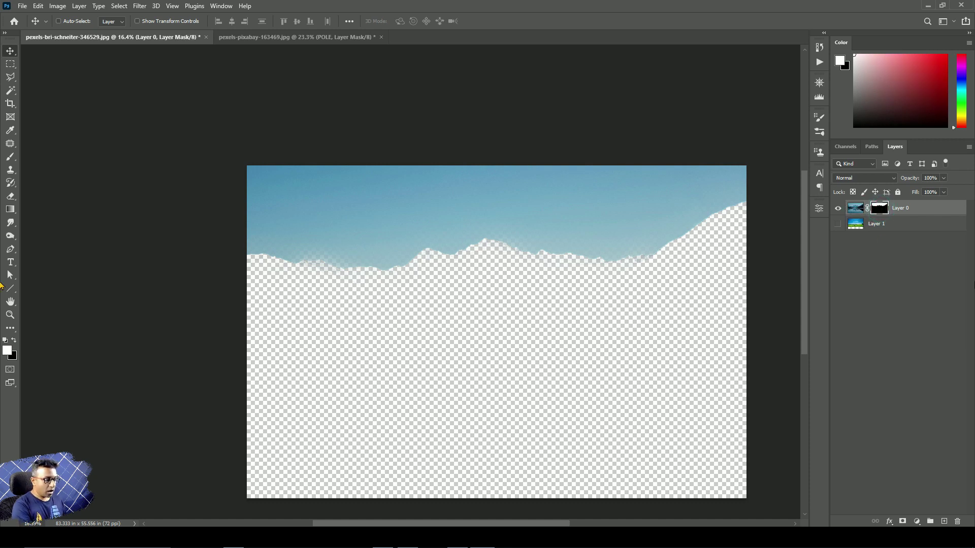
pyautogui.hotkey('ctrl', 'i')
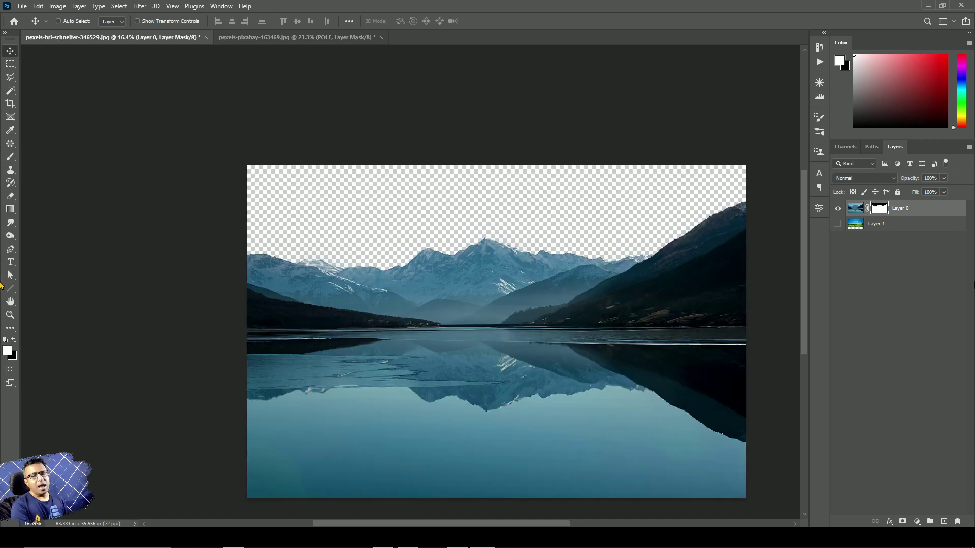
pyautogui.hotkey('ctrl', 'z')
pyautogui.hotkey('ctrl', 'z')
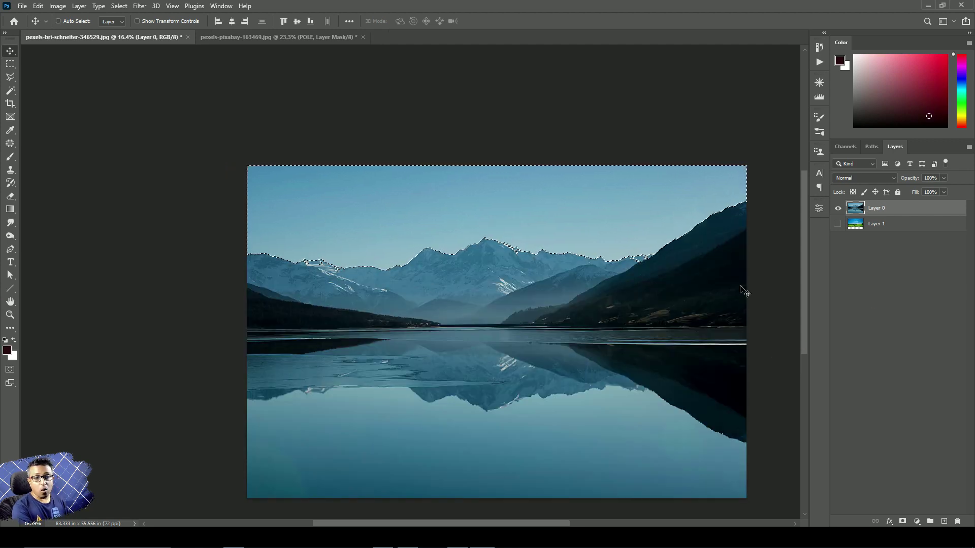
# Add an inverted layer mask to Layer 0 that hides the selected sky, and show Layer 1 behind it.
pyautogui.click(902, 522)
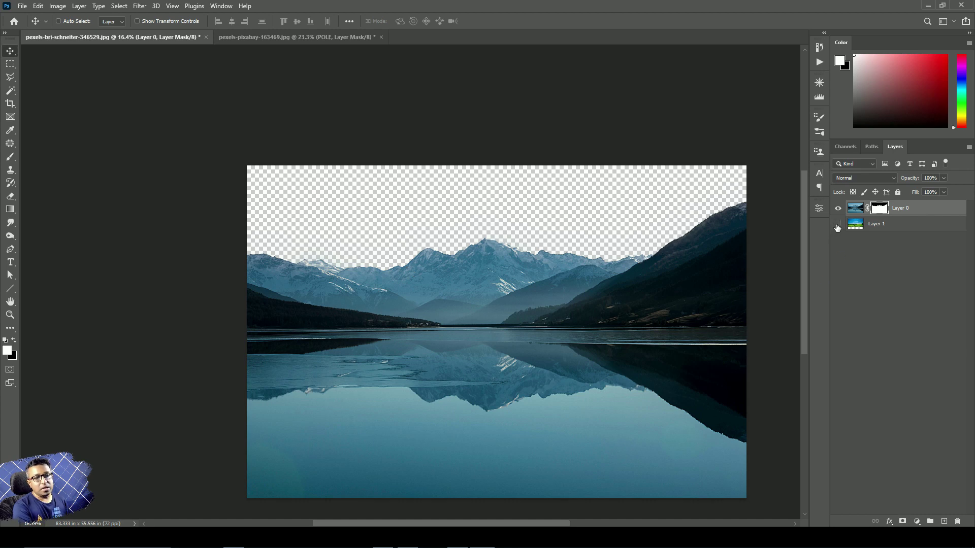
pyautogui.click(892, 223)
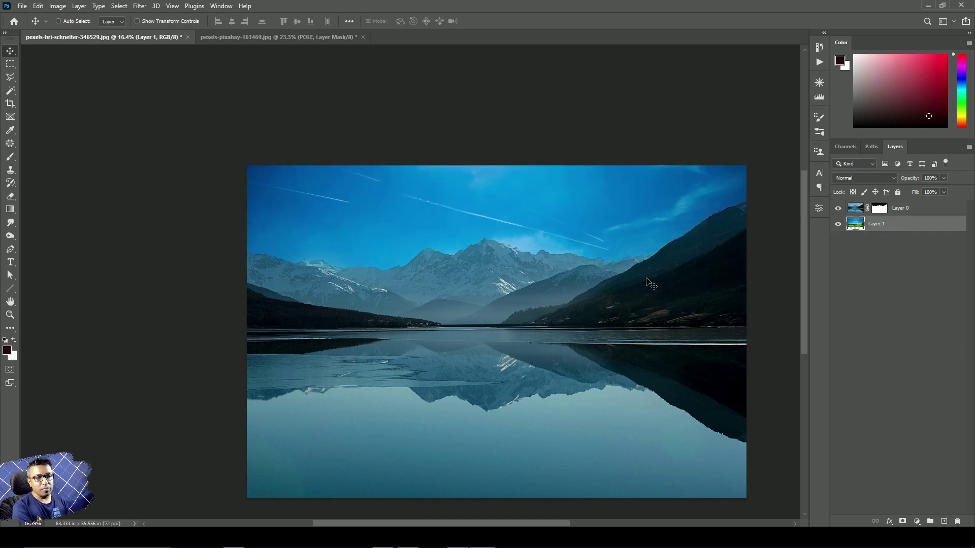
# Inspect the masked mountain ridges up close across the photo, comparing them with Layer 1 hidden and shown.
pyautogui.moveTo(493, 284); pyautogui.dragTo(554, 290)
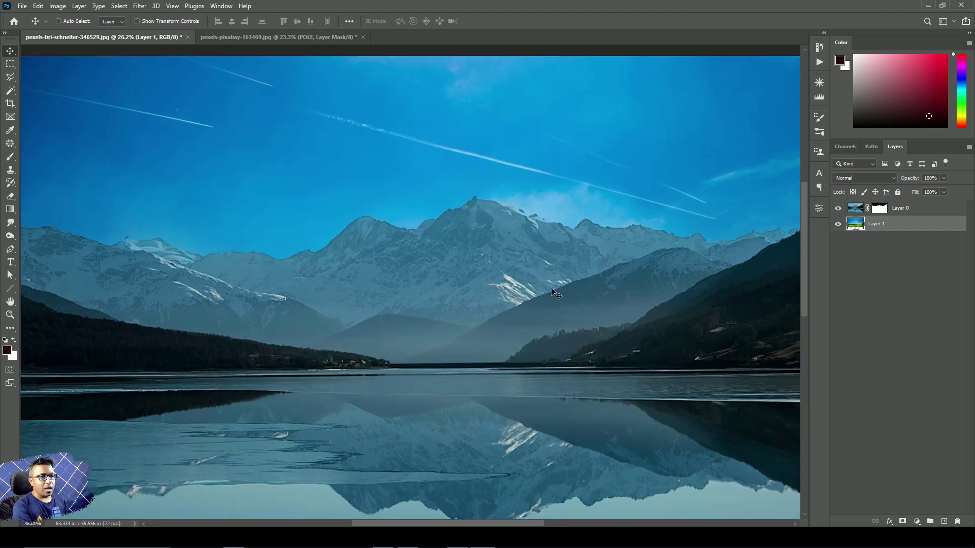
pyautogui.moveTo(447, 282); pyautogui.dragTo(193, 335)
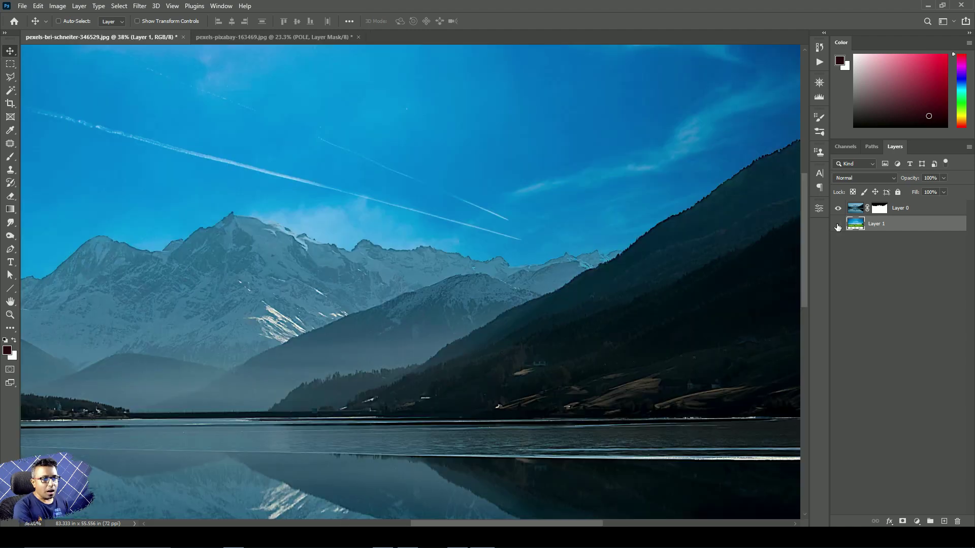
pyautogui.click(838, 223)
pyautogui.click(838, 224)
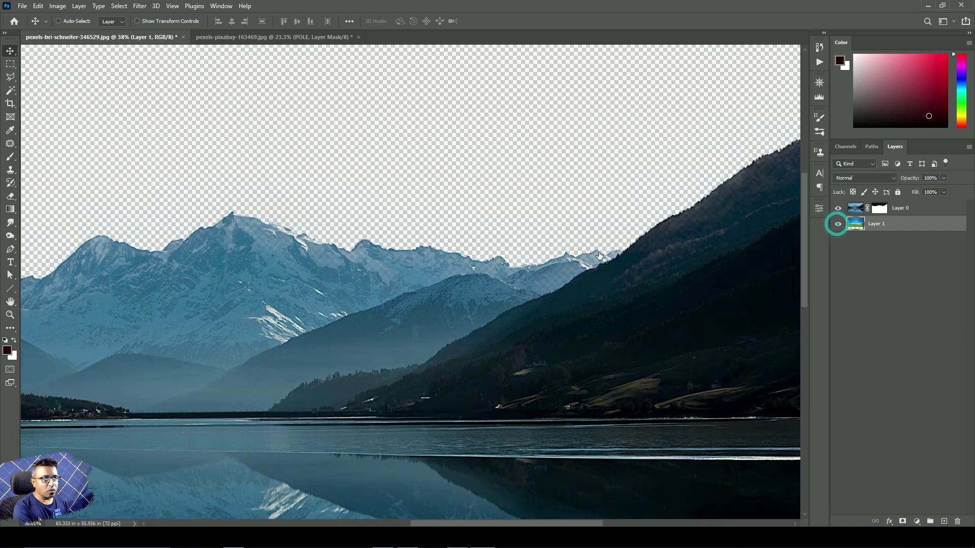
pyautogui.click(838, 223)
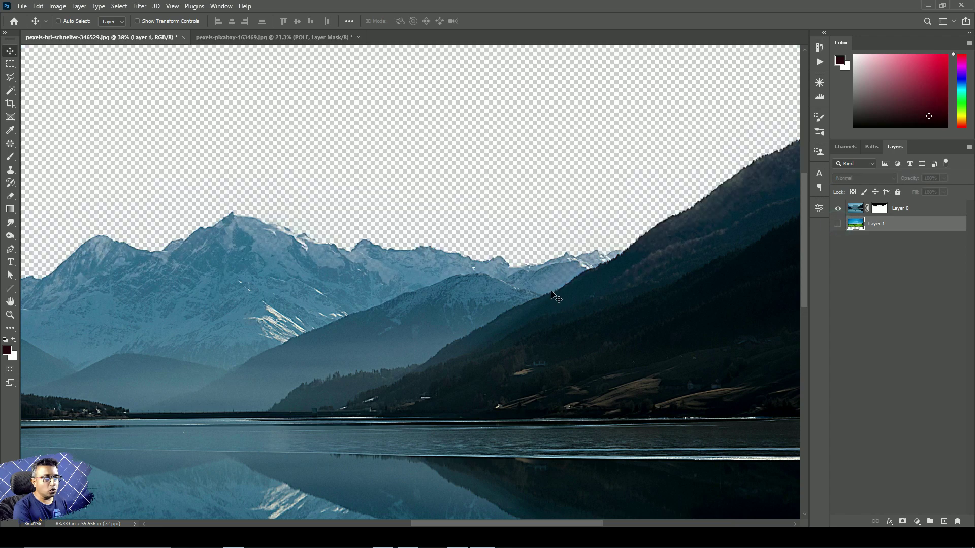
pyautogui.scroll(3, 561, 284)
pyautogui.scroll(2, 567, 285)
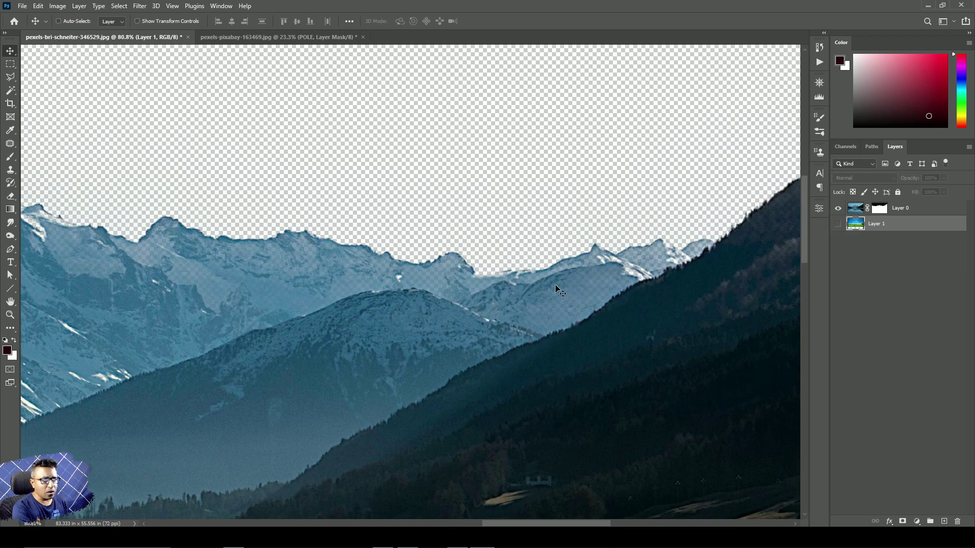
pyautogui.click(838, 227)
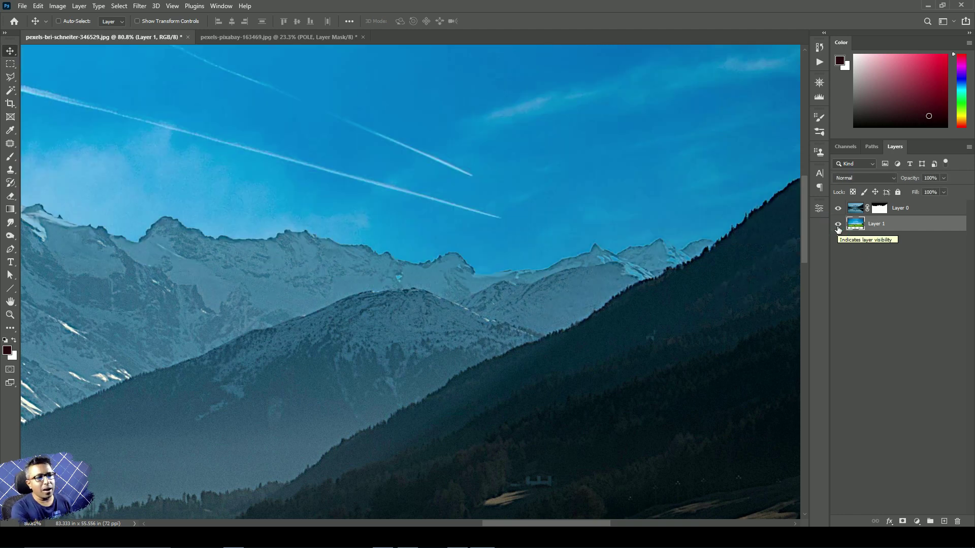
pyautogui.click(837, 228)
pyautogui.click(838, 227)
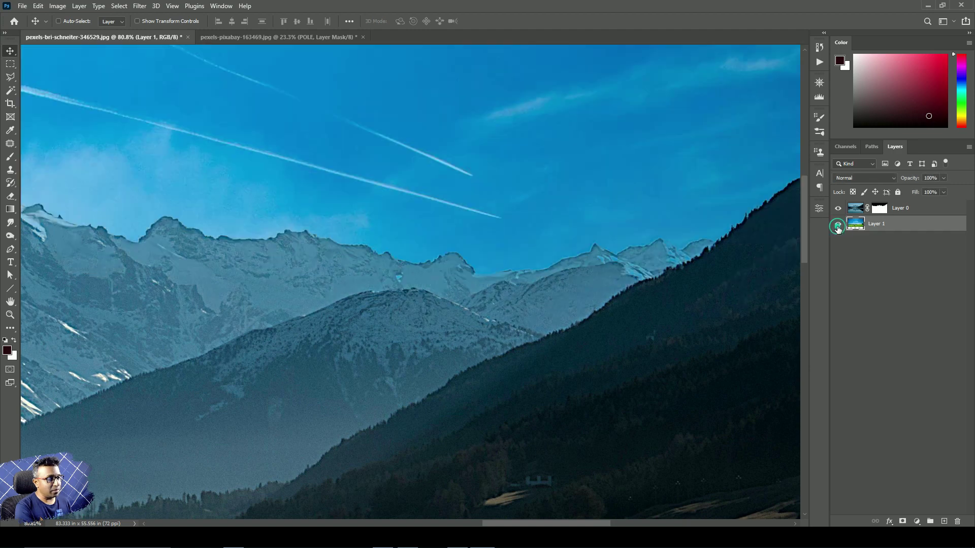
pyautogui.click(838, 227)
pyautogui.moveTo(337, 341); pyautogui.dragTo(785, 324)
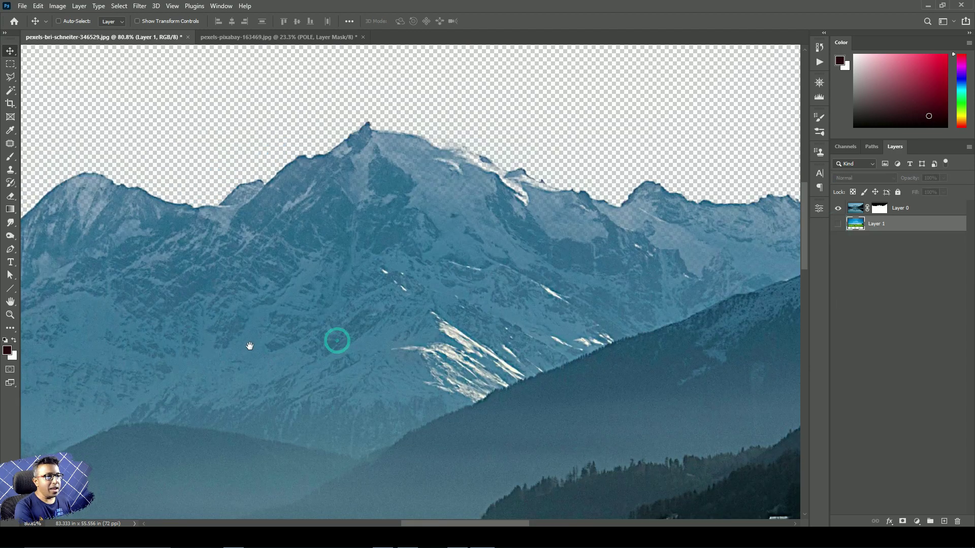
pyautogui.moveTo(250, 346); pyautogui.dragTo(589, 321)
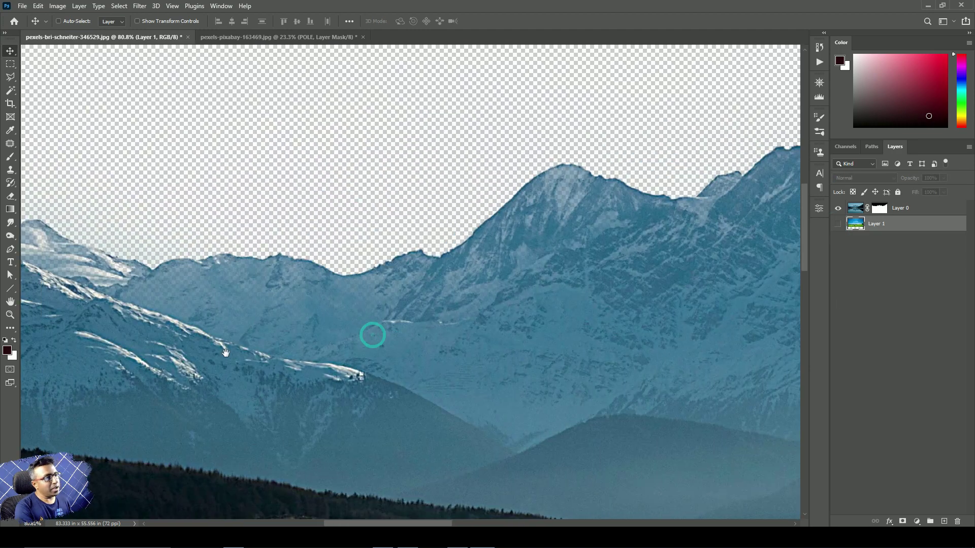
pyautogui.moveTo(372, 335); pyautogui.dragTo(715, 315)
pyautogui.moveTo(227, 351); pyautogui.dragTo(320, 367)
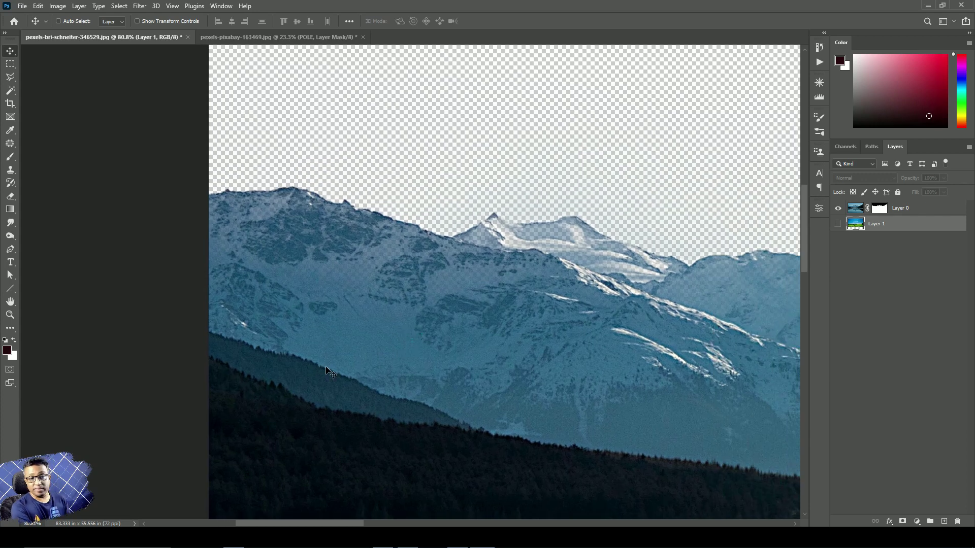
pyautogui.click(837, 224)
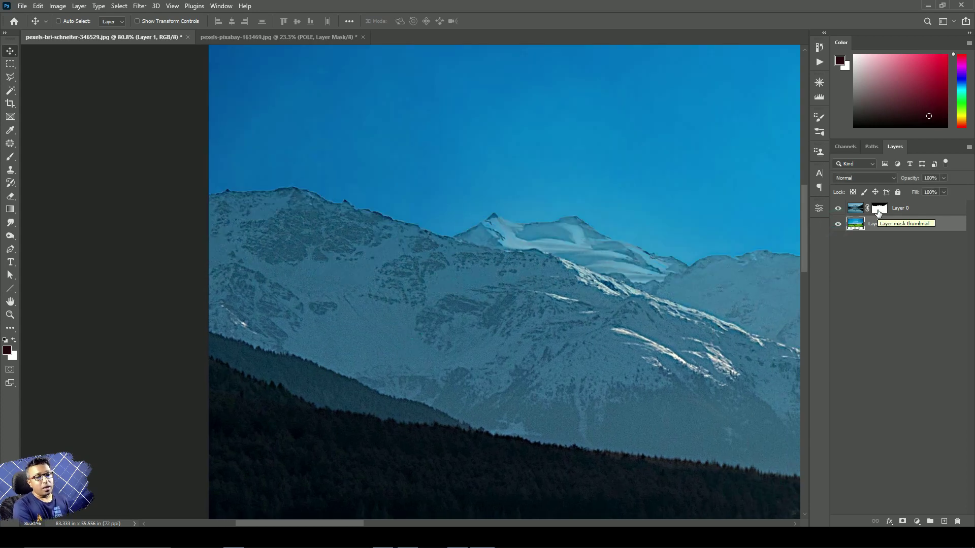
# With Layer 1 hidden, paint white on Layer 0's mask with a 70 px brush along the leftmost mountain ridges, and show Layer 1 again.
pyautogui.click(878, 212)
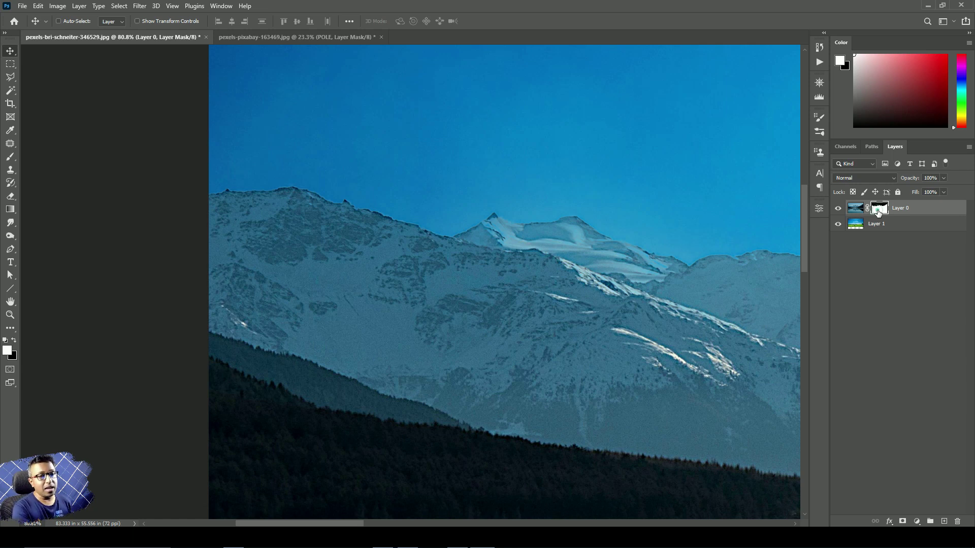
pyautogui.click(838, 225)
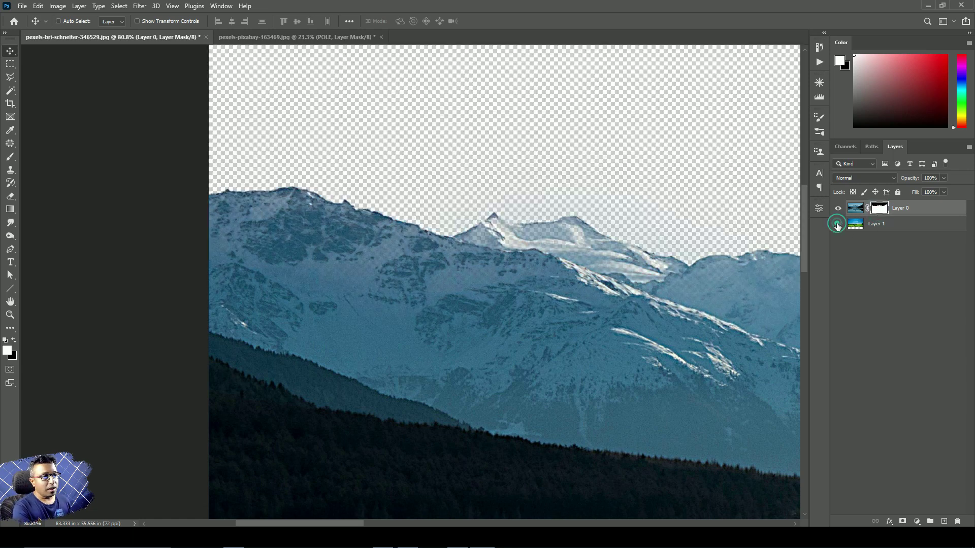
pyautogui.click(880, 208)
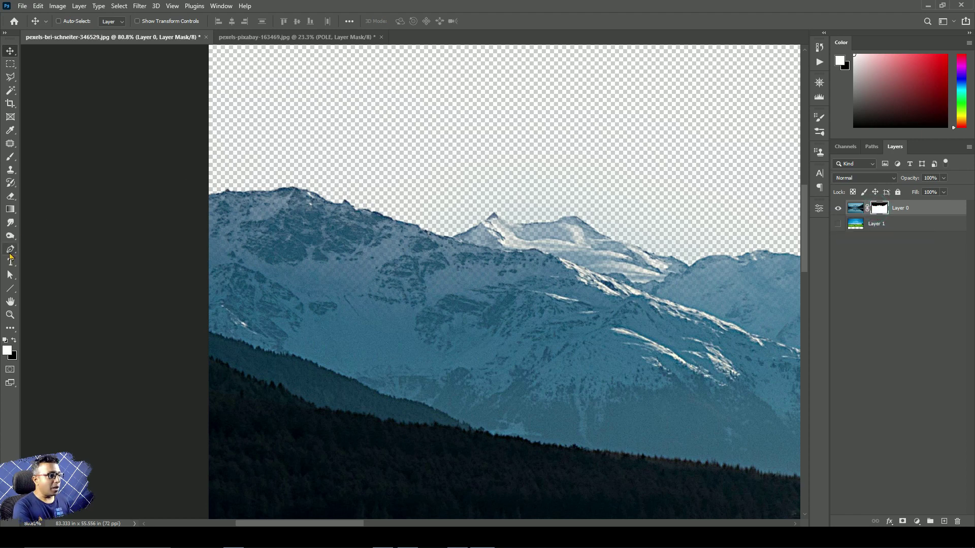
pyautogui.press('b')
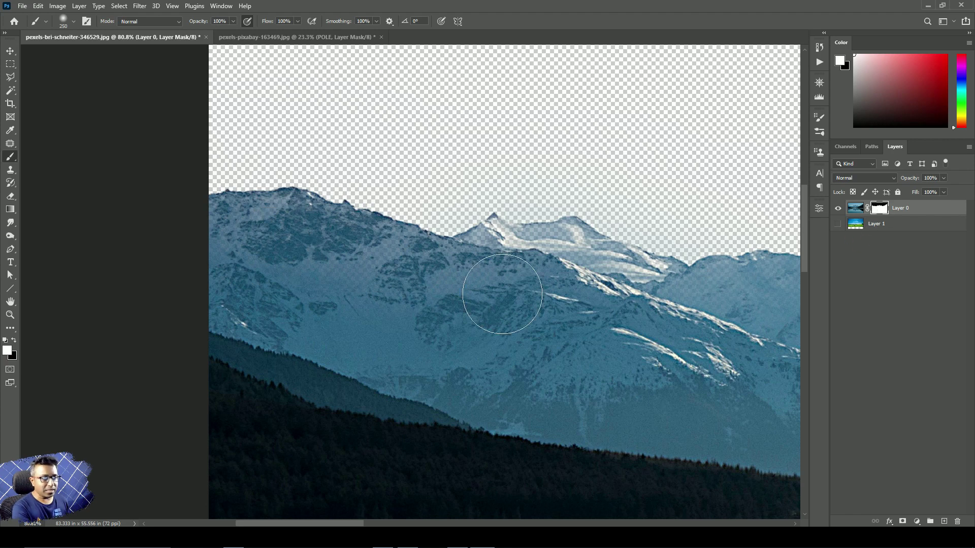
pyautogui.press('[')
pyautogui.press('[')
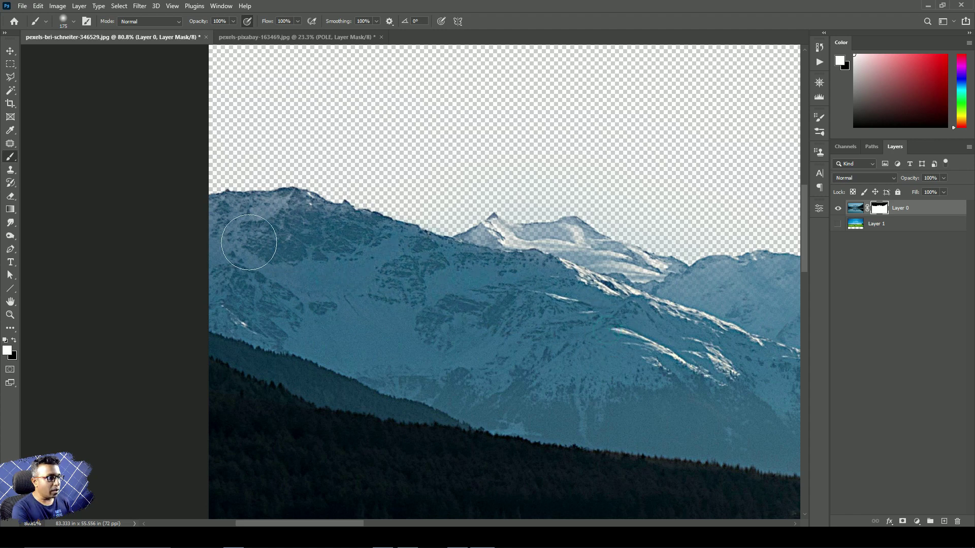
pyautogui.press('[')
pyautogui.press('[')
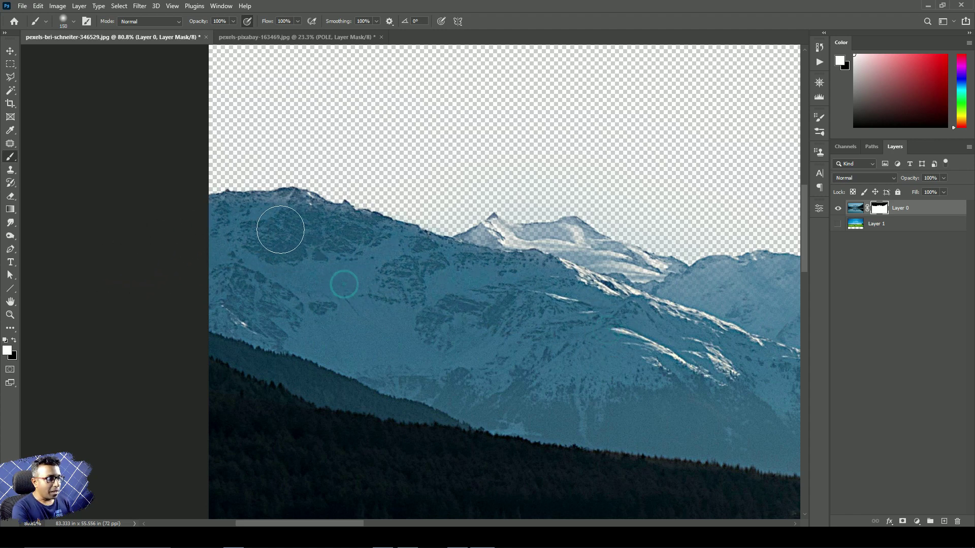
pyautogui.press('[')
pyautogui.press('[')
pyautogui.press('[')
pyautogui.press('[')
pyautogui.moveTo(467, 249)
pyautogui.mouseDown()
pyautogui.moveTo(555, 236)
pyautogui.moveTo(791, 319)
pyautogui.moveTo(406, 305)
pyautogui.moveTo(931, 252)
pyautogui.moveTo(846, 231)
pyautogui.moveTo(258, 237)
pyautogui.mouseUp()
pyautogui.moveTo(750, 252); pyautogui.dragTo(258, 237)
pyautogui.click(839, 224)
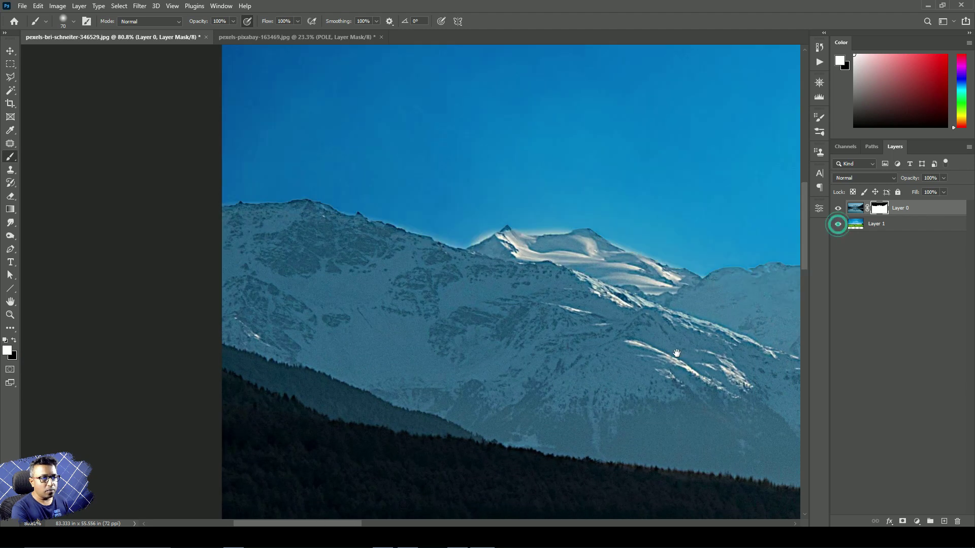
# Paint white on Layer 0's mask with a 150 px brush along the ridge edges around the central mountain peaks.
pyautogui.moveTo(762, 315); pyautogui.dragTo(355, 246)
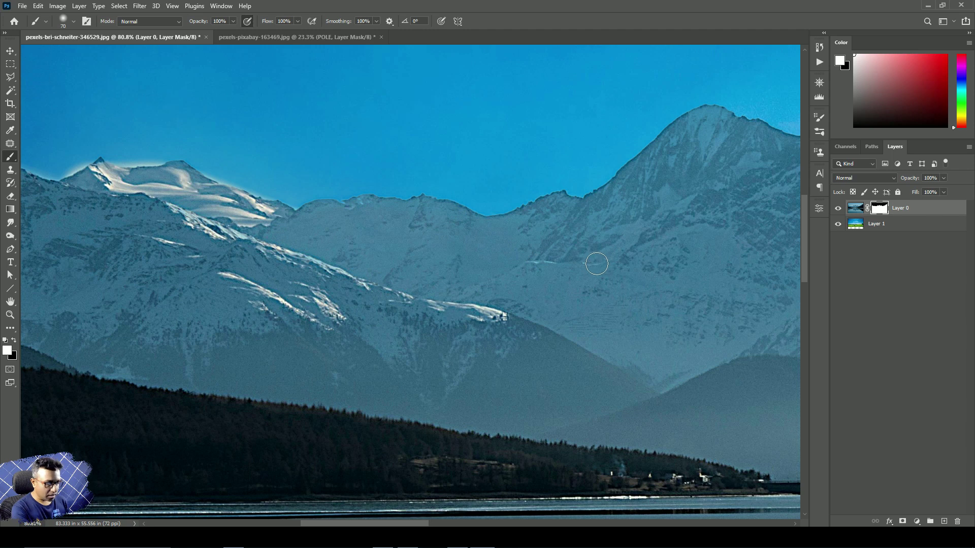
pyautogui.press(']')
pyautogui.press(']')
pyautogui.press(']')
pyautogui.press(']')
pyautogui.press(']')
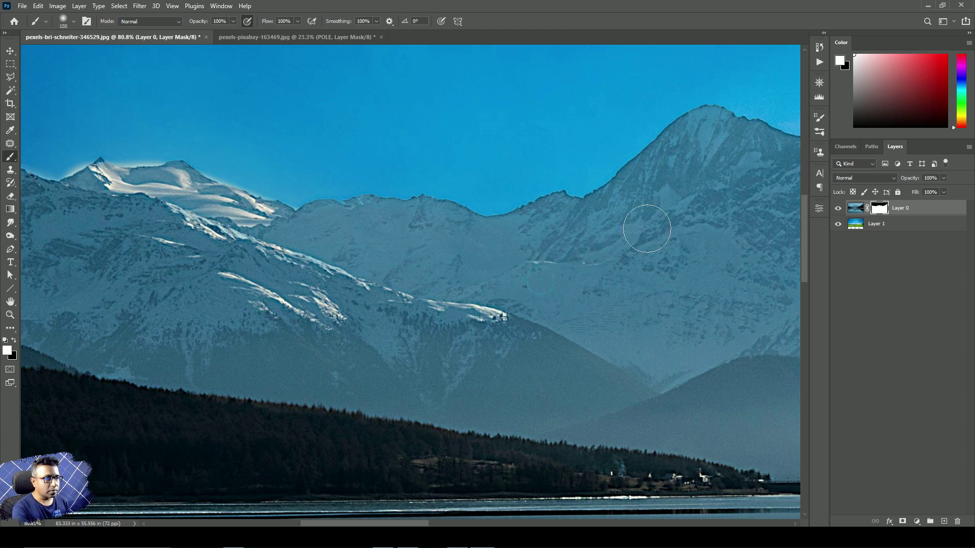
pyautogui.moveTo(647, 229)
pyautogui.mouseDown()
pyautogui.moveTo(710, 156)
pyautogui.moveTo(719, 202)
pyautogui.moveTo(713, 233)
pyautogui.moveTo(683, 258)
pyautogui.moveTo(637, 275)
pyautogui.moveTo(525, 266)
pyautogui.moveTo(469, 247)
pyautogui.moveTo(309, 261)
pyautogui.moveTo(203, 289)
pyautogui.mouseUp()
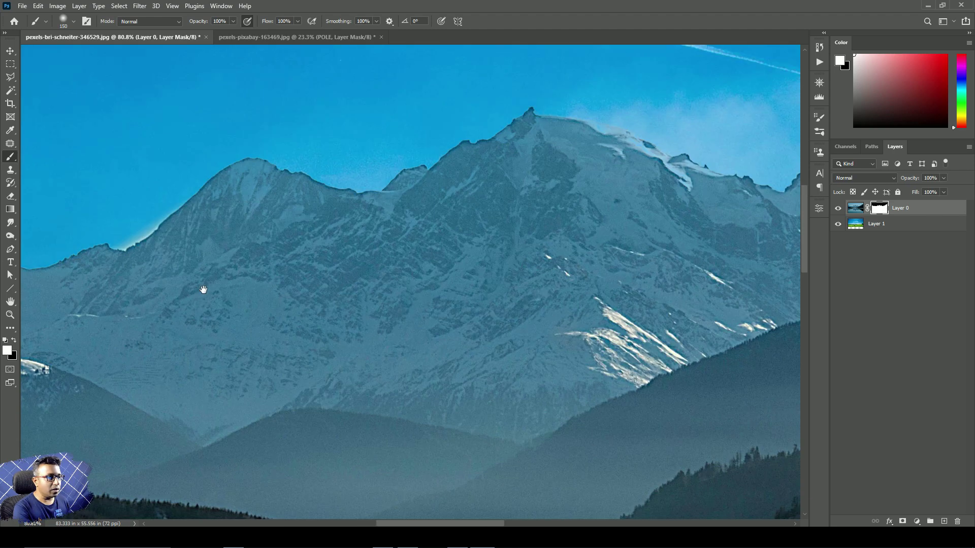
pyautogui.moveTo(257, 191)
pyautogui.mouseDown()
pyautogui.moveTo(272, 210)
pyautogui.moveTo(363, 234)
pyautogui.moveTo(420, 224)
pyautogui.moveTo(536, 161)
pyautogui.moveTo(668, 188)
pyautogui.moveTo(745, 232)
pyautogui.moveTo(696, 270)
pyautogui.moveTo(492, 268)
pyautogui.mouseUp()
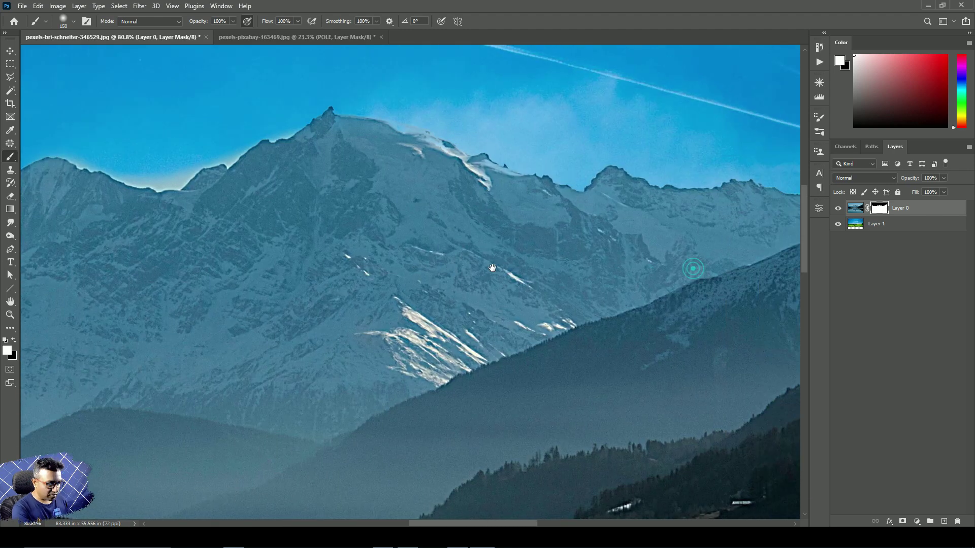
# Paint white on Layer 0's mask with a smaller brush along the snowy ridge descending right of the highest peak.
pyautogui.press('[')
pyautogui.press('[')
pyautogui.press('[')
pyautogui.press('[')
pyautogui.press('[')
pyautogui.press('[')
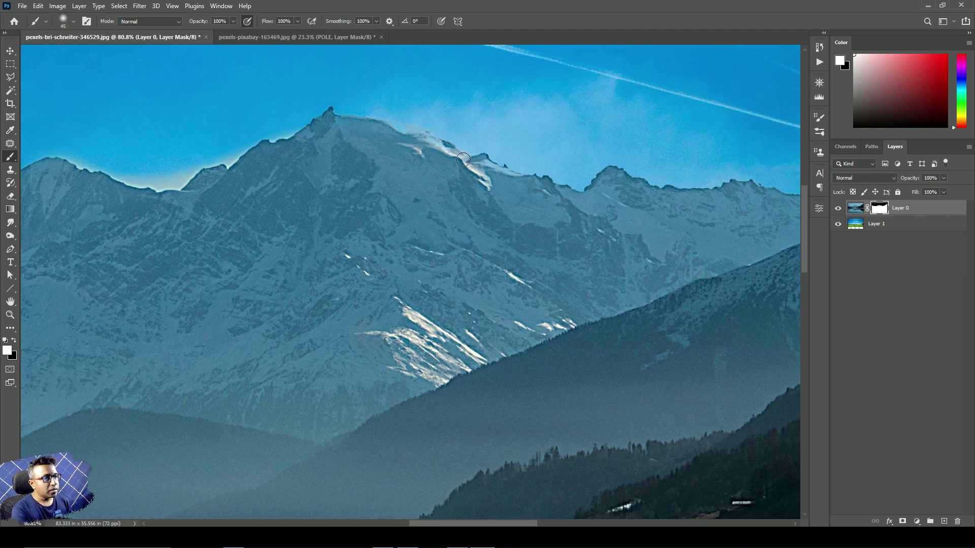
pyautogui.moveTo(460, 158); pyautogui.dragTo(392, 129)
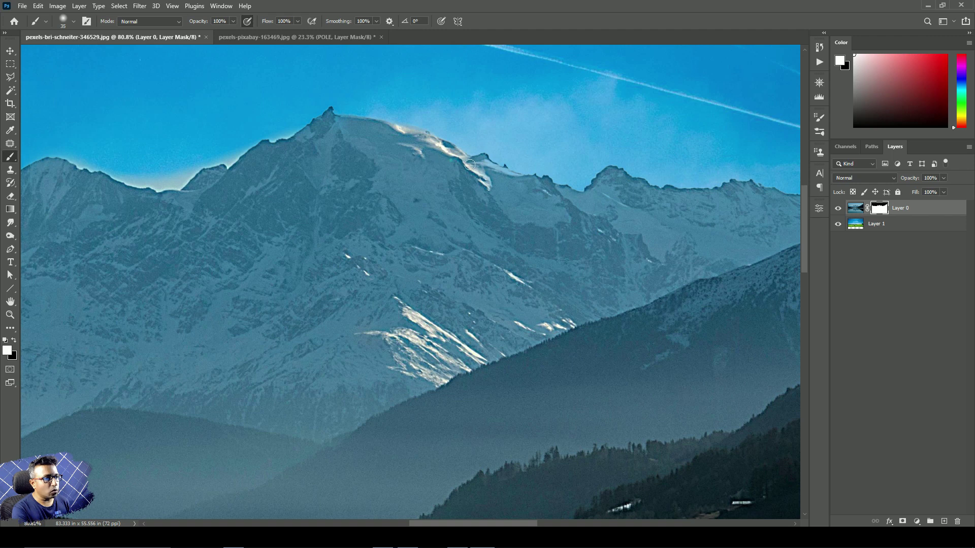
pyautogui.moveTo(469, 164)
pyautogui.mouseDown()
pyautogui.moveTo(450, 156)
pyautogui.moveTo(523, 181)
pyautogui.mouseUp()
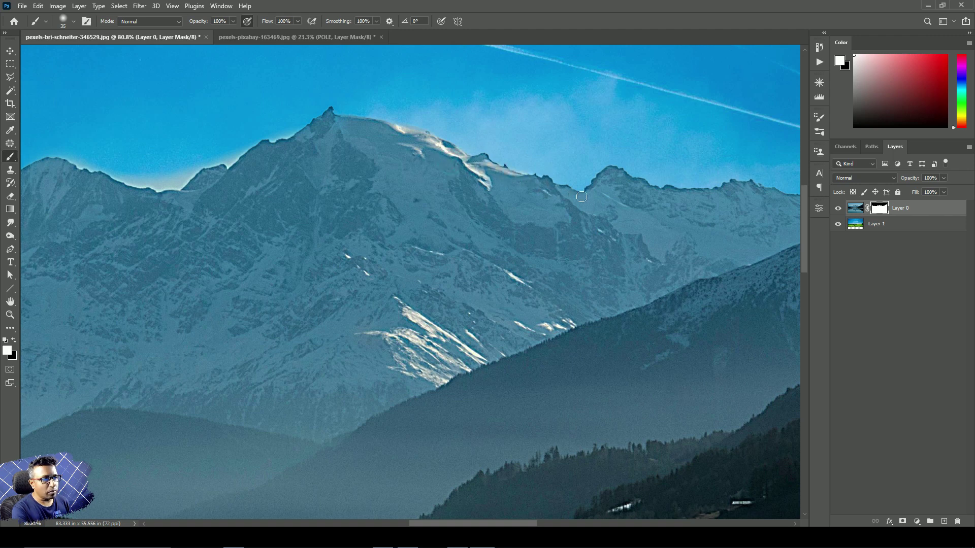
pyautogui.moveTo(606, 184); pyautogui.dragTo(653, 192)
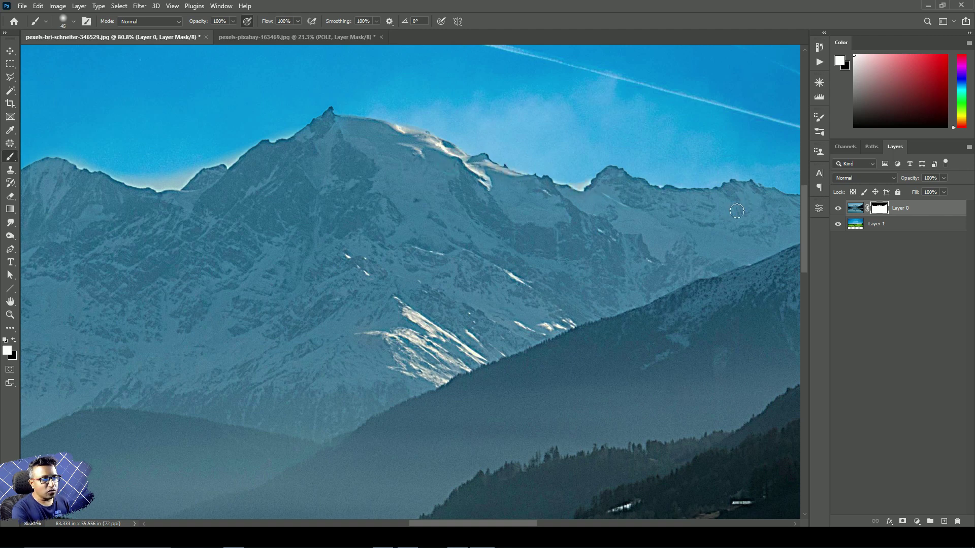
# Enlarge the brush to 100 px and paint white on Layer 0's mask along the distant ridges toward the dark hillside.
pyautogui.press(']')
pyautogui.press(']')
pyautogui.press(']')
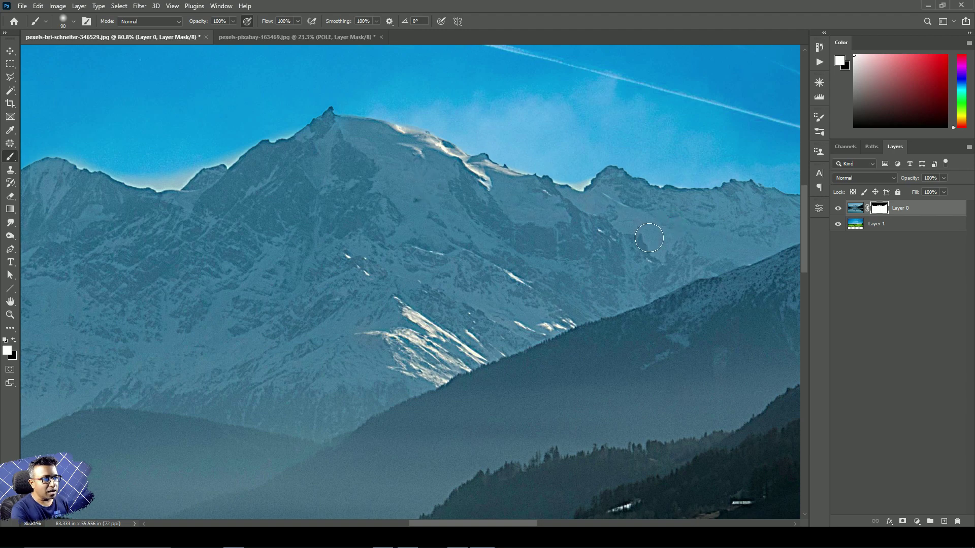
pyautogui.moveTo(691, 242); pyautogui.dragTo(204, 220)
pyautogui.moveTo(203, 178); pyautogui.dragTo(622, 209)
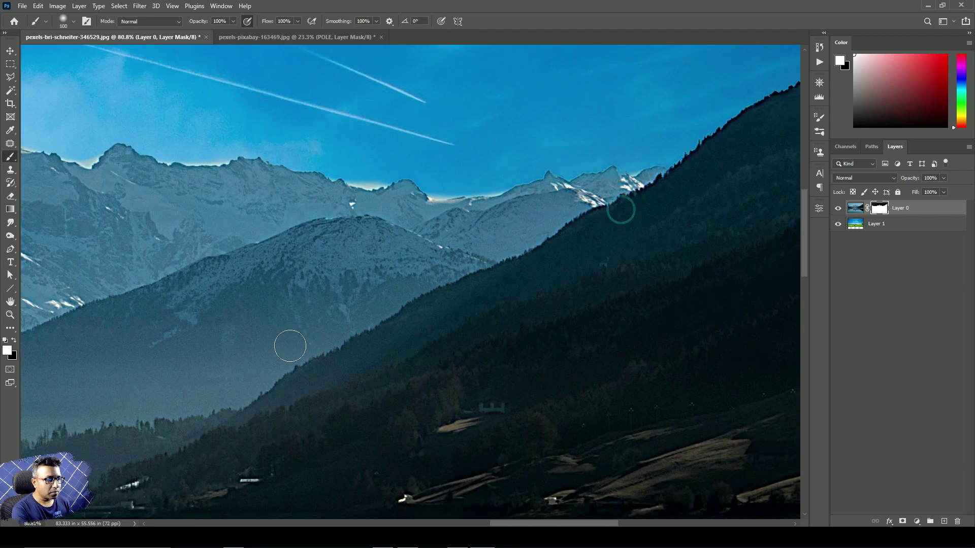
pyautogui.moveTo(534, 221); pyautogui.dragTo(477, 287)
pyautogui.press(']')
pyautogui.press(']')
pyautogui.press(']')
pyautogui.scroll(3, 663, 213)
pyautogui.press('[')
pyautogui.press('[')
pyautogui.press('[')
pyautogui.press('[')
pyautogui.press('[')
pyautogui.press('[')
pyautogui.press('[')
pyautogui.moveTo(579, 250); pyautogui.dragTo(447, 256)
# Paint black on Layer 0's mask with a 25 px brush to clear the bright fringe above the mountain ridges.
pyautogui.press('[')
pyautogui.press('[')
pyautogui.press('[')
pyautogui.press('[')
pyautogui.press('[')
pyautogui.press('x')
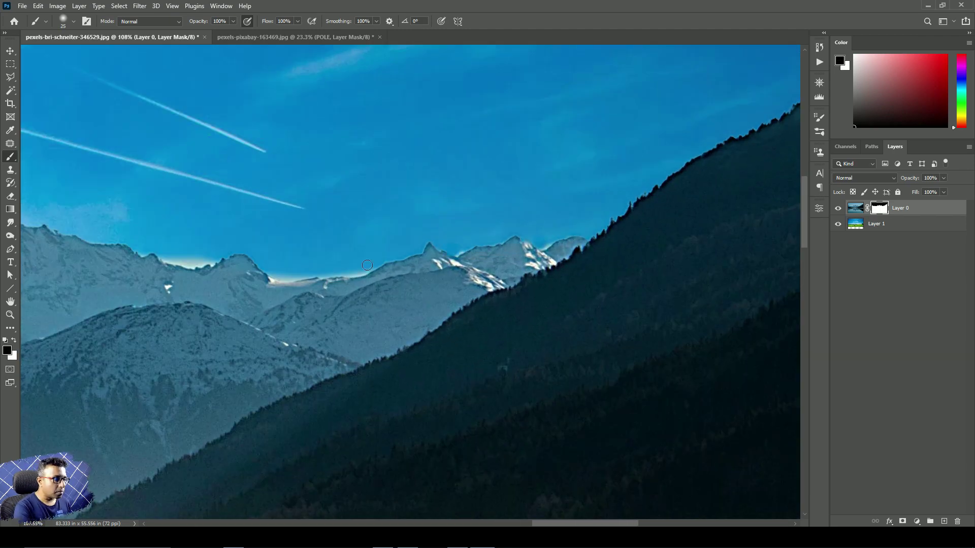
pyautogui.moveTo(367, 265); pyautogui.dragTo(270, 276)
pyautogui.moveTo(225, 259); pyautogui.dragTo(188, 265)
pyautogui.press('x')
pyautogui.press('x')
pyautogui.moveTo(61, 219); pyautogui.dragTo(762, 269)
pyautogui.moveTo(505, 269); pyautogui.dragTo(479, 267)
pyautogui.moveTo(675, 271); pyautogui.dragTo(658, 271)
pyautogui.moveTo(32, 228)
pyautogui.mouseDown()
pyautogui.moveTo(643, 231)
pyautogui.moveTo(491, 265)
pyautogui.moveTo(433, 247)
pyautogui.mouseUp()
pyautogui.moveTo(378, 225); pyautogui.dragTo(562, 176)
pyautogui.moveTo(470, 259); pyautogui.dragTo(404, 303)
# Touch up Layer 0's mask with black along the sky edge of the small snowy peak.
pyautogui.click(851, 226)
pyautogui.moveTo(127, 223); pyautogui.dragTo(651, 292)
pyautogui.scroll(-6, 416, 288)
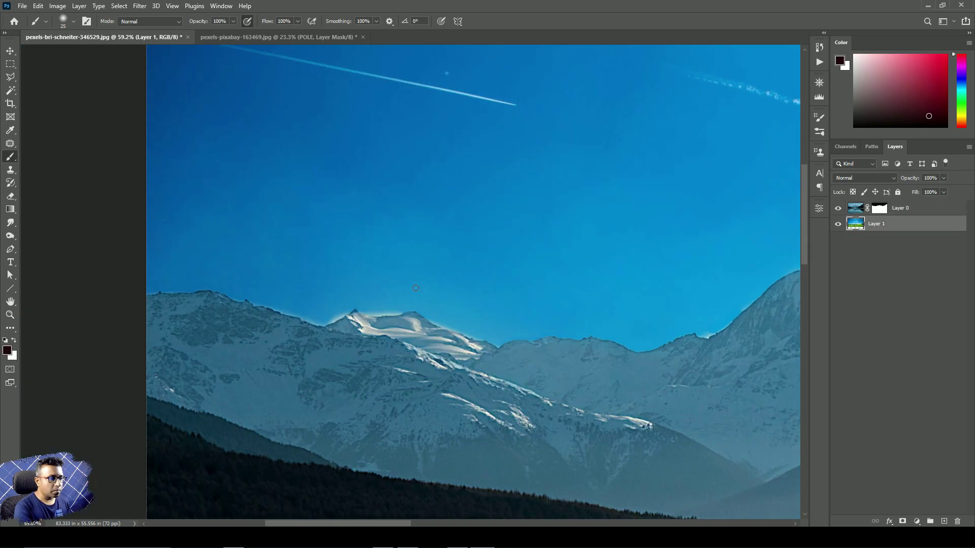
pyautogui.scroll(8, 386, 307)
pyautogui.click(879, 208)
pyautogui.moveTo(410, 319); pyautogui.dragTo(345, 319)
pyautogui.moveTo(305, 316); pyautogui.dragTo(236, 355)
# Revert the document to the last brush stroke recorded before the layer mask deletion in the history.
pyautogui.click(819, 48)
pyautogui.moveTo(805, 224)
pyautogui.mouseDown()
pyautogui.moveTo(806, 92)
pyautogui.moveTo(803, 186)
pyautogui.moveTo(803, 160)
pyautogui.mouseUp()
pyautogui.click(760, 75)
pyautogui.click(755, 158)
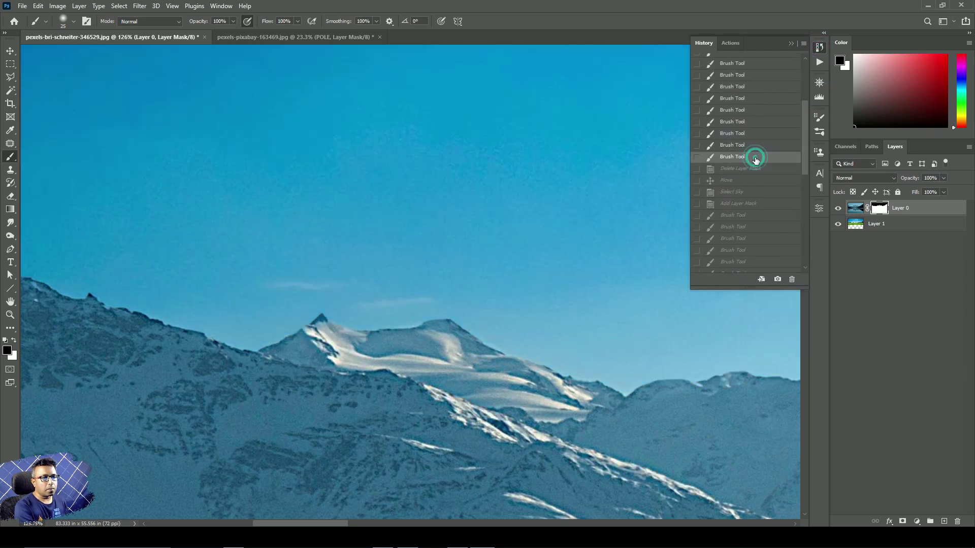
pyautogui.click(791, 44)
pyautogui.scroll(-15, 592, 328)
pyautogui.moveTo(515, 313)
pyautogui.mouseDown()
pyautogui.moveTo(398, 269)
pyautogui.moveTo(434, 232)
pyautogui.mouseUp()
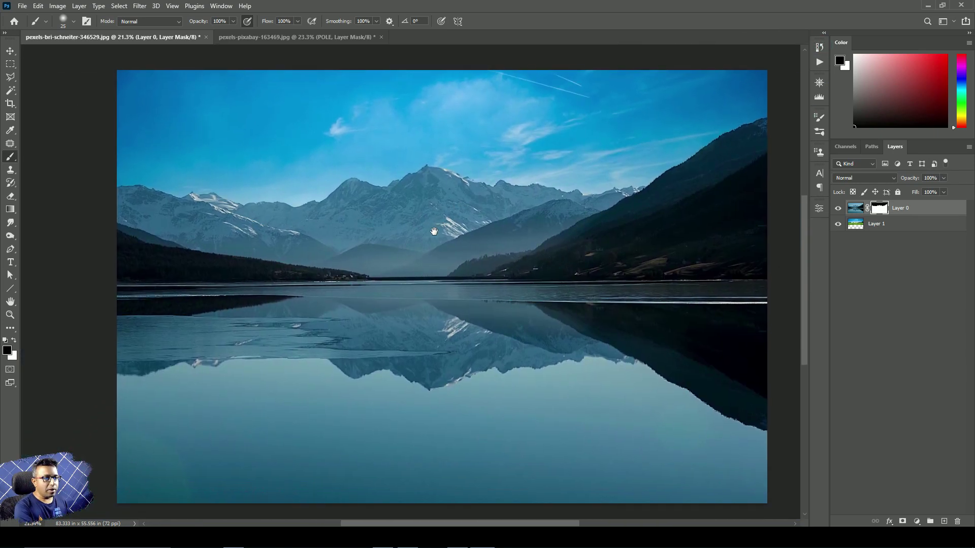
# Compare the composite with Layer 0 hidden, with Layer 1 hidden, and with Layer 0's mask disabled, restoring each one.
pyautogui.click(838, 209)
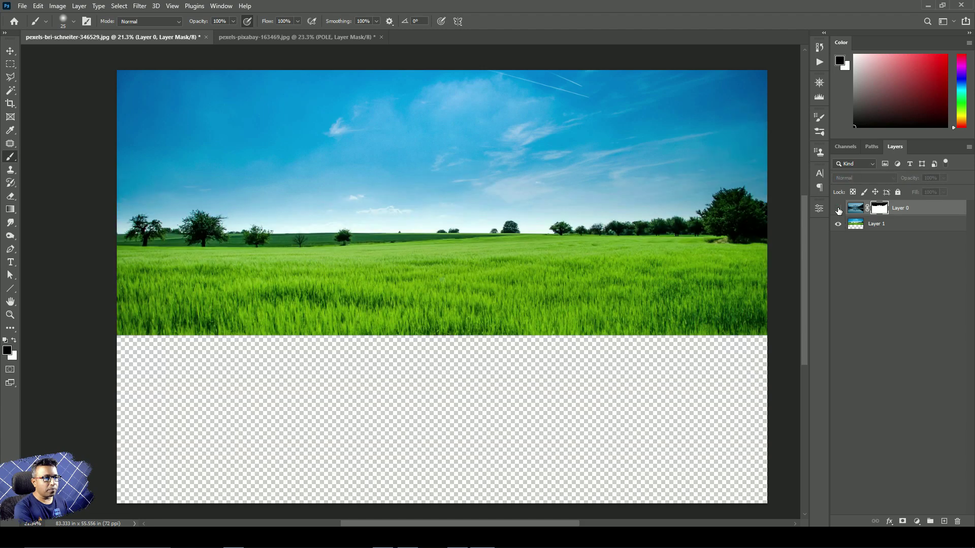
pyautogui.click(838, 208)
pyautogui.click(838, 224)
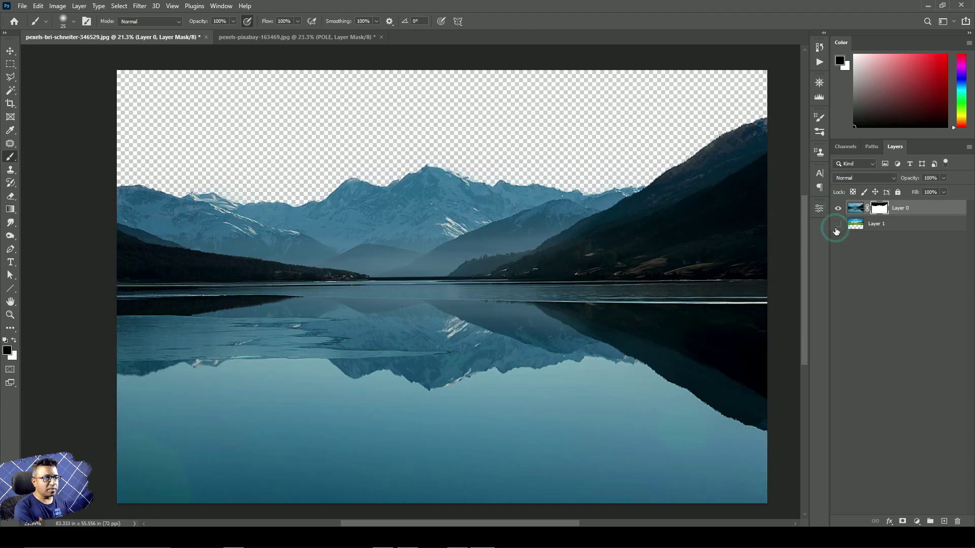
pyautogui.click(837, 226)
pyautogui.click(837, 226)
pyautogui.click(837, 226)
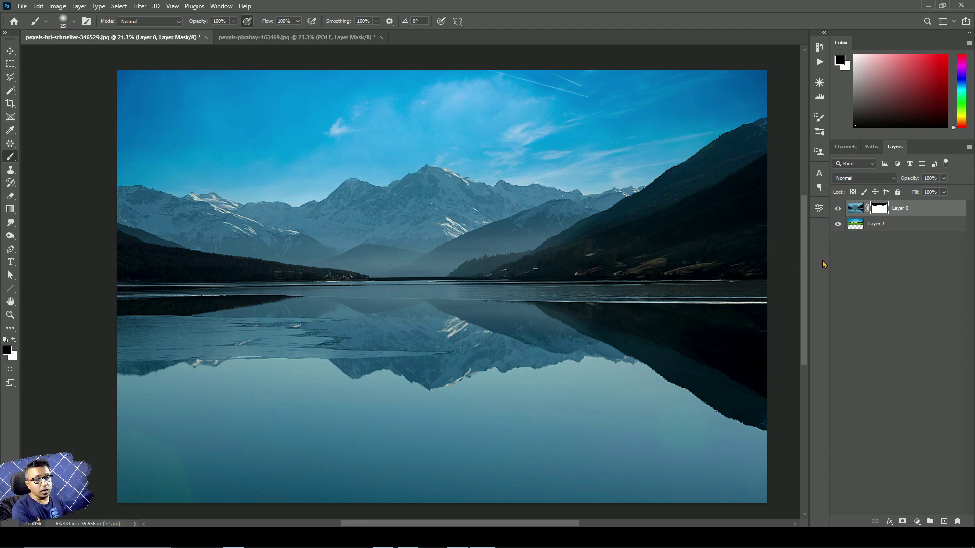
pyautogui.keyDown('shift'); pyautogui.click(879, 210); pyautogui.keyUp('shift')
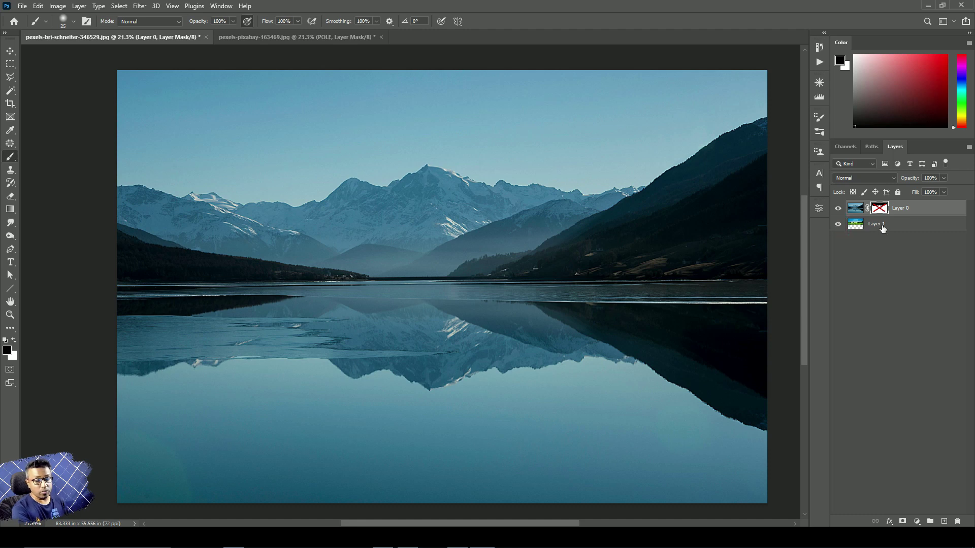
pyautogui.keyDown('shift'); pyautogui.click(879, 208); pyautogui.keyUp('shift')
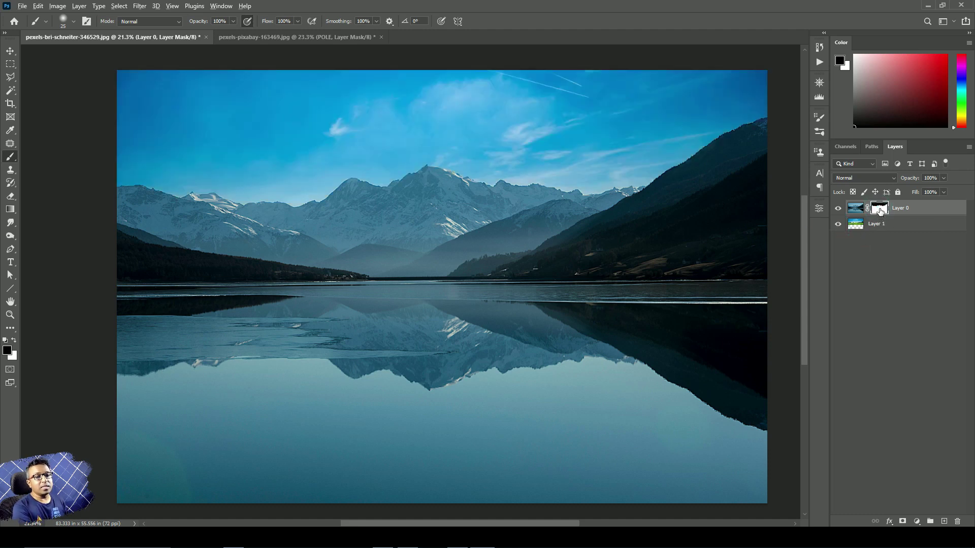
# Hide Layer 1, display Layer 0's mask on its own, invert it, and return to the normal image view.
pyautogui.click(838, 224)
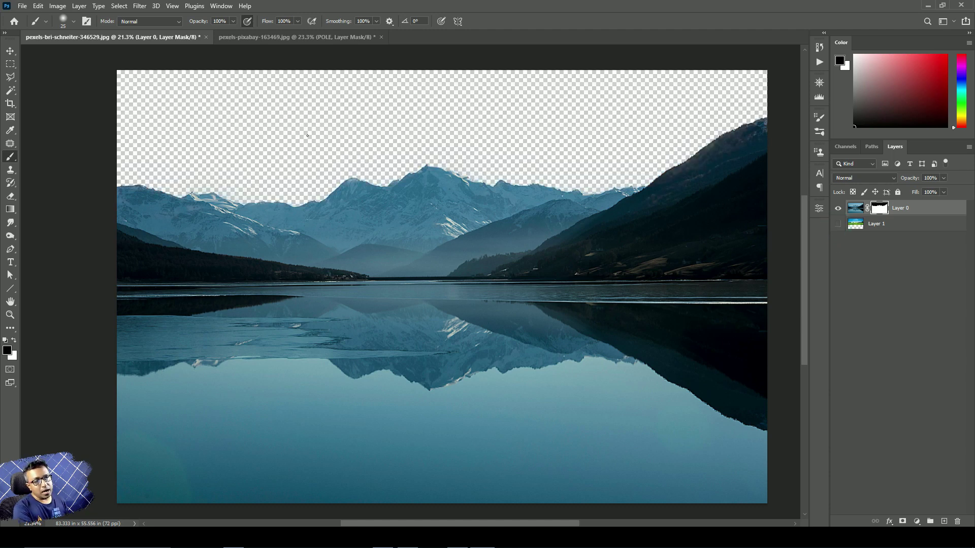
pyautogui.keyDown('alt'); pyautogui.click(875, 211); pyautogui.keyUp('alt')
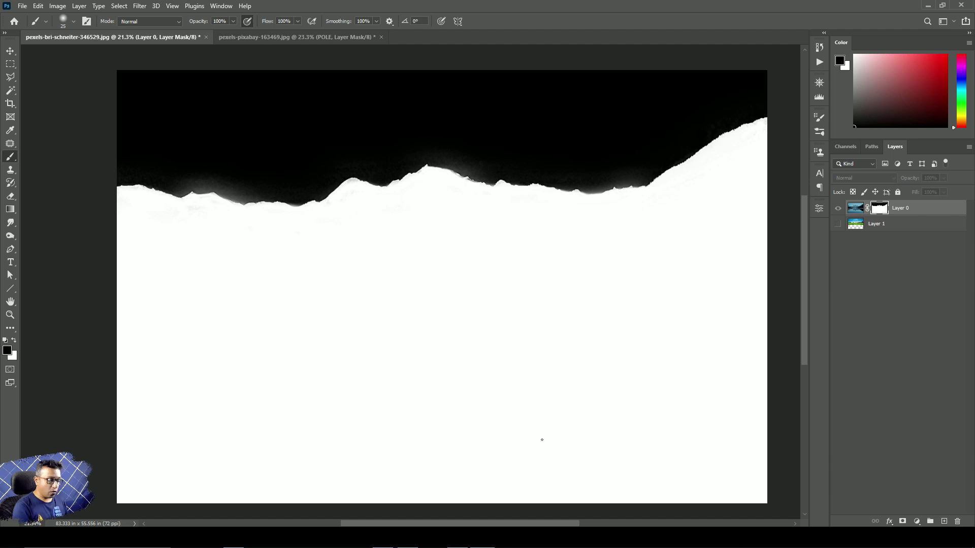
pyautogui.hotkey('ctrl', 'i')
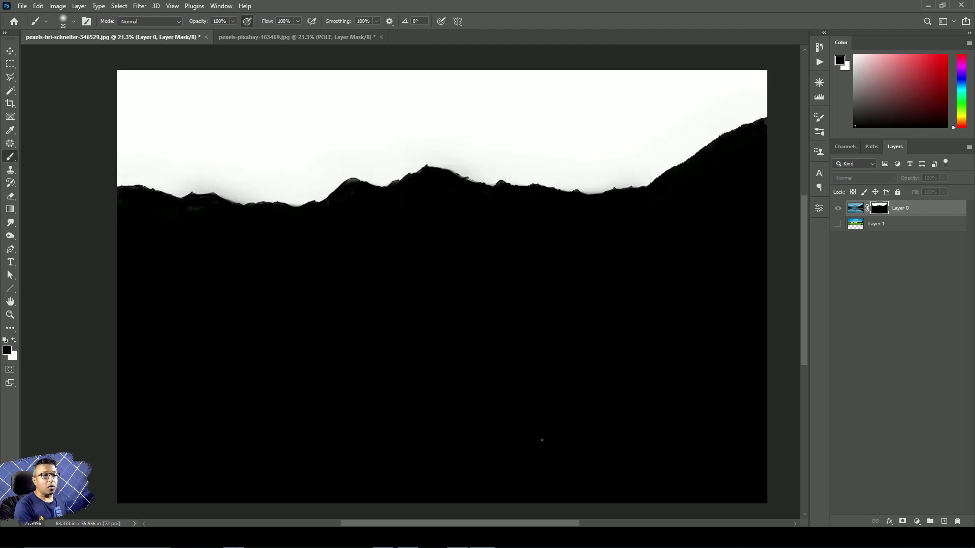
pyautogui.click(838, 210)
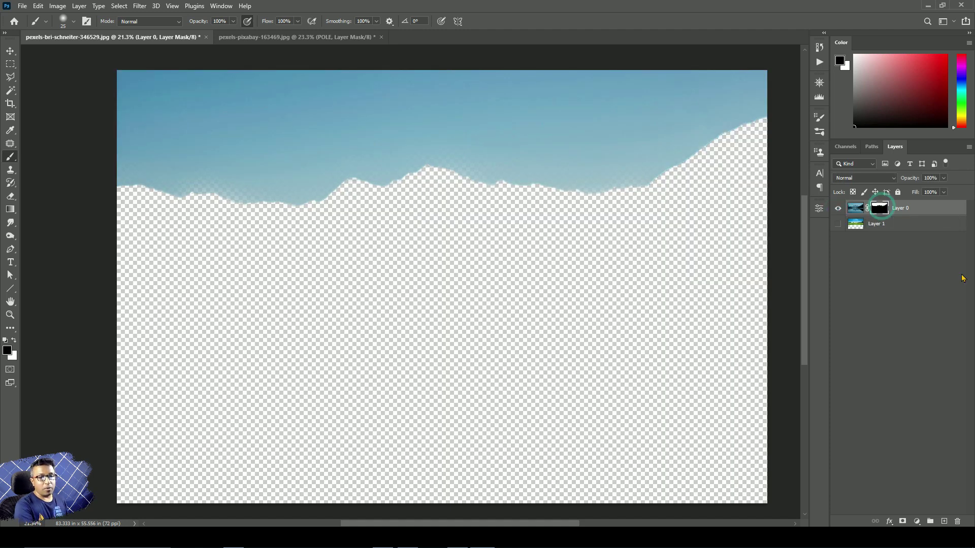
# Display Layer 0's mask alone, invert it back, and return to the image with Layer 1 shown.
pyautogui.keyDown('alt'); pyautogui.click(882, 209); pyautogui.keyUp('alt')
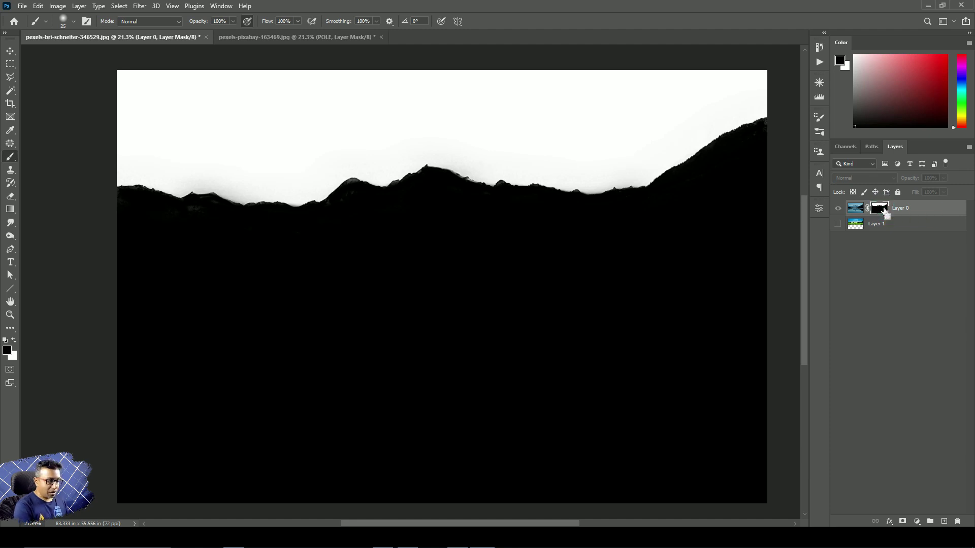
pyautogui.hotkey('ctrl', 'i')
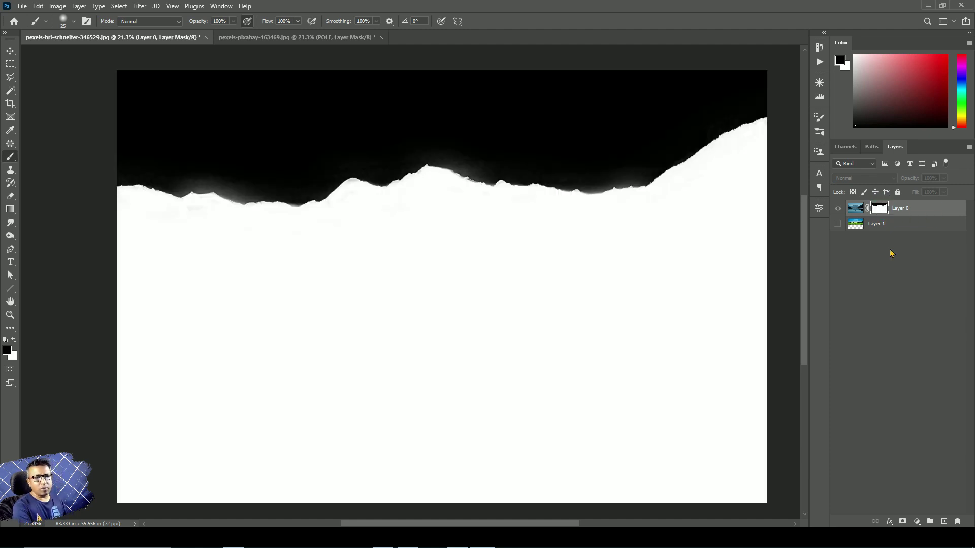
pyautogui.click(897, 273)
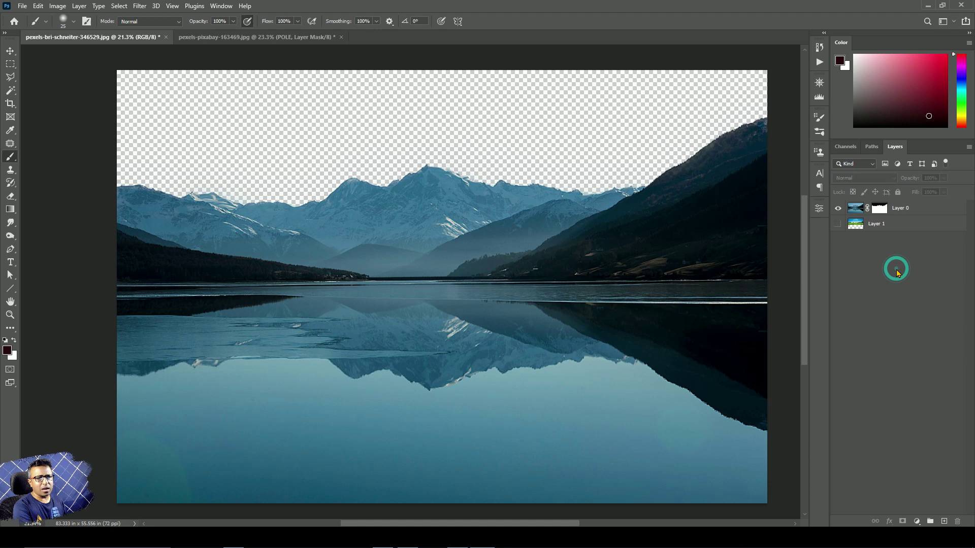
pyautogui.click(838, 223)
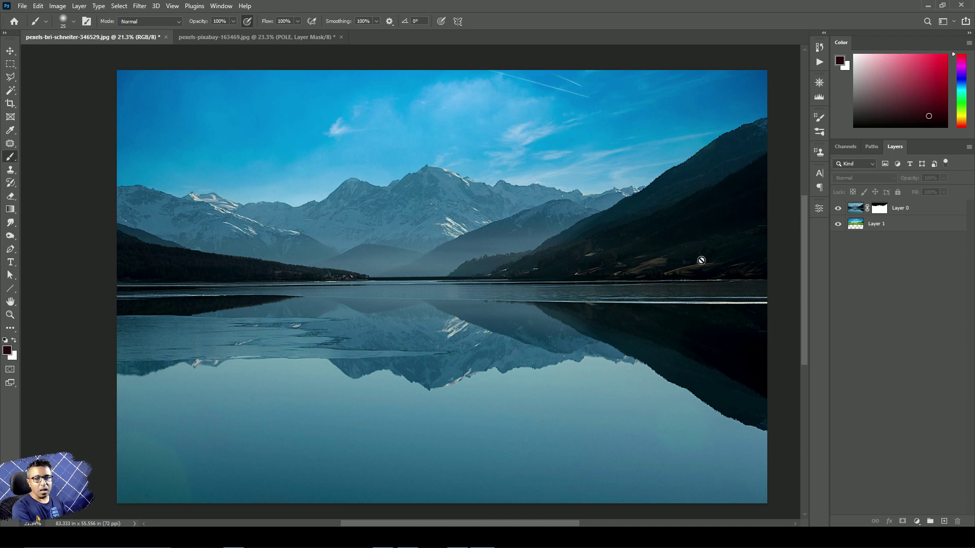
# Select Layer 0, disable its layer mask, and switch to the Eraser tool.
pyautogui.click(907, 208)
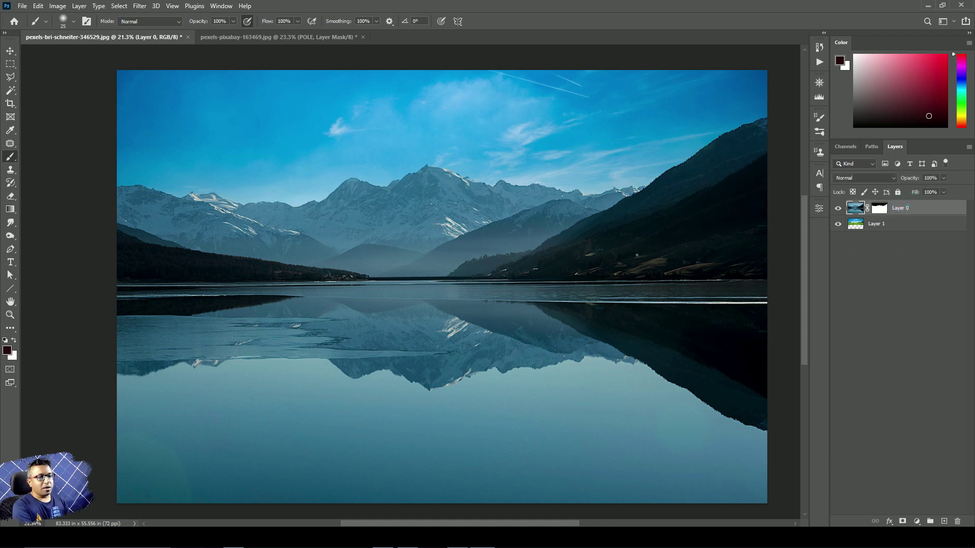
pyautogui.keyDown('shift'); pyautogui.click(880, 211); pyautogui.keyUp('shift')
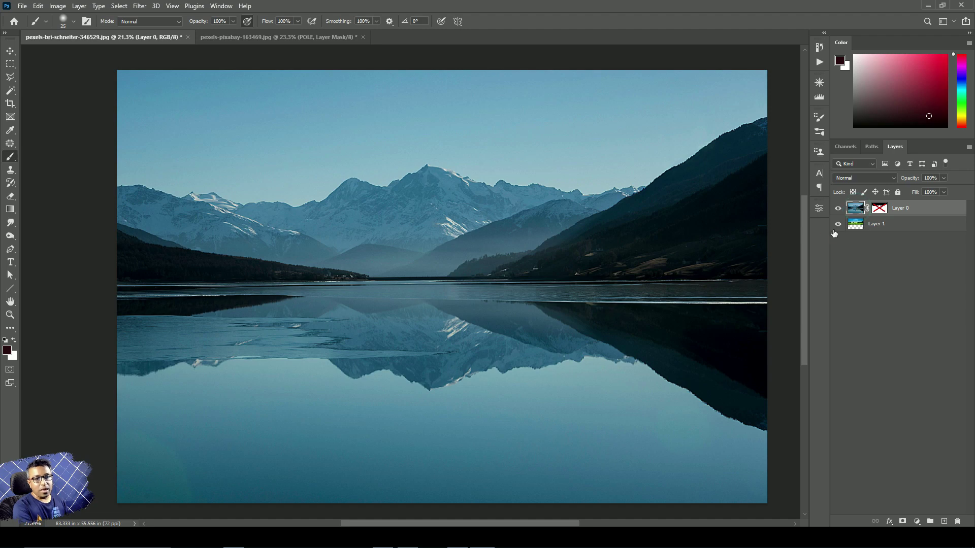
pyautogui.press('e')
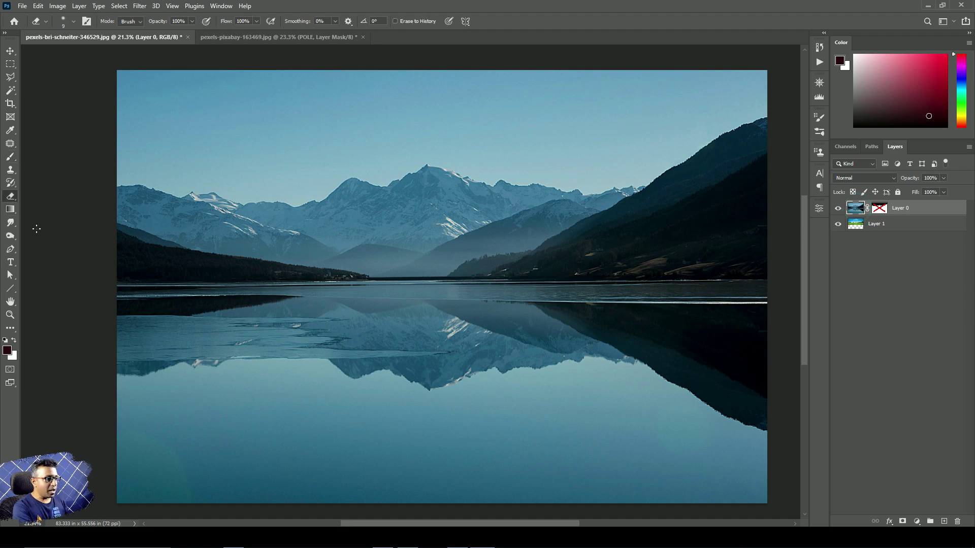
# Erase a strip of Layer 0's sky along the far-left mountain ridge with a harder-edged Eraser brush at 35 px.
pyautogui.scroll(6, 193, 185)
pyautogui.moveTo(168, 237); pyautogui.dragTo(385, 283)
pyautogui.press(']')
pyautogui.press(']')
pyautogui.press(']')
pyautogui.press(']')
pyautogui.press(']')
pyautogui.press(']')
pyautogui.press(']')
pyautogui.press(']')
pyautogui.press(']')
pyautogui.press(']')
pyautogui.press(']')
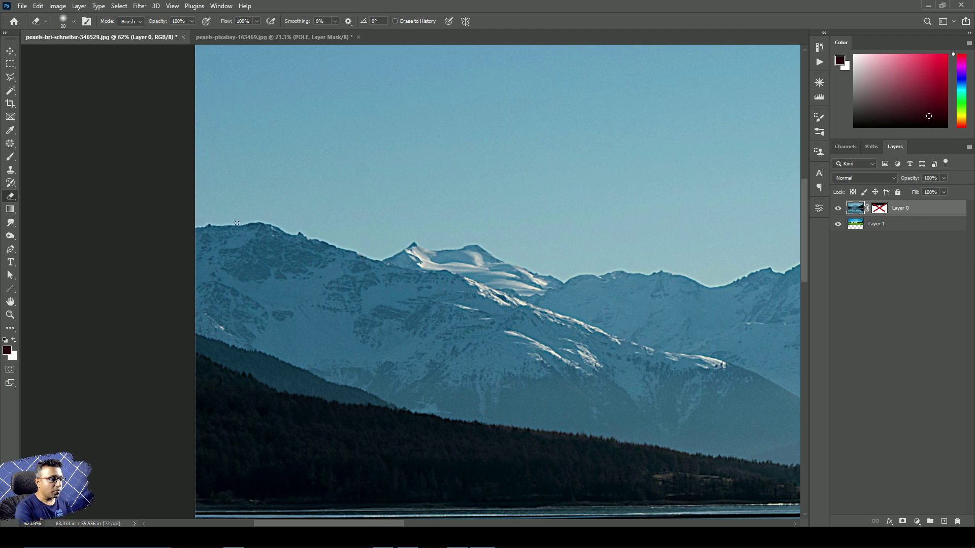
pyautogui.press(']')
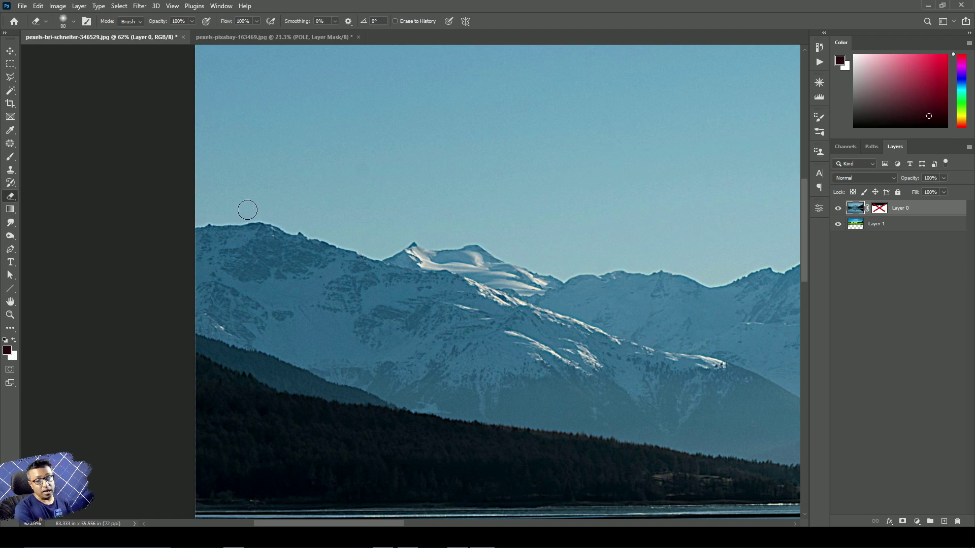
pyautogui.press('[')
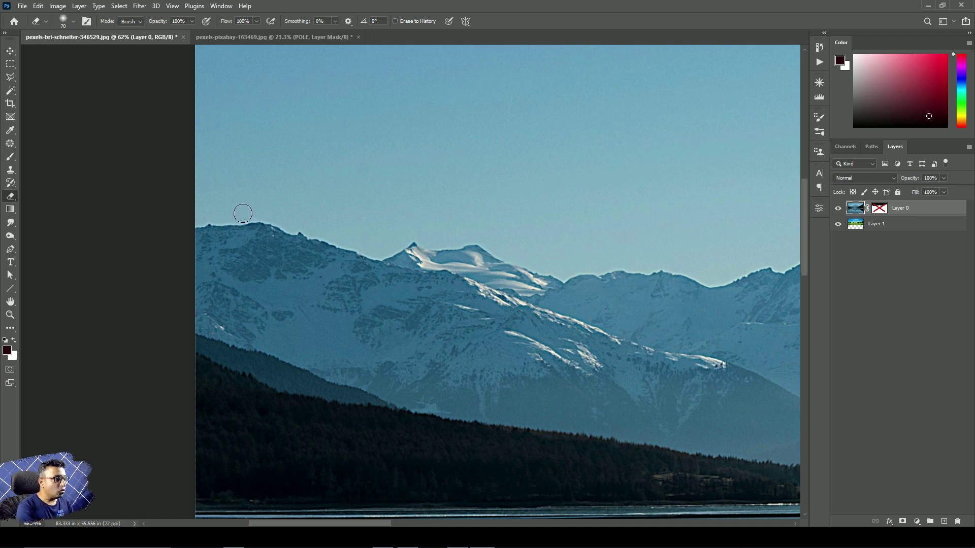
pyautogui.scroll(2, 242, 213)
pyautogui.rightClick(334, 179)
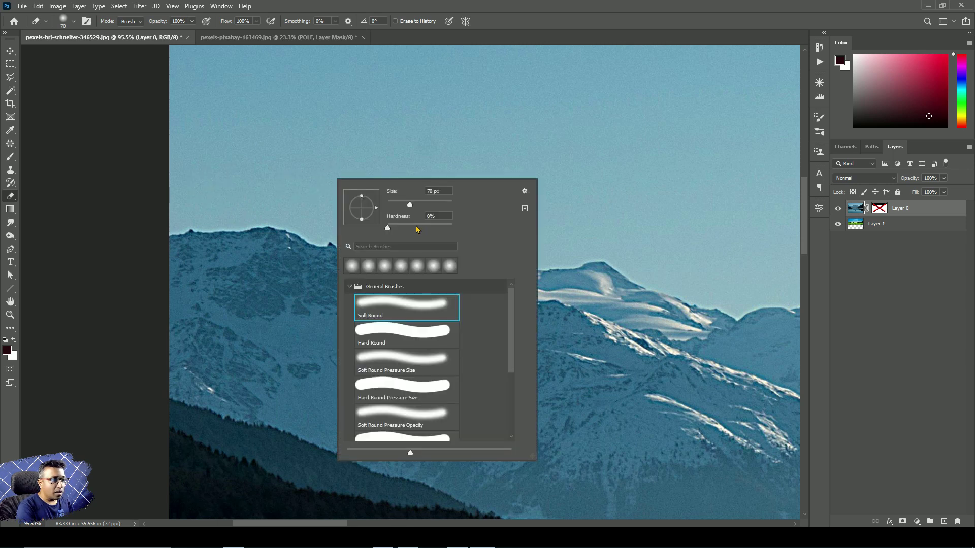
pyautogui.moveTo(424, 227); pyautogui.dragTo(416, 226)
pyautogui.click(566, 5)
pyautogui.press('[')
pyautogui.press('[')
pyautogui.press('[')
pyautogui.press('[')
pyautogui.press('[')
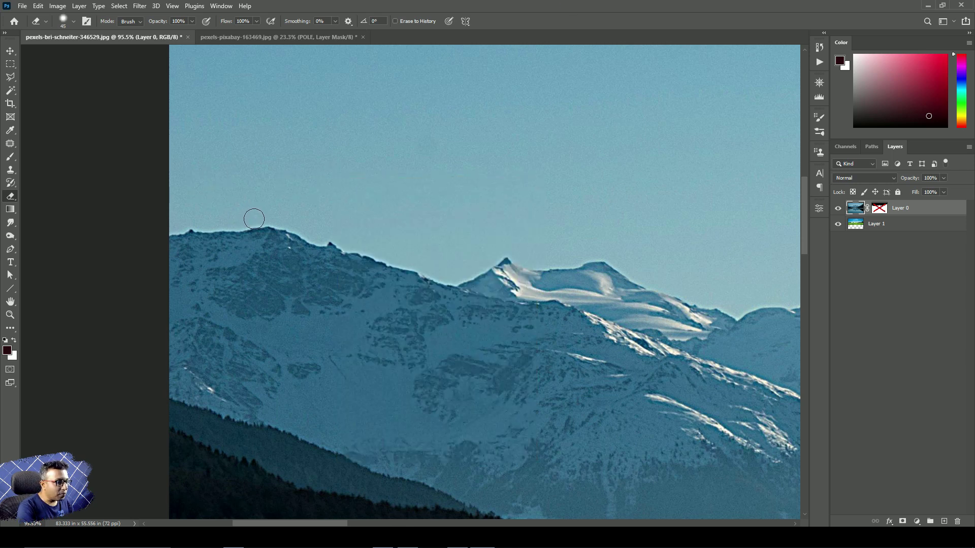
pyautogui.moveTo(256, 218); pyautogui.dragTo(158, 230)
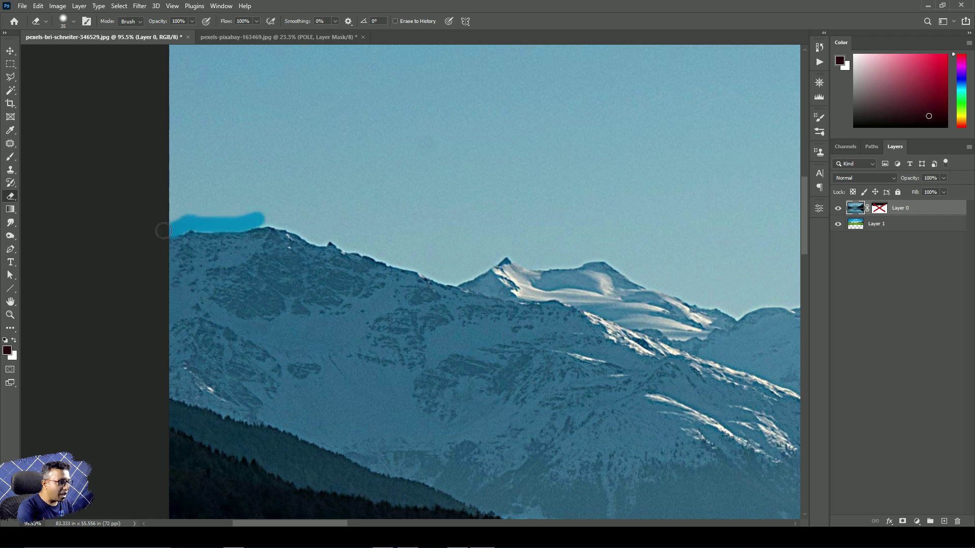
# Enlarge the Eraser to 70 px and widen the erased area of sky above the same ridge.
pyautogui.press(']')
pyautogui.press(']')
pyautogui.press(']')
pyautogui.press(']')
pyautogui.moveTo(235, 211)
pyautogui.mouseDown()
pyautogui.moveTo(188, 217)
pyautogui.moveTo(252, 214)
pyautogui.moveTo(133, 234)
pyautogui.moveTo(258, 216)
pyautogui.mouseUp()
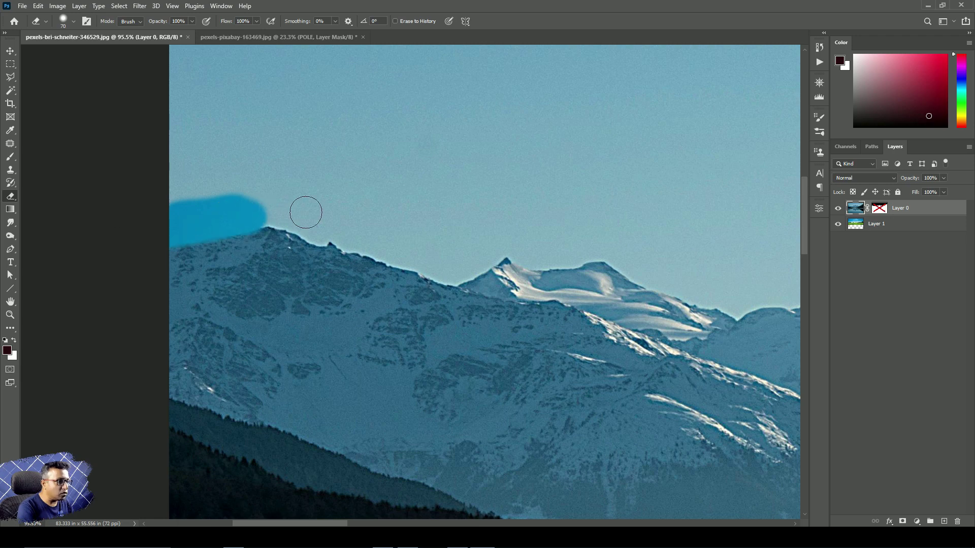
# Undo the erasing on Layer 0 and enable its layer mask again.
pyautogui.scroll(-8, 507, 233)
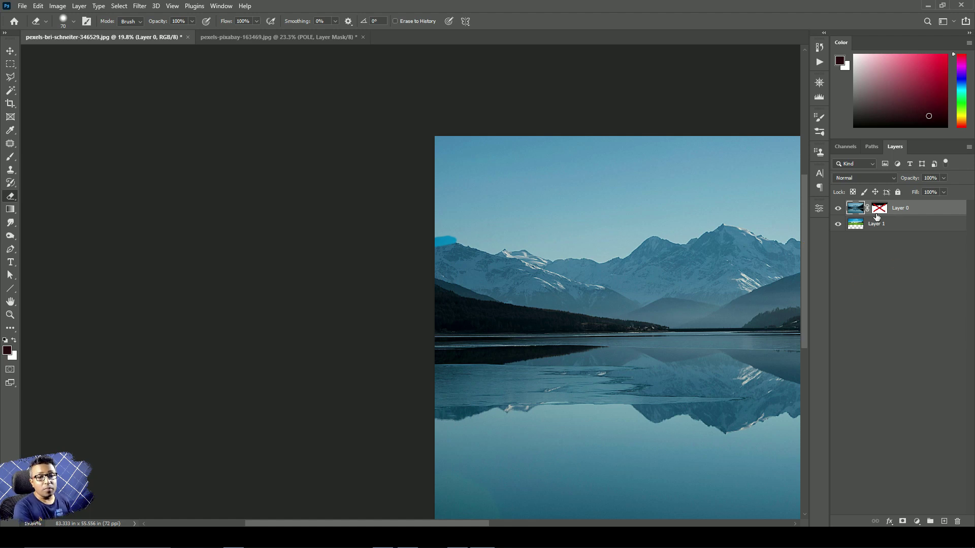
pyautogui.hotkey('ctrl', 'z')
pyautogui.keyDown('shift'); pyautogui.click(878, 210); pyautogui.keyUp('shift')
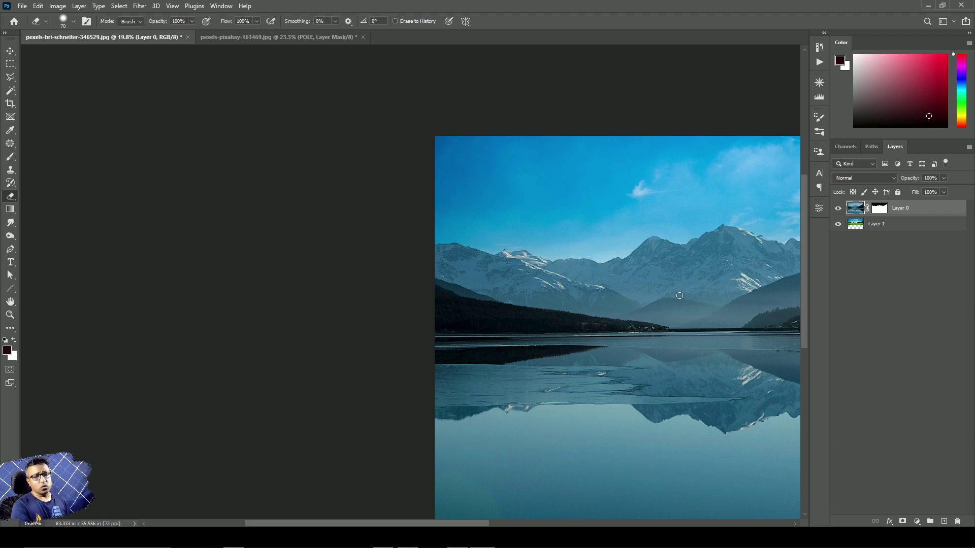
pyautogui.moveTo(681, 305)
pyautogui.mouseDown()
pyautogui.moveTo(289, 296)
pyautogui.moveTo(461, 250)
pyautogui.moveTo(421, 260)
pyautogui.mouseUp()
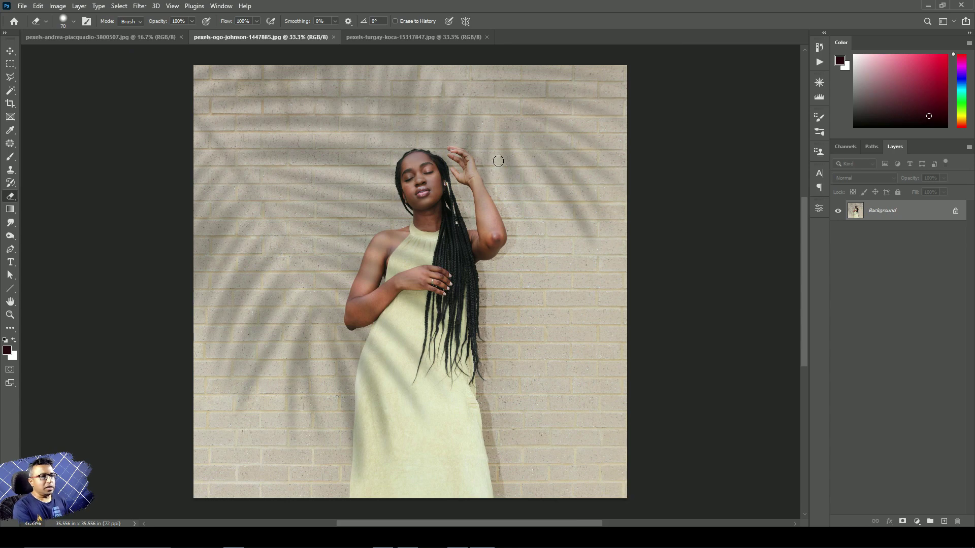
# Look through the headphones portrait and the marbled pattern image, activate the Move tool, and return to the photo of the woman in the dress.
pyautogui.click(125, 38)
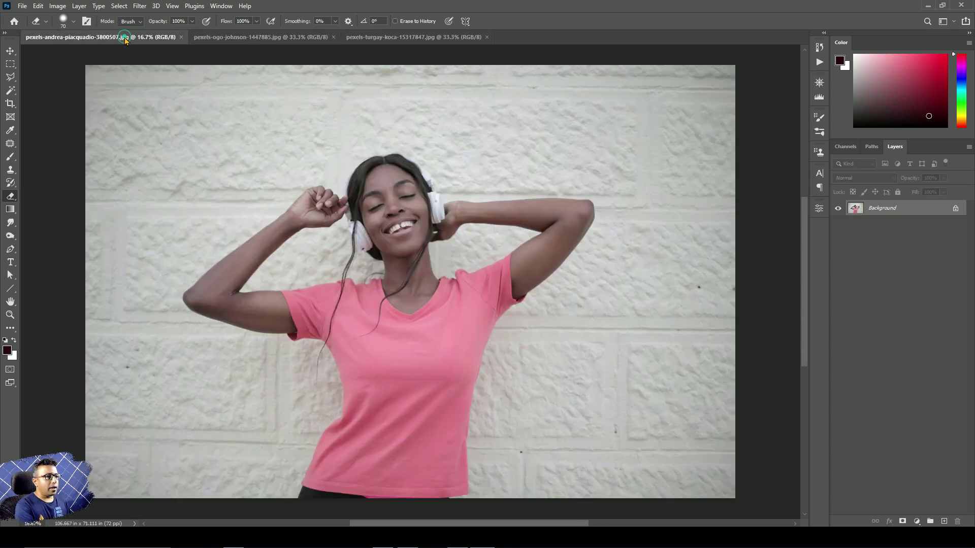
pyautogui.click(379, 37)
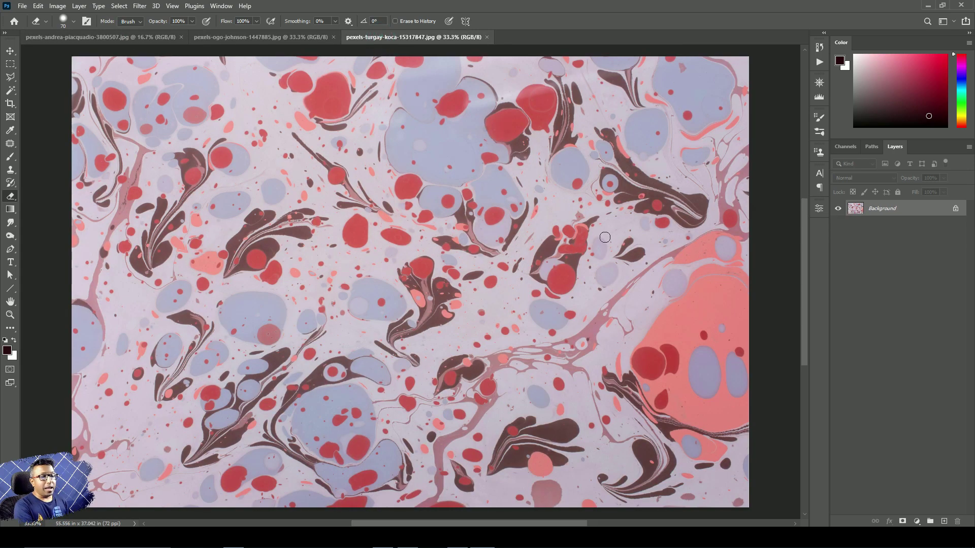
pyautogui.press('v')
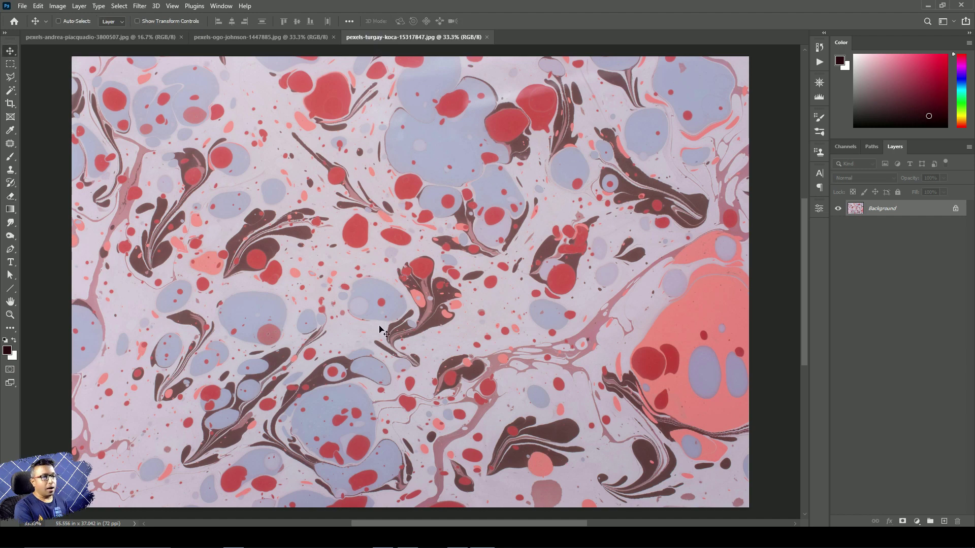
pyautogui.click(260, 37)
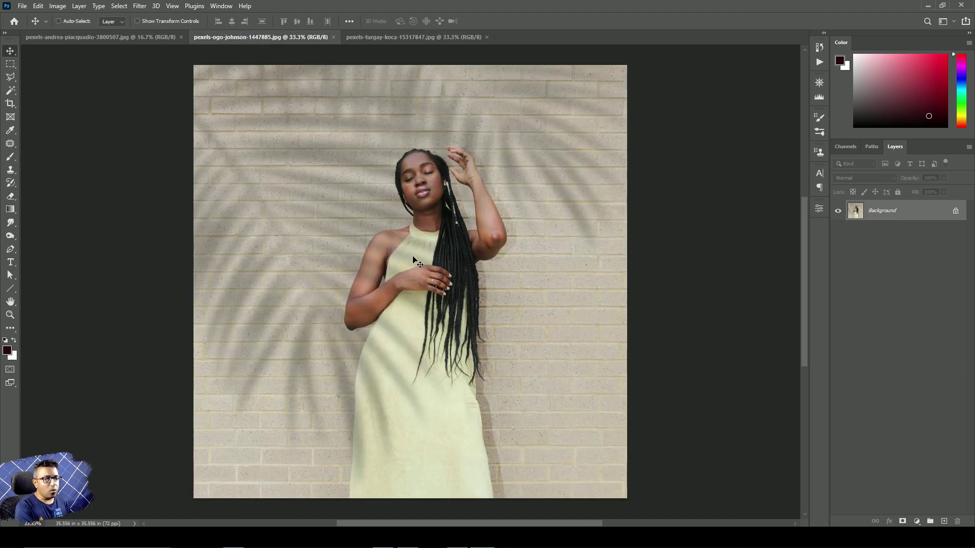
# Place the marbled pattern image from the file folder into the dress photo and scale it up to cover the whole canvas.
pyautogui.hotkey('alt', 'Tab')
pyautogui.click(518, 106)
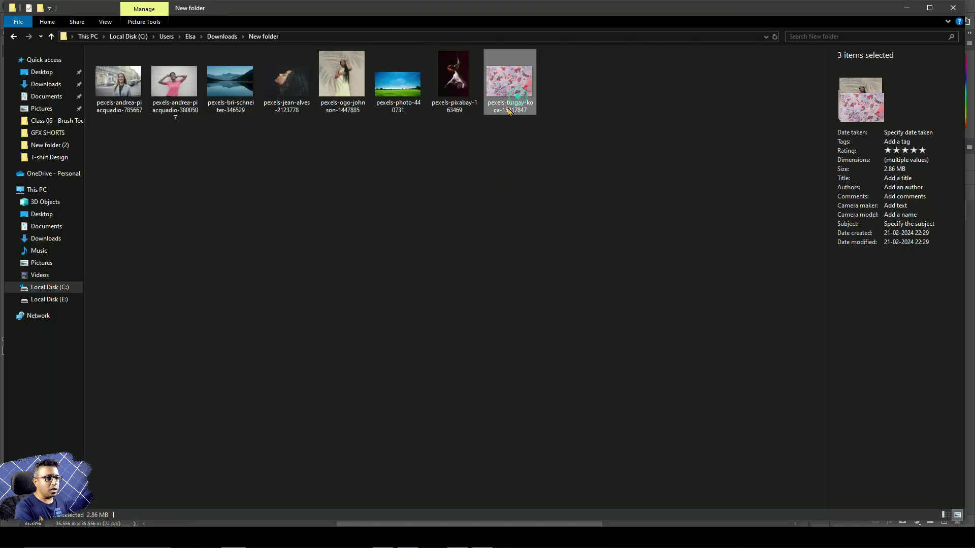
pyautogui.moveTo(518, 105); pyautogui.dragTo(419, 250)
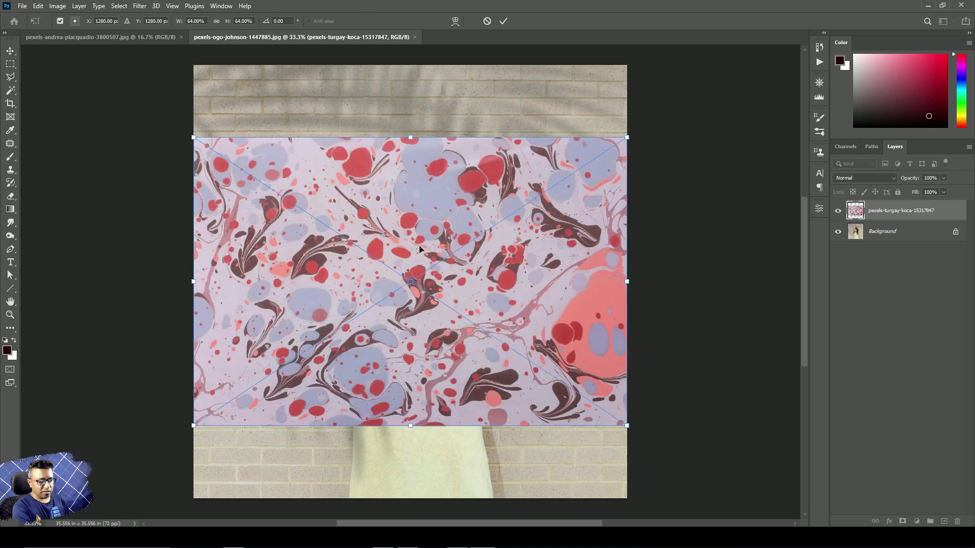
pyautogui.press('Return')
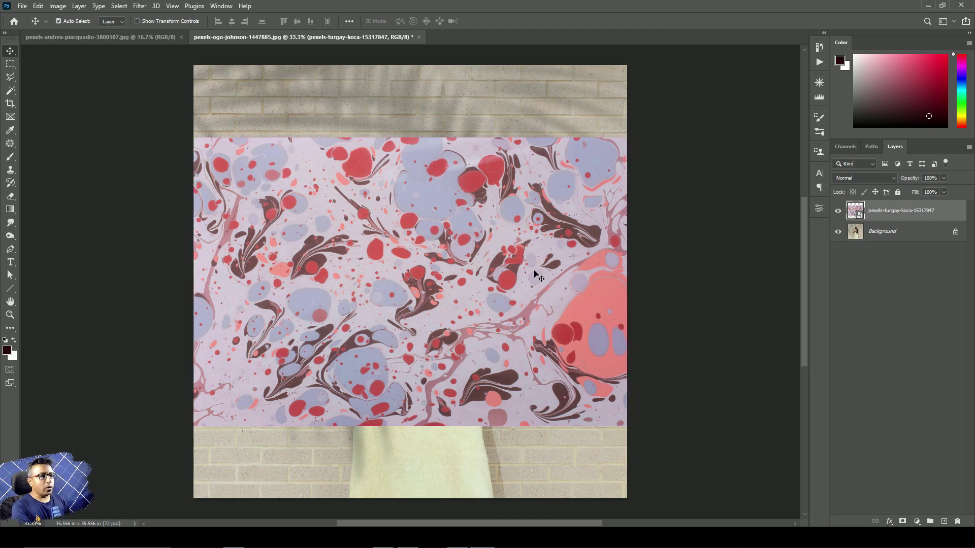
pyautogui.hotkey('ctrl', 't')
pyautogui.moveTo(627, 137); pyautogui.dragTo(729, 56)
pyautogui.press('Return')
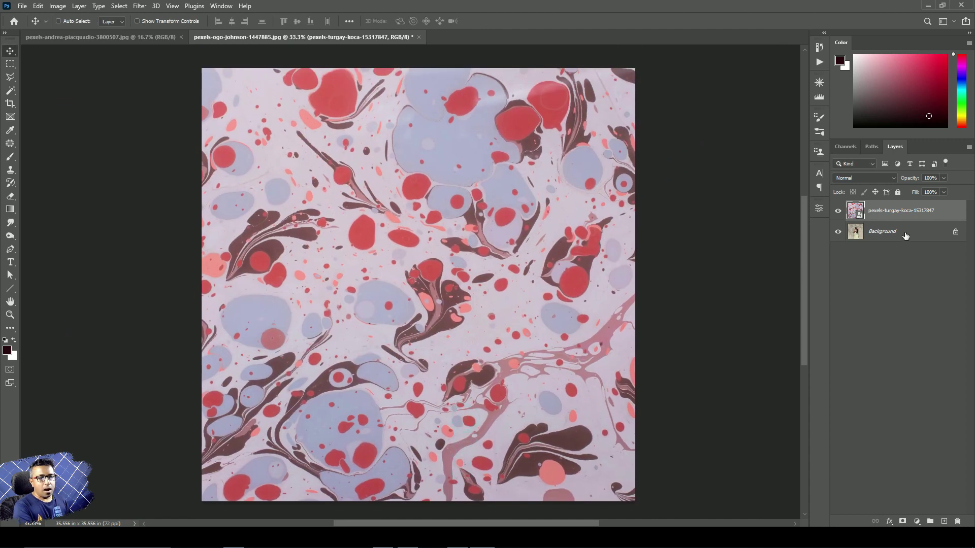
# Hide the marbled pattern layer and select the woman on the Background layer with Select Subject.
pyautogui.click(905, 232)
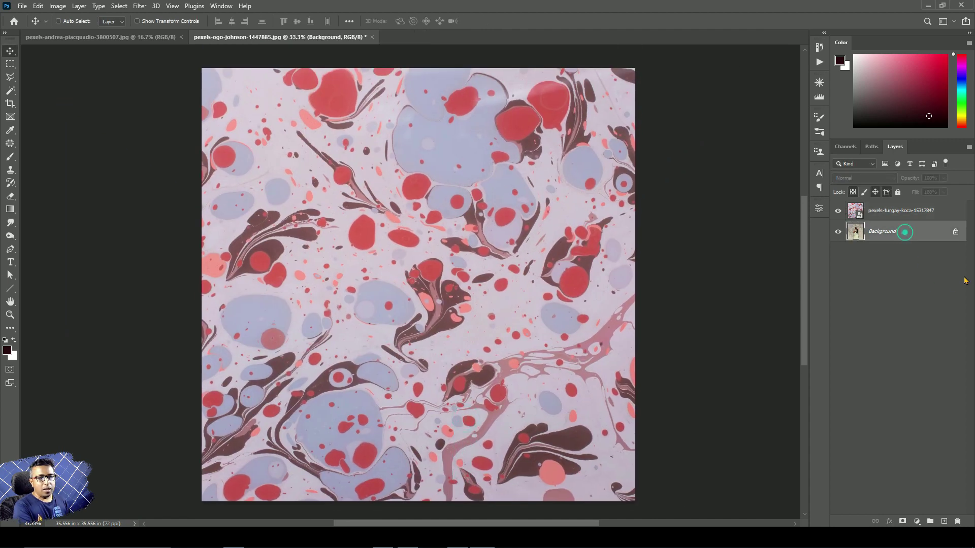
pyautogui.click(838, 211)
pyautogui.click(903, 236)
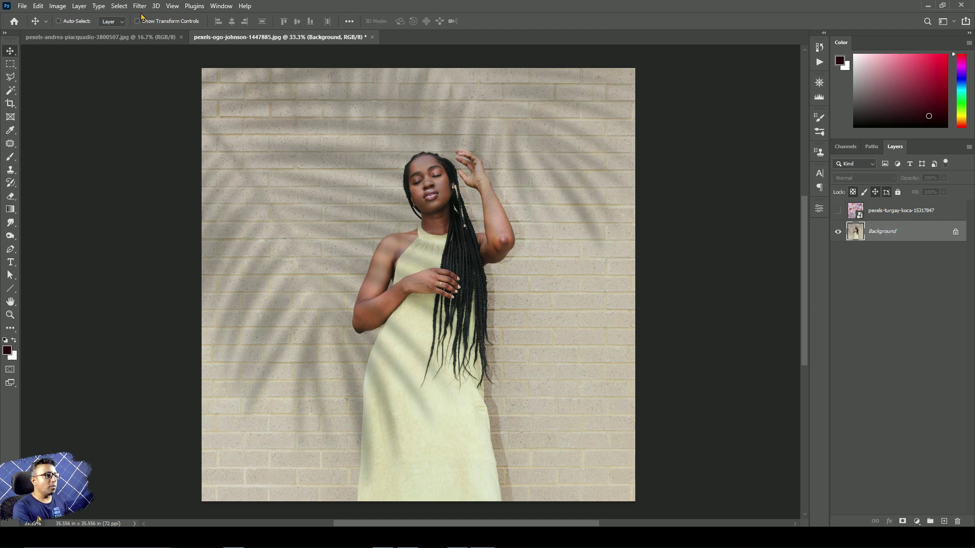
pyautogui.click(119, 7)
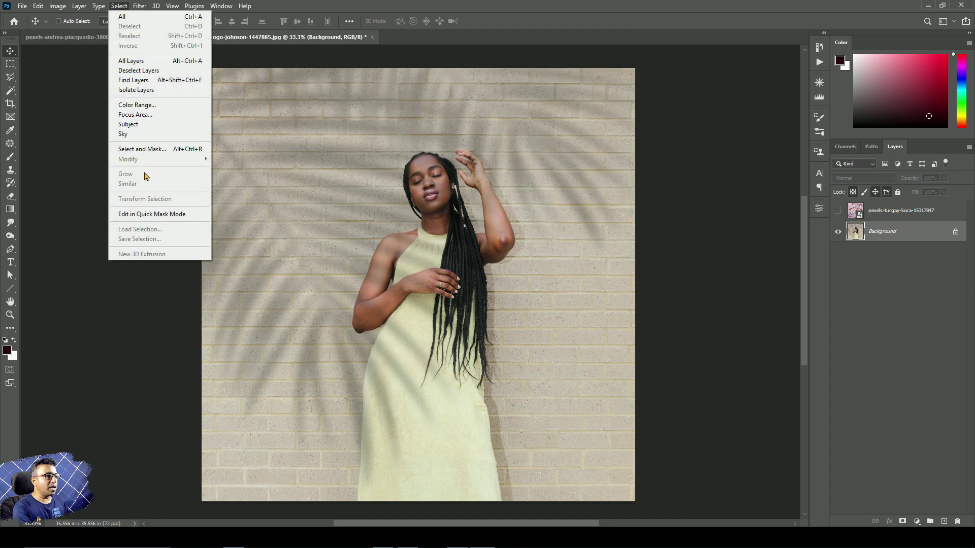
pyautogui.click(139, 126)
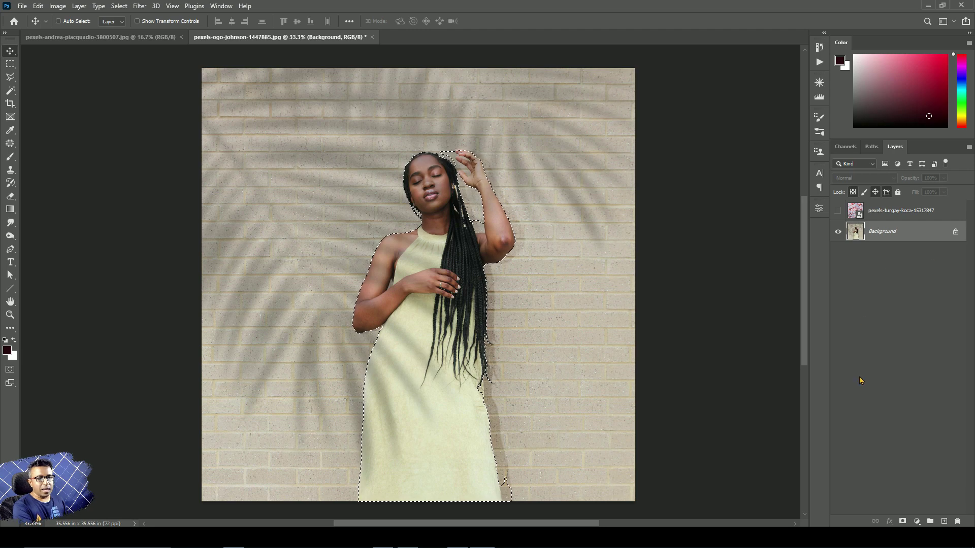
# Mask the Background layer with the subject selection, and undo the mask to restore the selection.
pyautogui.click(902, 522)
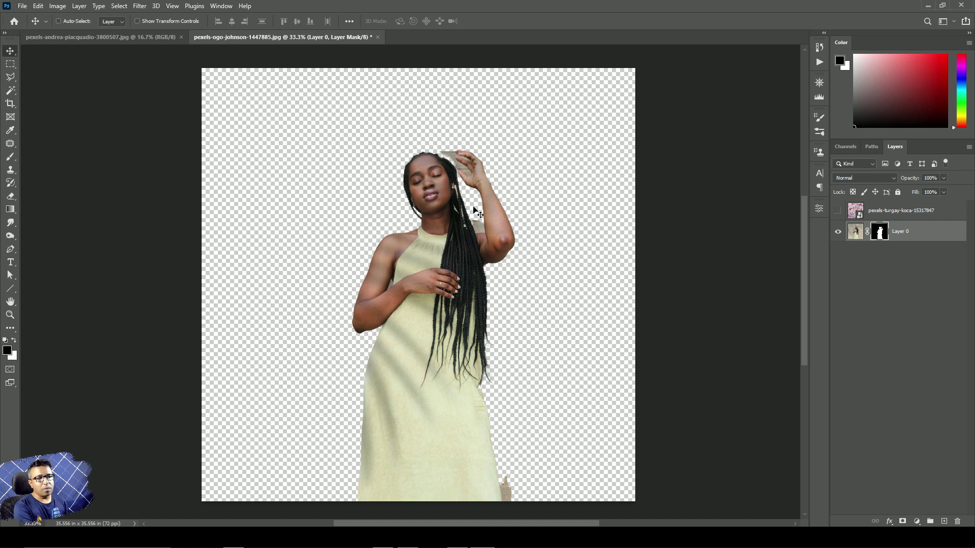
pyautogui.hotkey('ctrl', 'z')
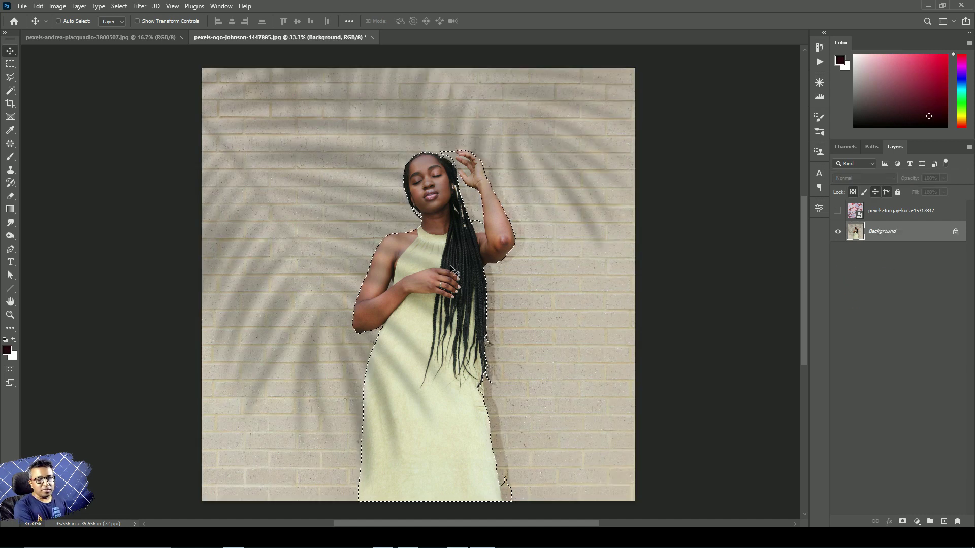
# Show the marbled pattern layer, mask it with the subject selection, and invert the mask so the pattern fills the area behind the woman.
pyautogui.click(837, 212)
pyautogui.click(886, 219)
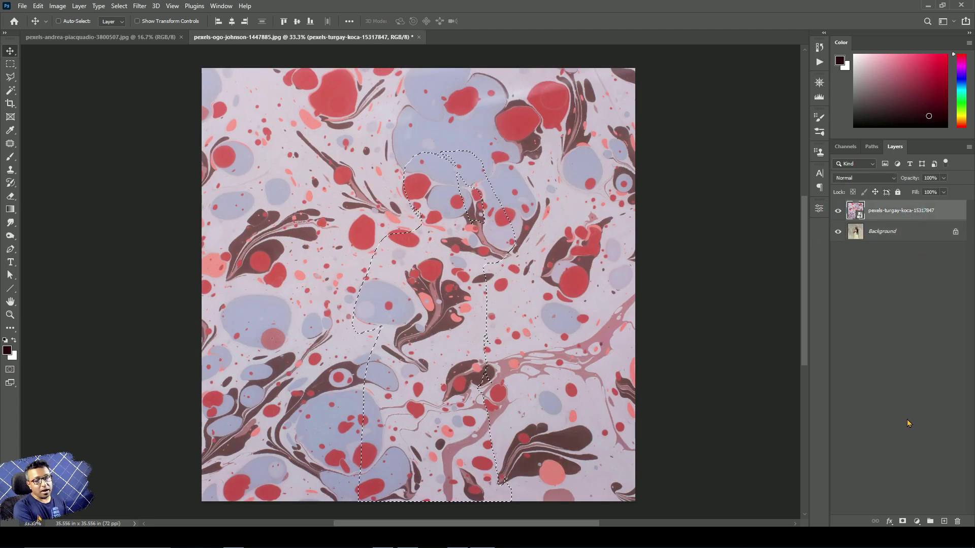
pyautogui.click(903, 521)
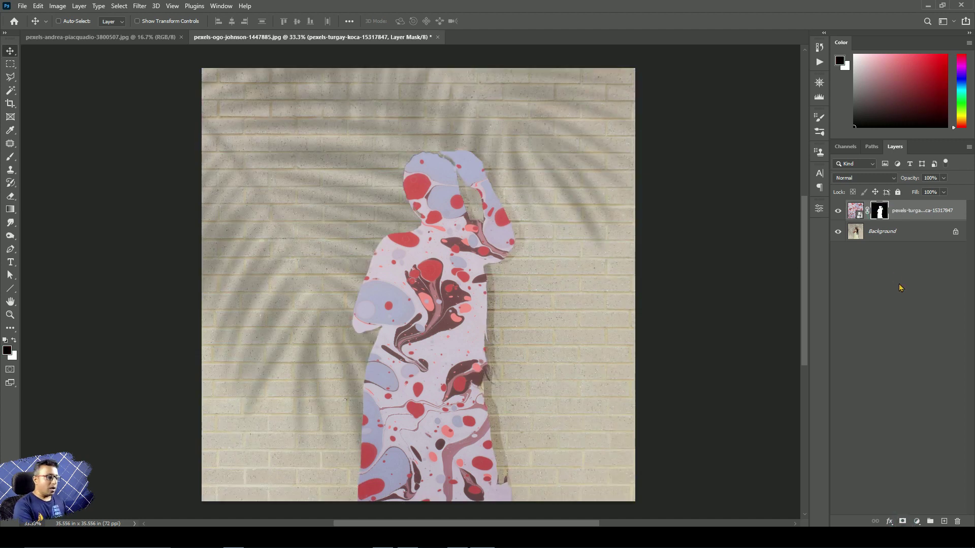
pyautogui.hotkey('ctrl', 'i')
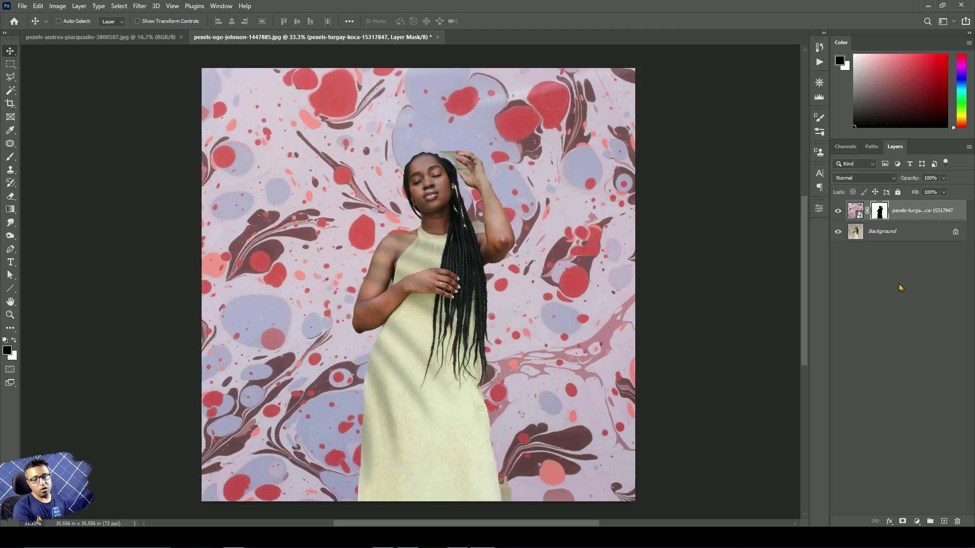
# Inspect the mask edges around the woman's raised hand, arm and braids.
pyautogui.scroll(3, 476, 211)
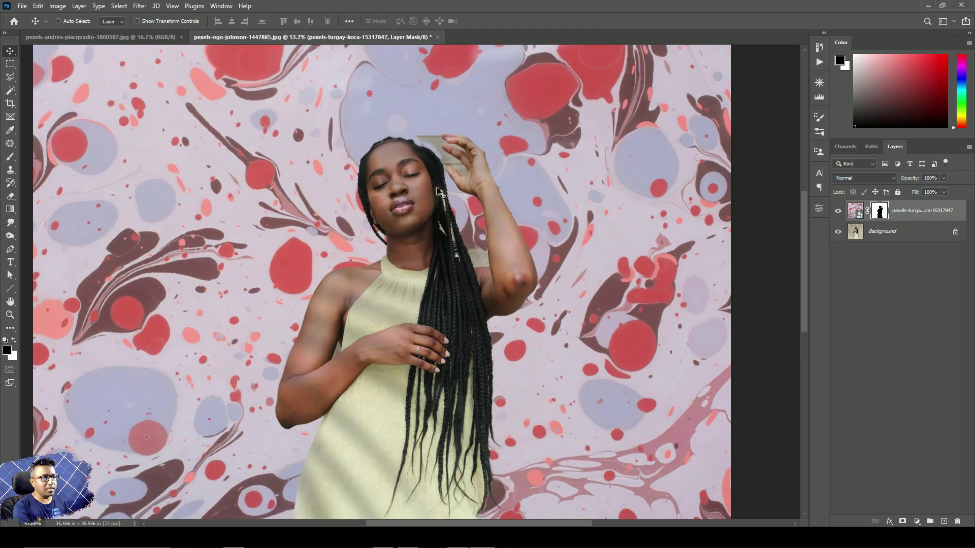
pyautogui.scroll(4, 439, 193)
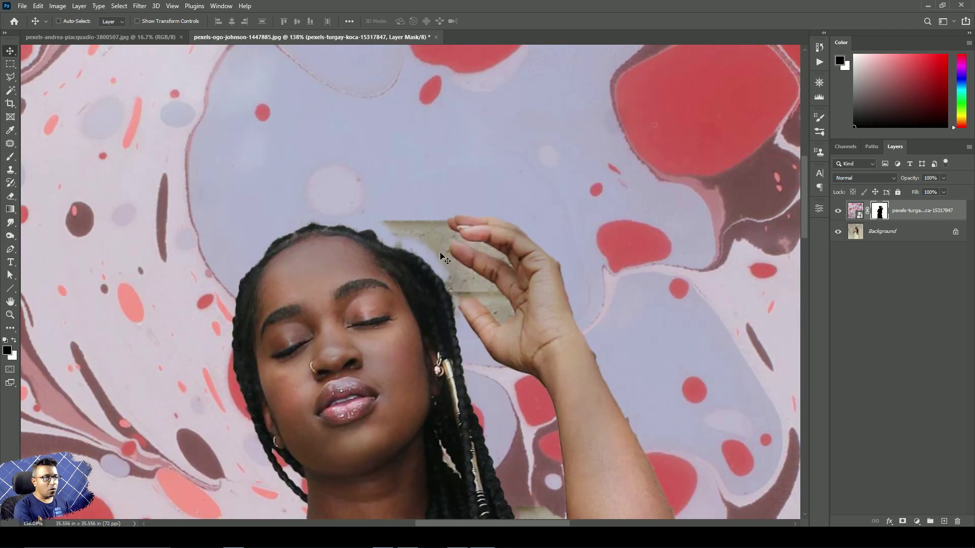
pyautogui.moveTo(482, 302); pyautogui.dragTo(428, 193)
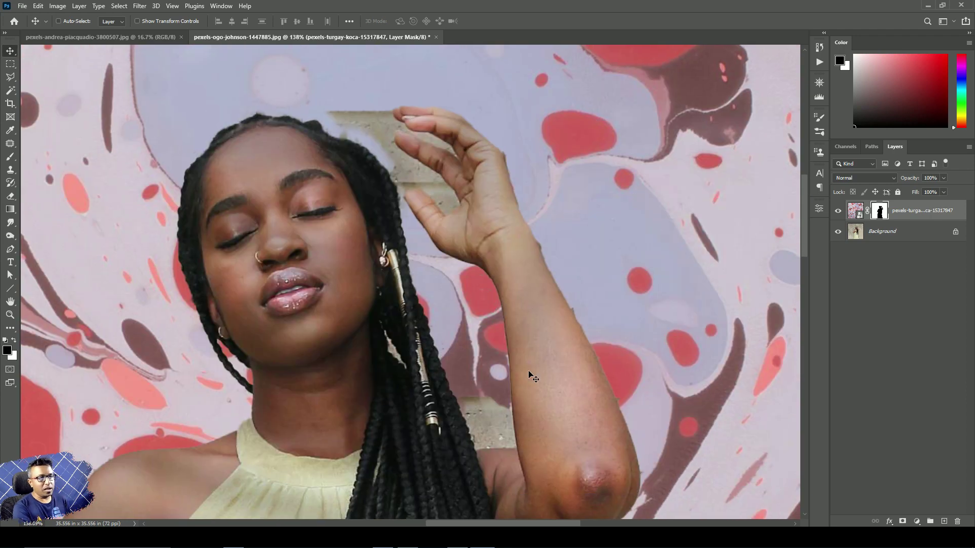
pyautogui.scroll(-10, 528, 375)
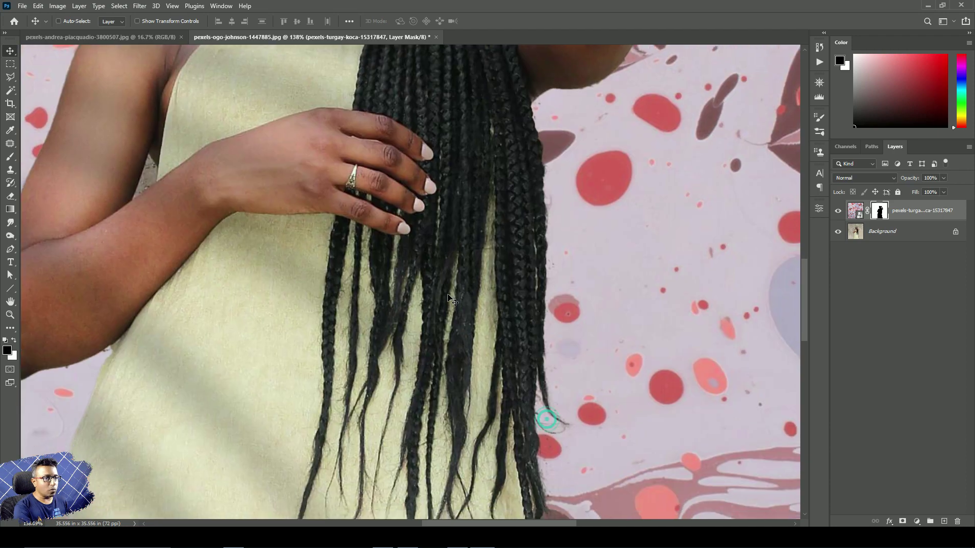
pyautogui.scroll(-8, 449, 298)
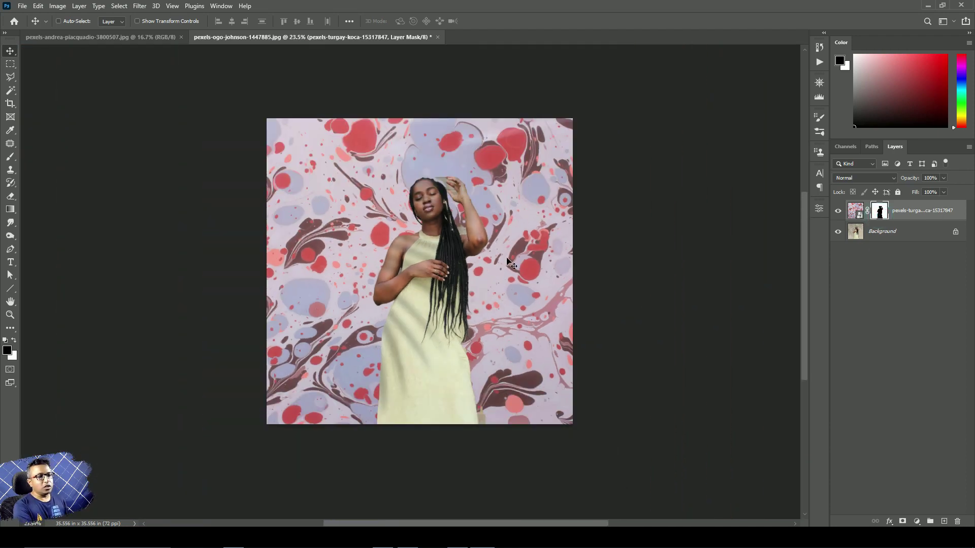
# Add a new layer above the marbled pattern and paint a thick dark vertical stroke beside the woman with a 200 px brush.
pyautogui.click(942, 522)
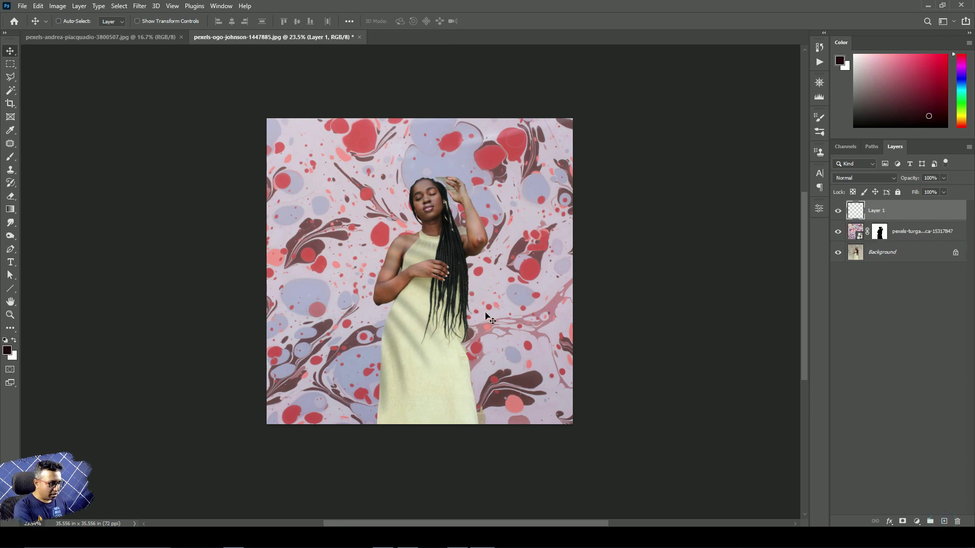
pyautogui.press('b')
pyautogui.scroll(2, 395, 250)
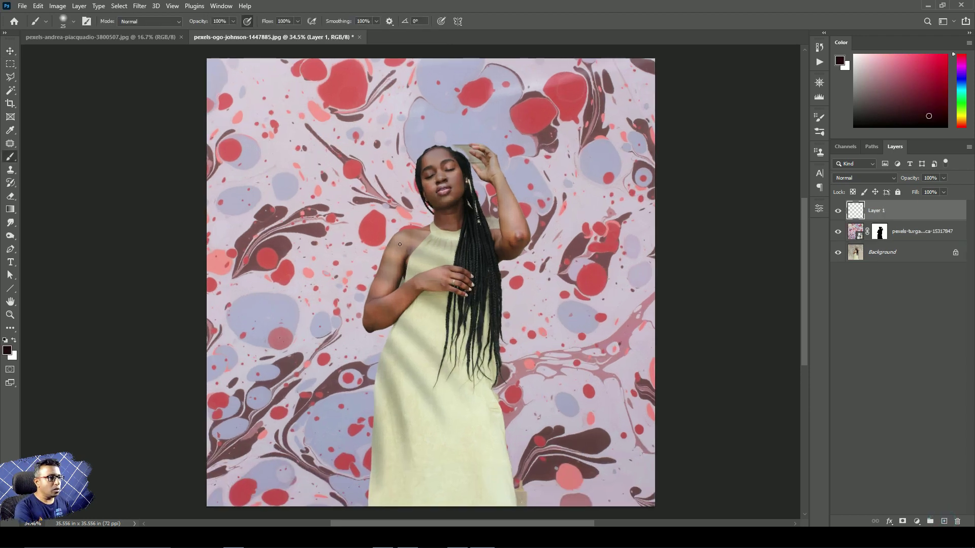
pyautogui.press(']')
pyautogui.press(']')
pyautogui.press(']')
pyautogui.press(']')
pyautogui.press(']')
pyautogui.press(']')
pyautogui.press(']')
pyautogui.press(']')
pyautogui.press(']')
pyautogui.press(']')
pyautogui.press(']')
pyautogui.press(']')
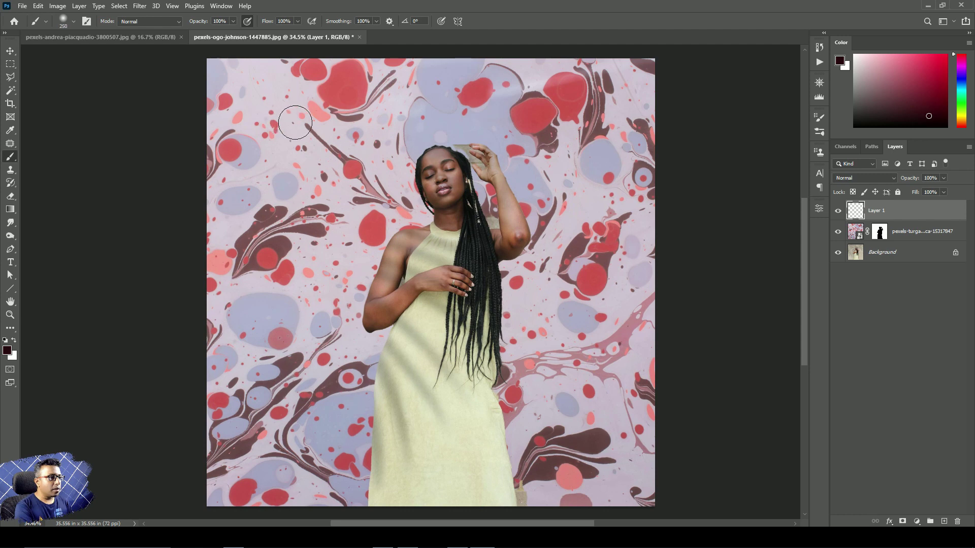
pyautogui.moveTo(295, 113); pyautogui.dragTo(292, 185)
pyautogui.moveTo(290, 322); pyautogui.dragTo(291, 324)
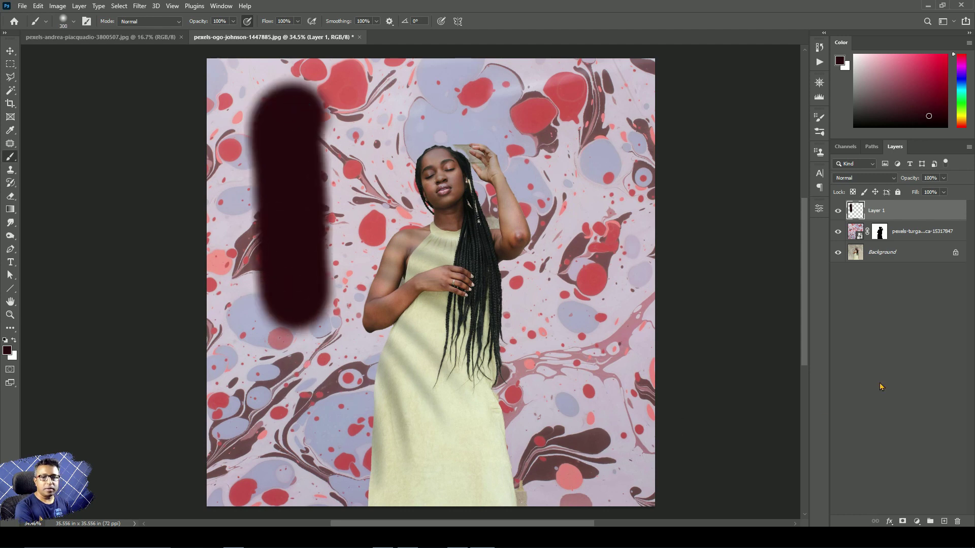
# Erase the upper end and outer side of the dark stroke with a 250 px eraser.
pyautogui.click(21, 200)
pyautogui.press(']')
pyautogui.press(']')
pyautogui.press(']')
pyautogui.press(']')
pyautogui.press(']')
pyautogui.press(']')
pyautogui.press(']')
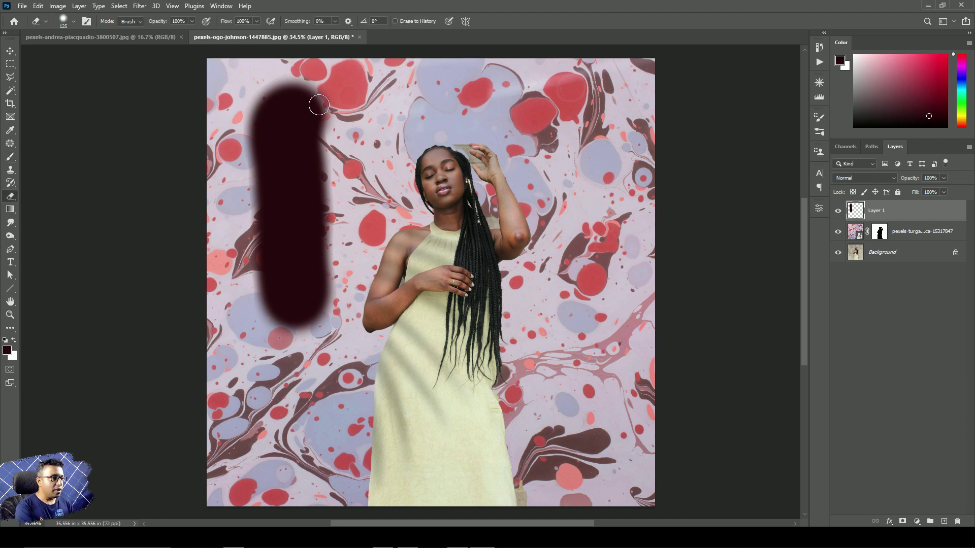
pyautogui.press(']')
pyautogui.moveTo(319, 101)
pyautogui.mouseDown()
pyautogui.moveTo(270, 111)
pyautogui.moveTo(304, 129)
pyautogui.moveTo(261, 179)
pyautogui.moveTo(276, 291)
pyautogui.moveTo(272, 312)
pyautogui.mouseUp()
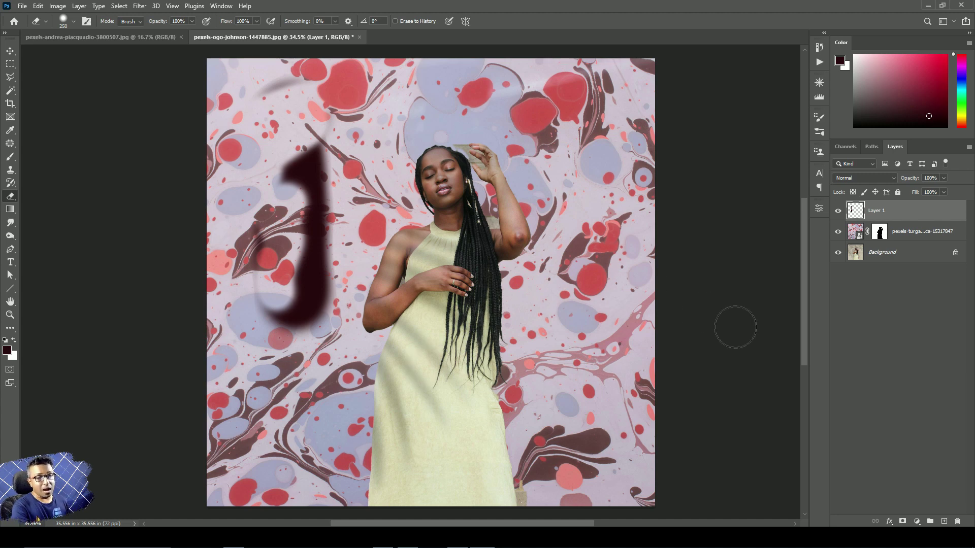
# Delete the layer holding the partly erased dark stroke.
pyautogui.click(856, 231)
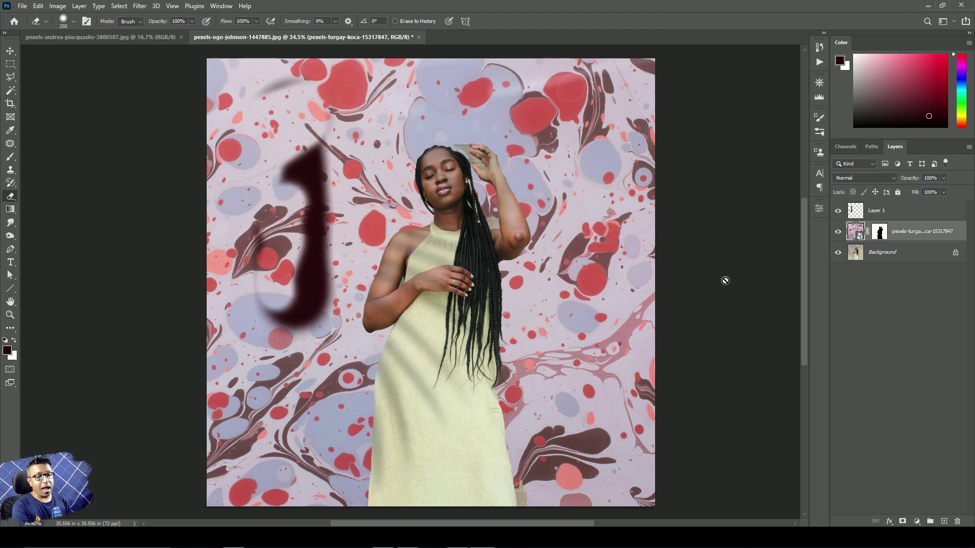
pyautogui.click(902, 211)
pyautogui.moveTo(929, 209)
pyautogui.mouseDown()
pyautogui.moveTo(931, 475)
pyautogui.moveTo(957, 521)
pyautogui.mouseUp()
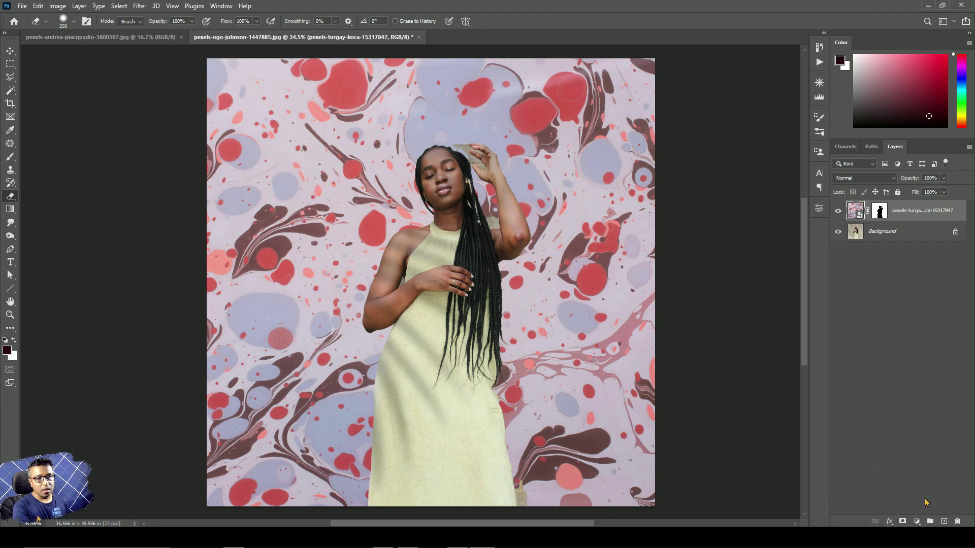
# Target the marbled pattern layer's mask and compare the image with that layer hidden and shown.
pyautogui.click(880, 211)
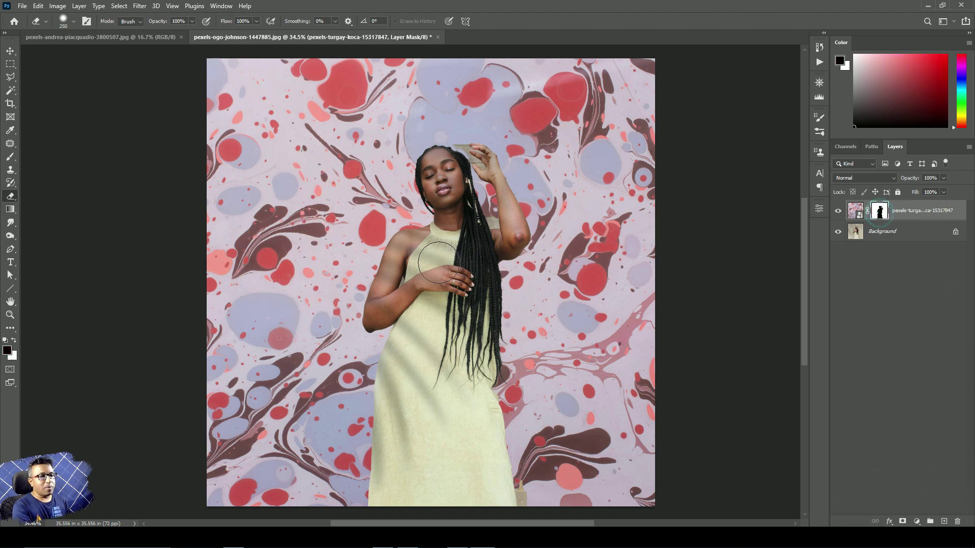
pyautogui.moveTo(514, 368); pyautogui.dragTo(504, 346)
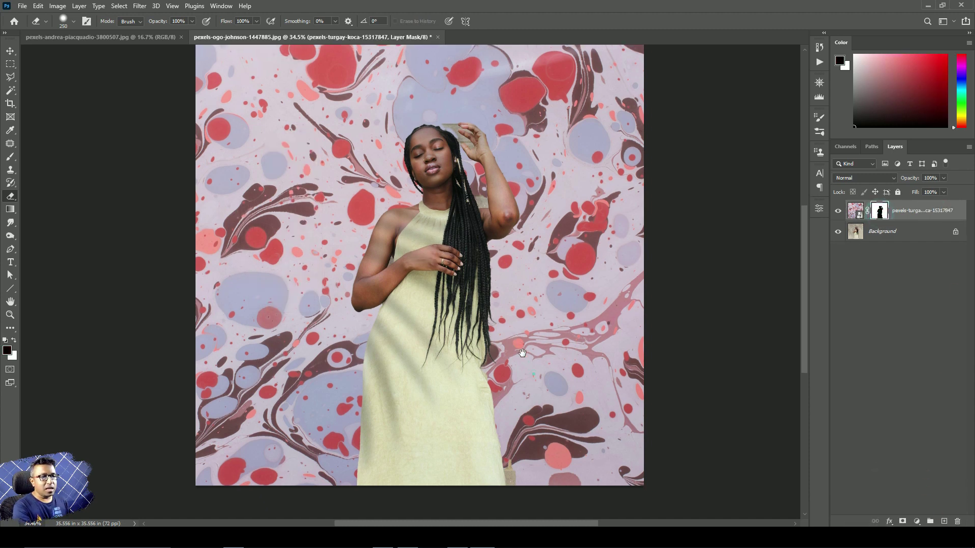
pyautogui.click(838, 211)
pyautogui.click(839, 211)
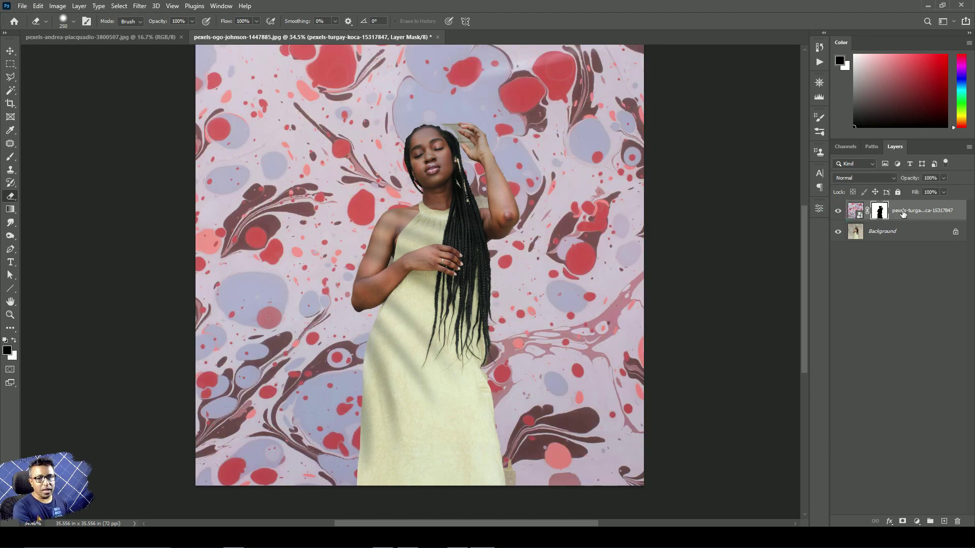
# Set the marbled pattern layer's Blend If black points to 39 for This Layer and a split 66 / 255 for Underlying Layer.
pyautogui.doubleClick(930, 212)
pyautogui.press('Escape')
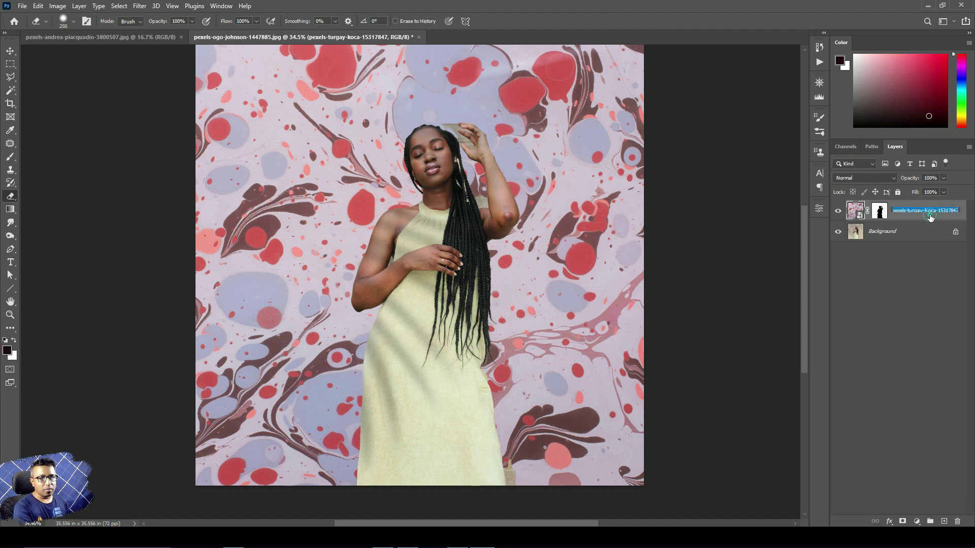
pyautogui.click(962, 215)
pyautogui.doubleClick(962, 215)
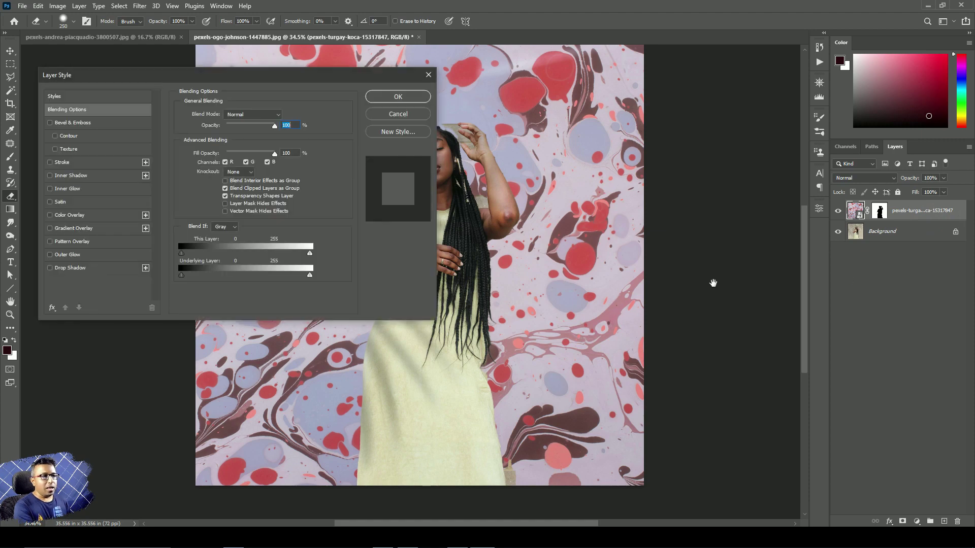
pyautogui.moveTo(156, 76); pyautogui.dragTo(486, 93)
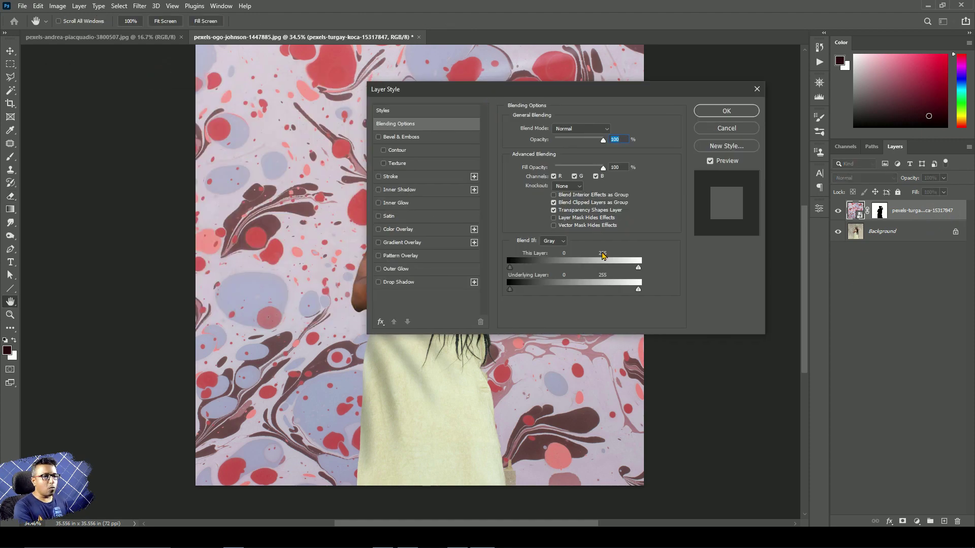
pyautogui.moveTo(549, 95); pyautogui.dragTo(680, 85)
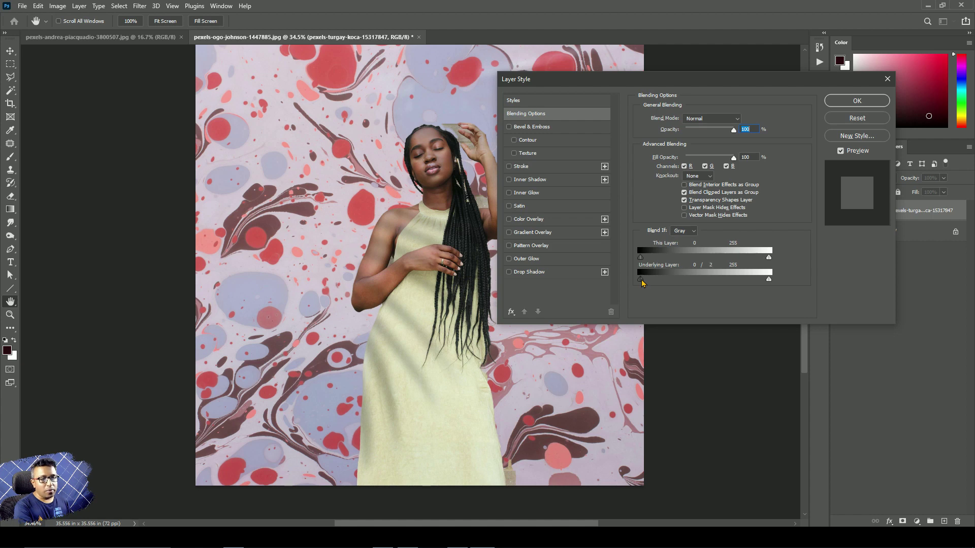
pyautogui.moveTo(641, 282); pyautogui.dragTo(788, 288)
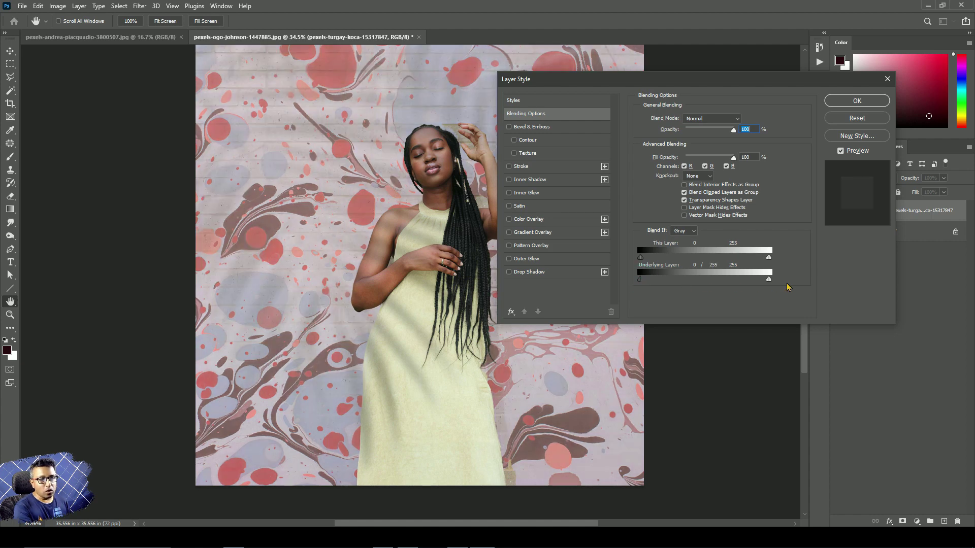
pyautogui.moveTo(639, 283); pyautogui.dragTo(658, 261)
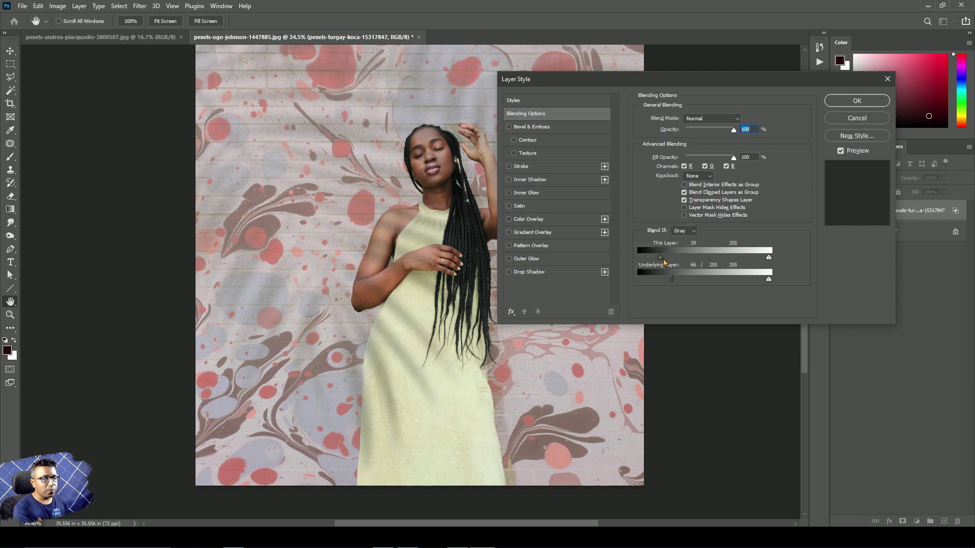
pyautogui.click(856, 101)
pyautogui.press('e')
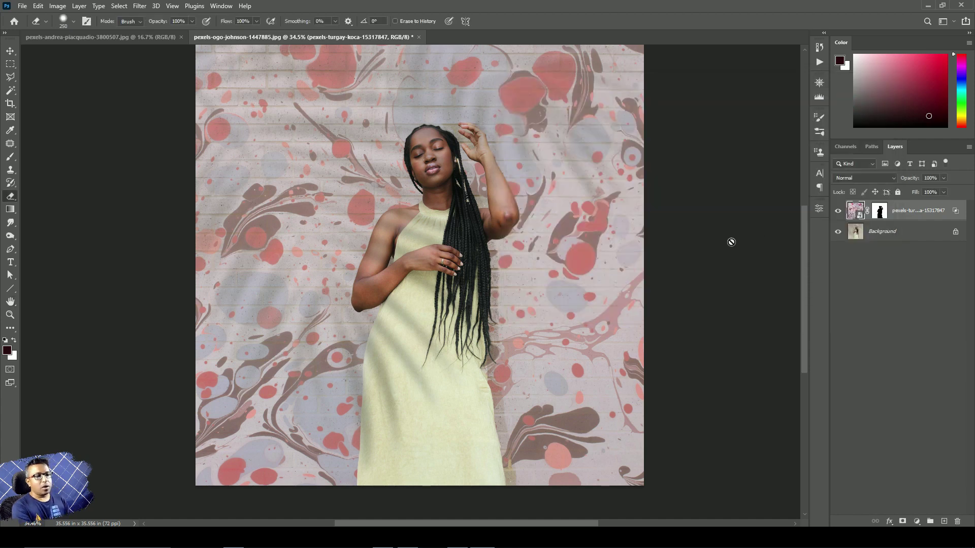
# Set the marbled pattern layer's blend mode to Multiply and compare the image with the layer hidden and shown.
pyautogui.click(873, 179)
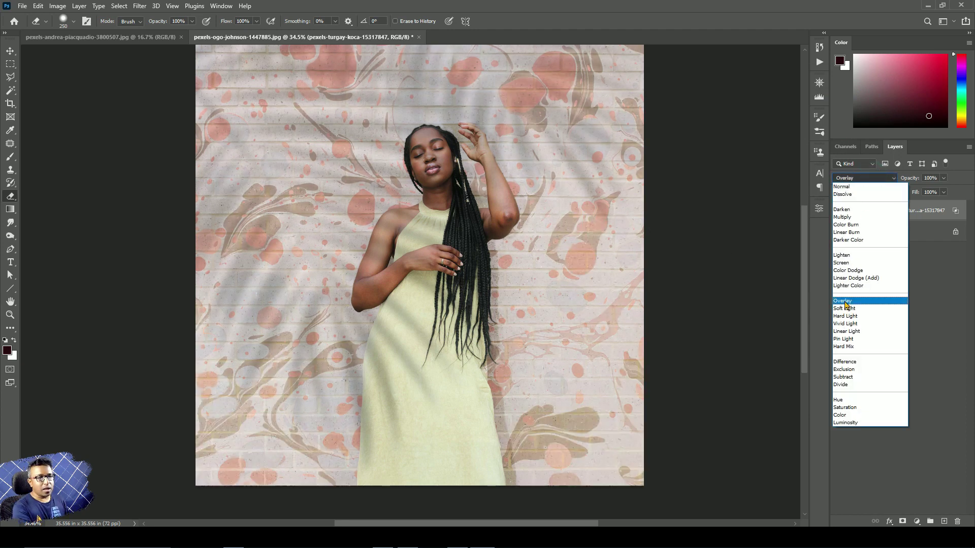
pyautogui.click(851, 217)
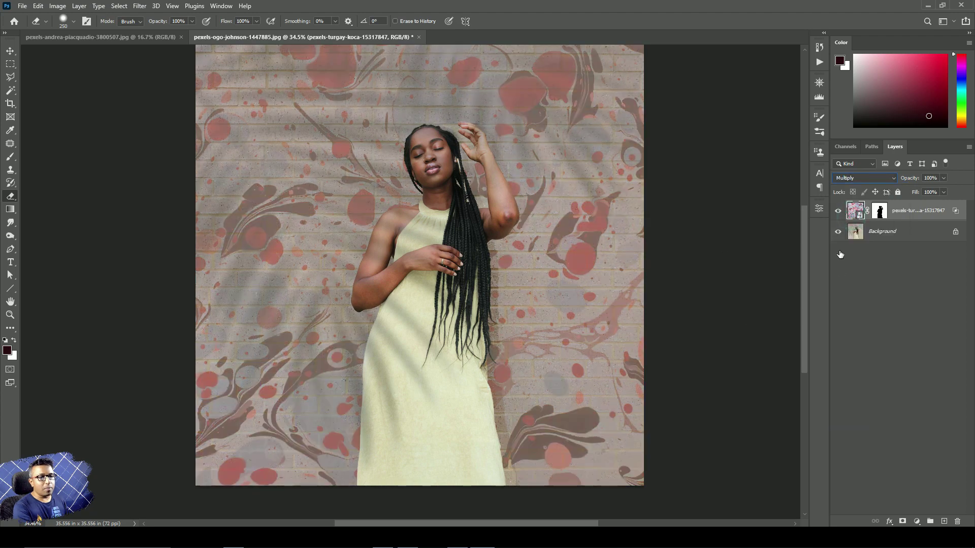
pyautogui.click(838, 211)
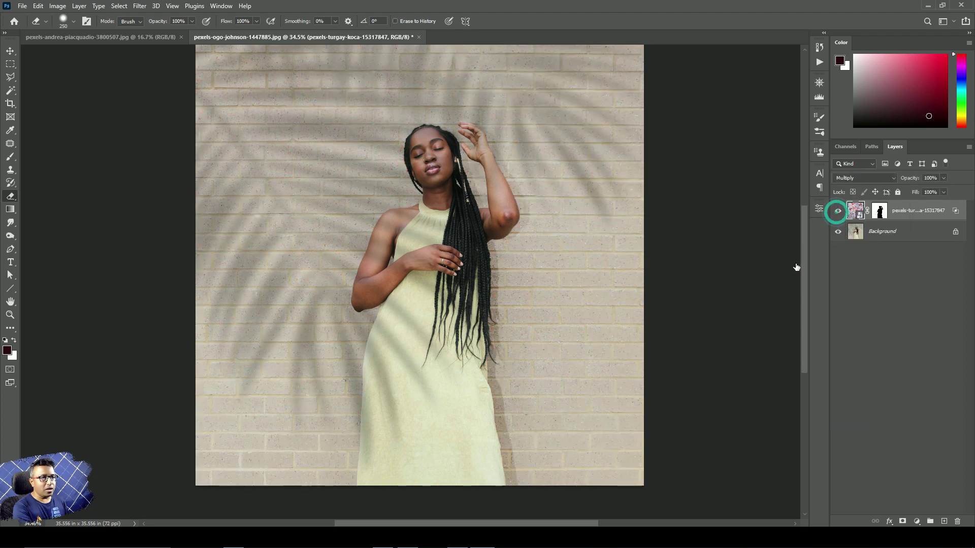
pyautogui.click(838, 211)
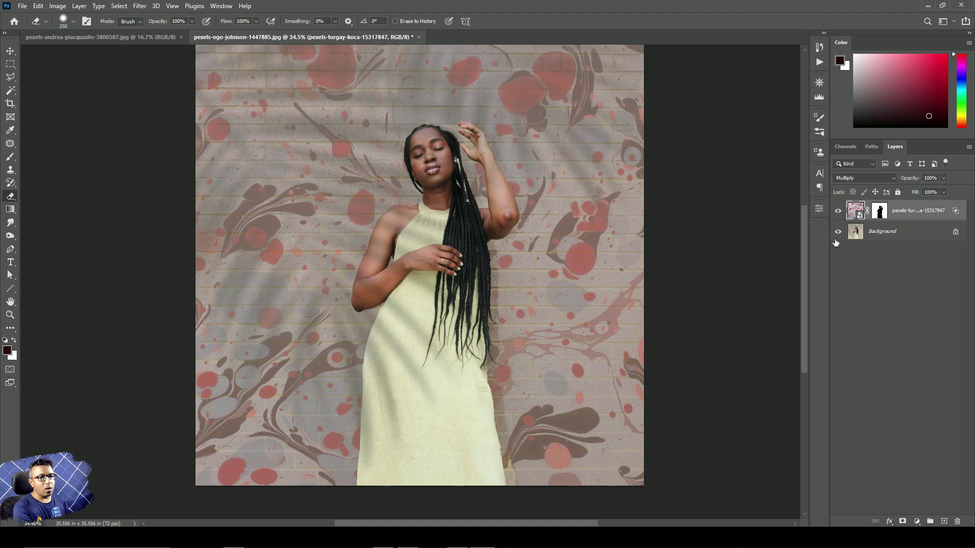
pyautogui.click(838, 210)
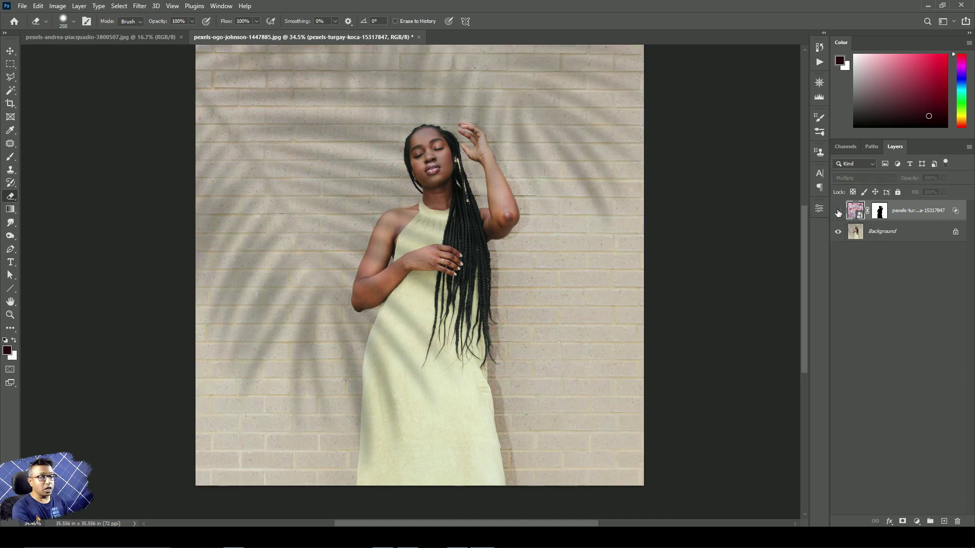
pyautogui.click(838, 211)
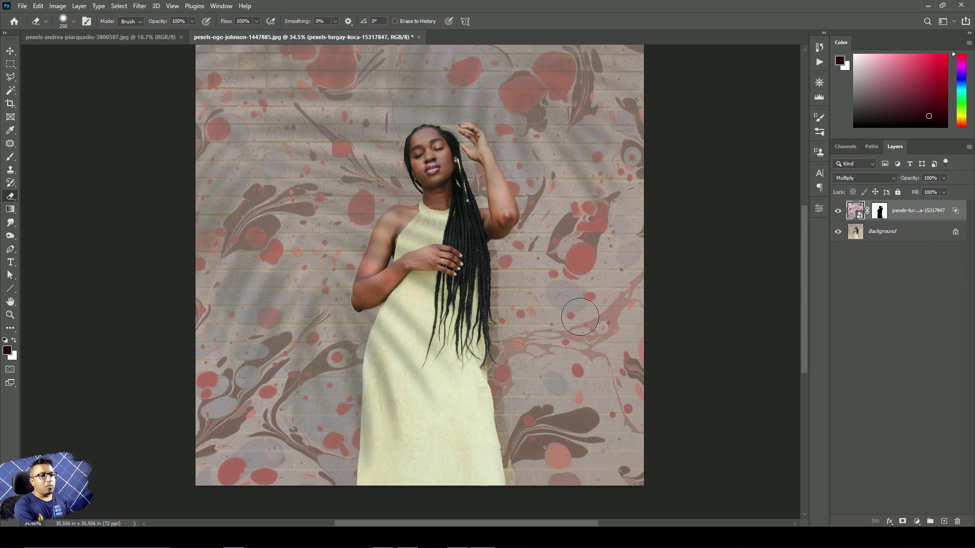
# Try to enlarge the marbled pattern layer to about 116% and shift it sideways with its mask still linked.
pyautogui.scroll(-1, 571, 317)
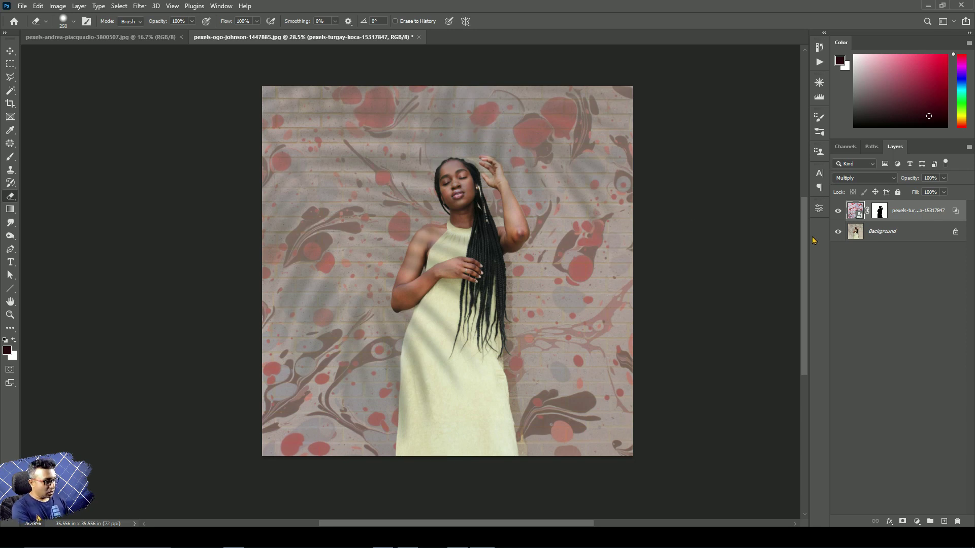
pyautogui.hotkey('ctrl', 't')
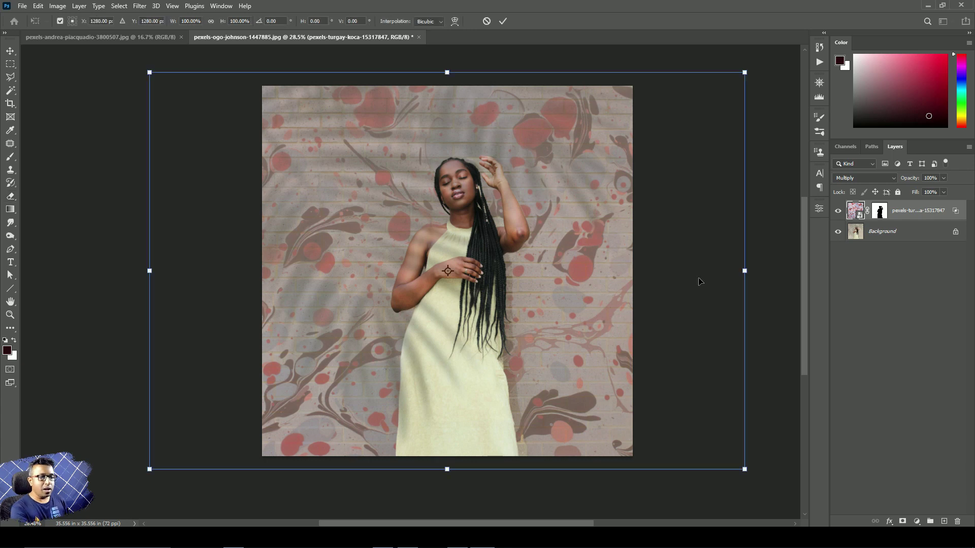
pyautogui.scroll(-2, 692, 353)
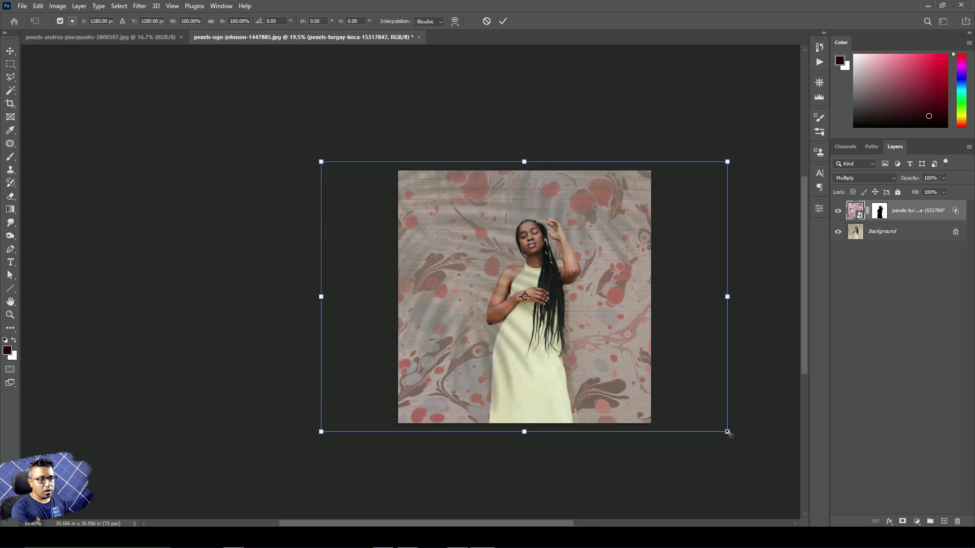
pyautogui.moveTo(729, 432); pyautogui.dragTo(760, 458)
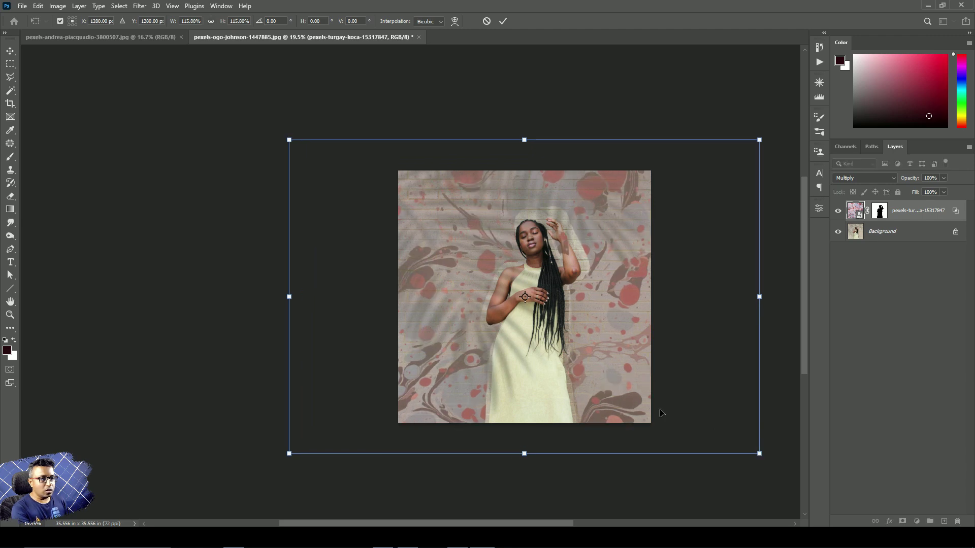
pyautogui.moveTo(594, 336); pyautogui.dragTo(666, 367)
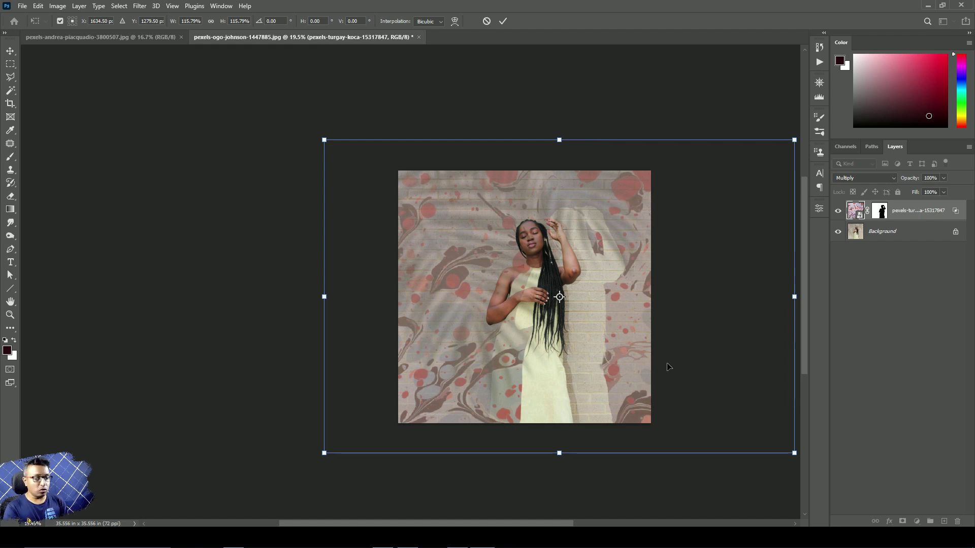
pyautogui.press('Return')
pyautogui.press('e')
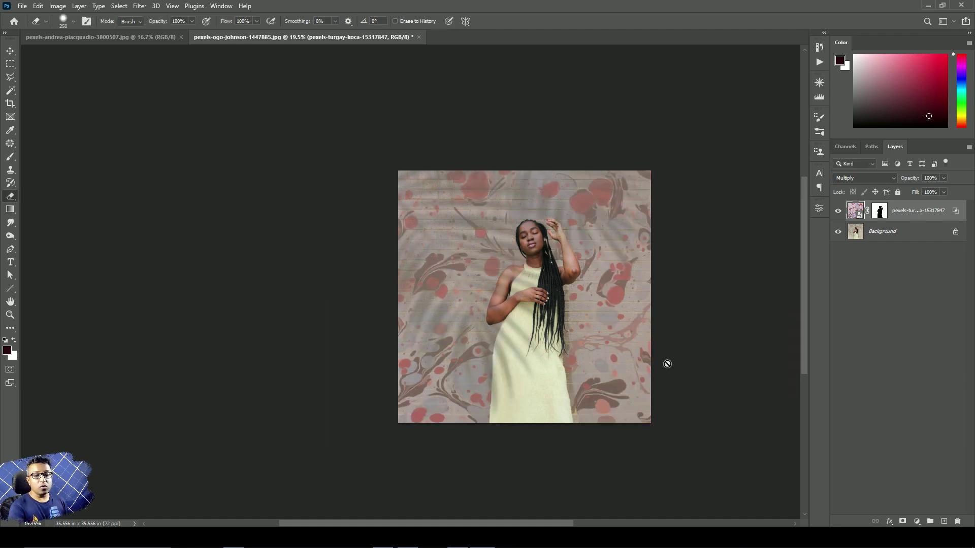
# Unlink the marbled pattern layer's mask, and transform the pattern alone by scaling it to about 120% and shifting it left.
pyautogui.click(867, 212)
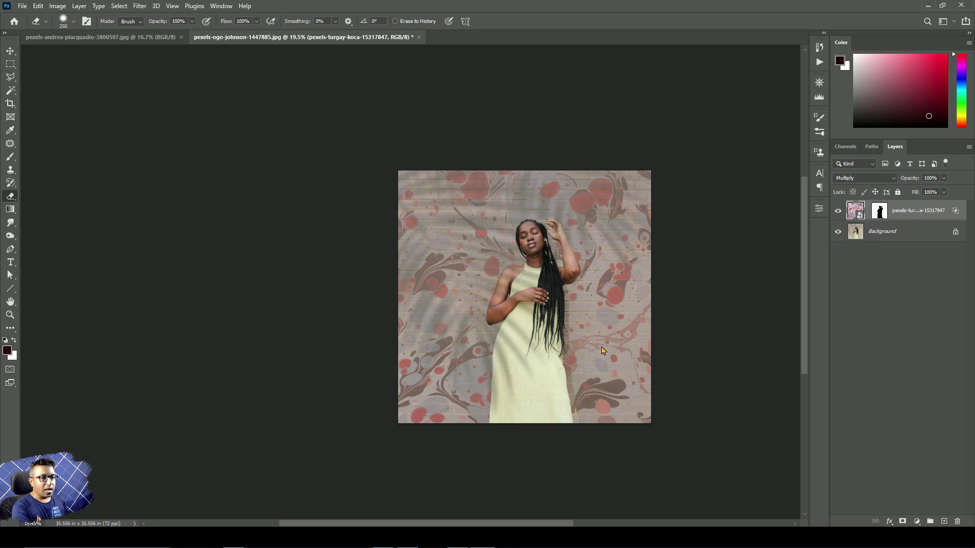
pyautogui.hotkey('ctrl', 't')
pyautogui.moveTo(622, 311); pyautogui.dragTo(544, 311)
pyautogui.moveTo(470, 290); pyautogui.dragTo(560, 308)
pyautogui.moveTo(285, 161); pyautogui.dragTo(251, 127)
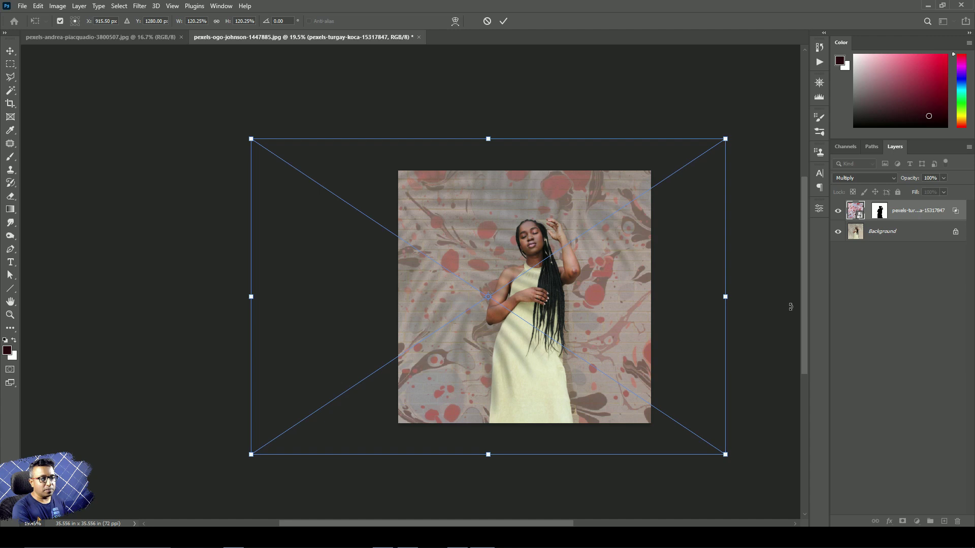
pyautogui.press('Return')
pyautogui.press('e')
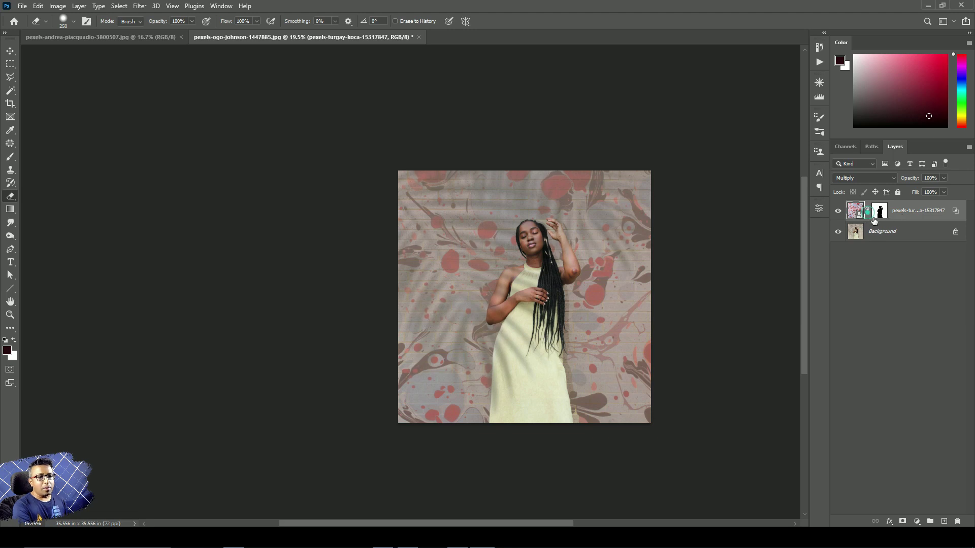
# Copy the marbled pattern layer with its mask into the open document showing the woman in the pink T-shirt.
pyautogui.press('v')
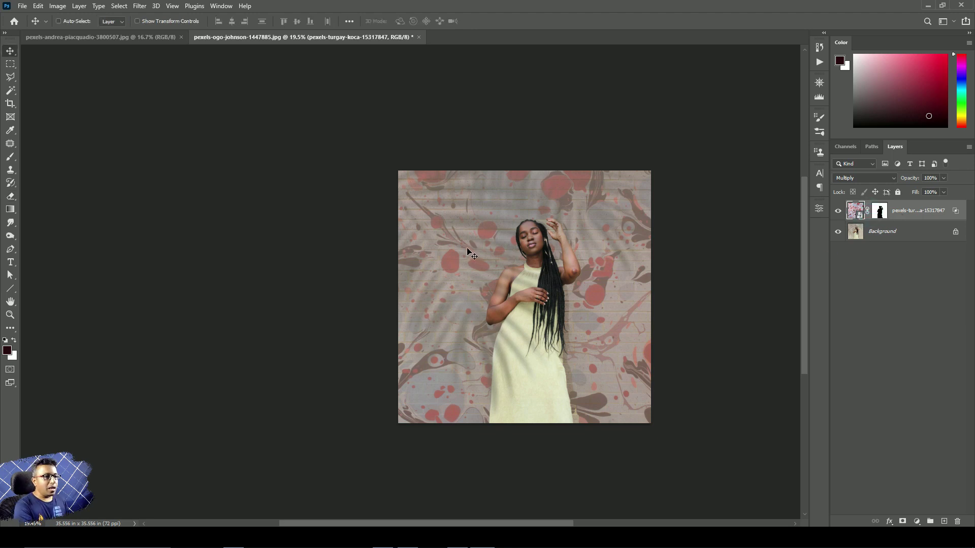
pyautogui.moveTo(472, 254); pyautogui.dragTo(358, 184)
pyautogui.moveTo(429, 227); pyautogui.dragTo(428, 228)
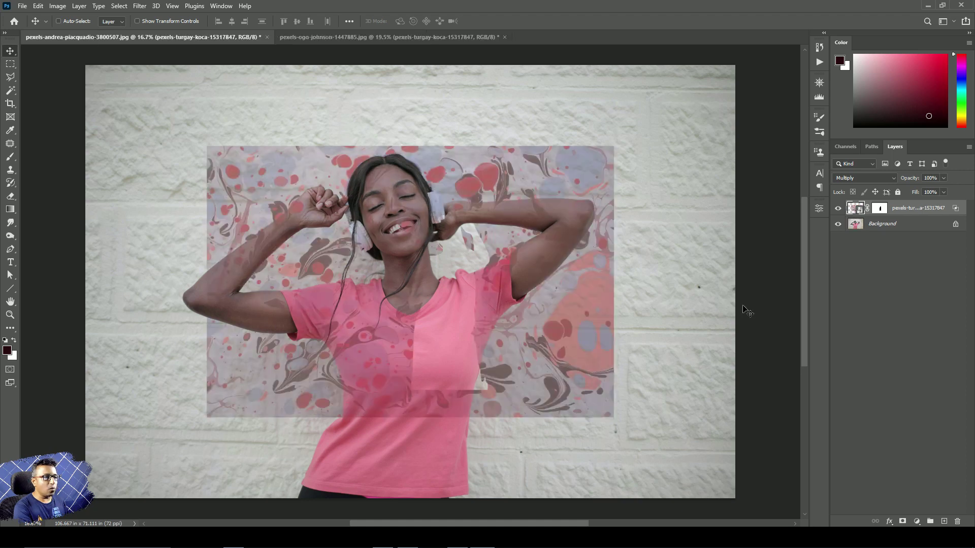
# Delete the layer mask from the marbled pattern layer.
pyautogui.scroll(-2, 332, 317)
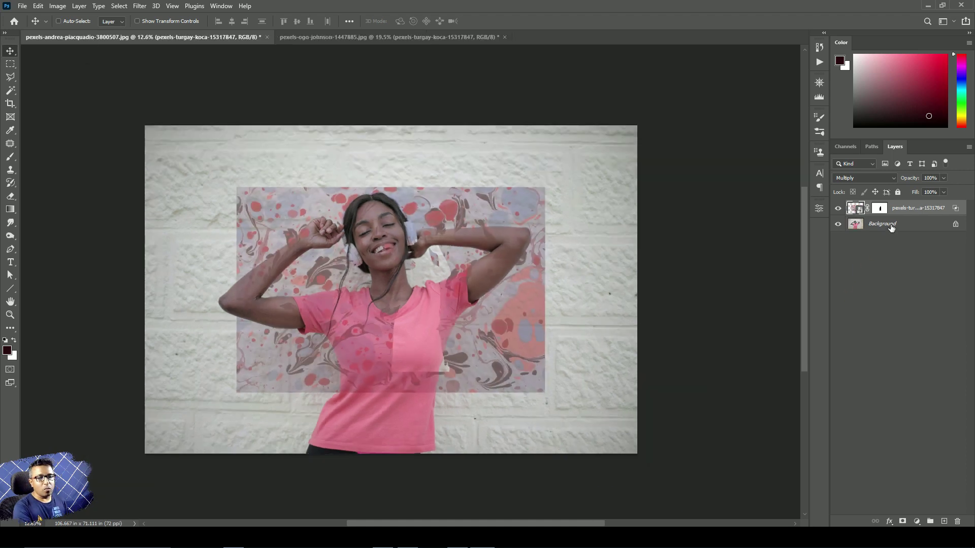
pyautogui.click(881, 211)
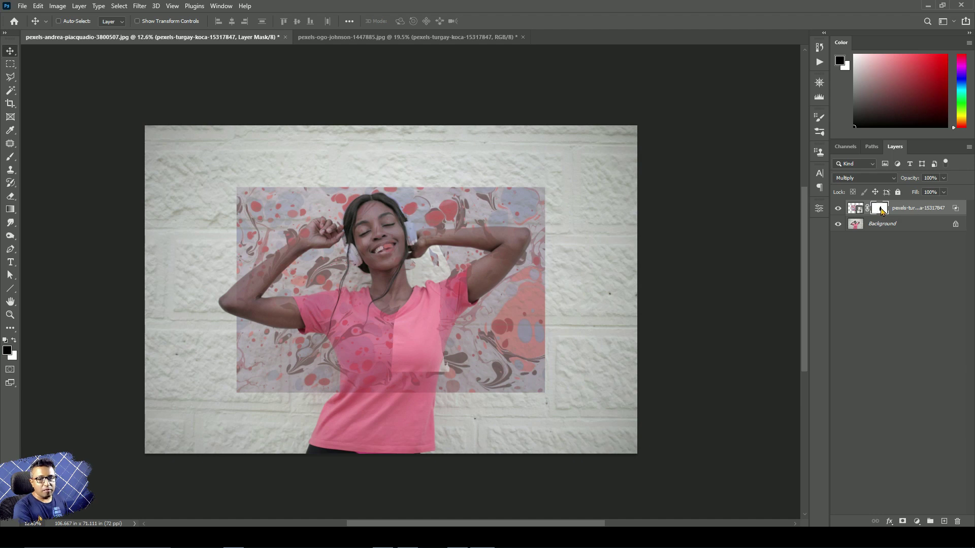
pyautogui.rightClick(881, 211)
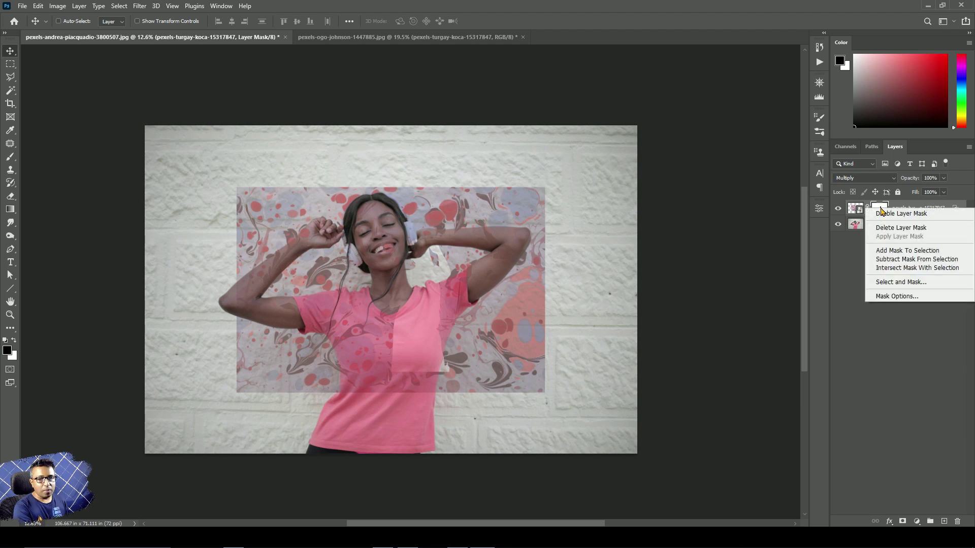
pyautogui.click(897, 228)
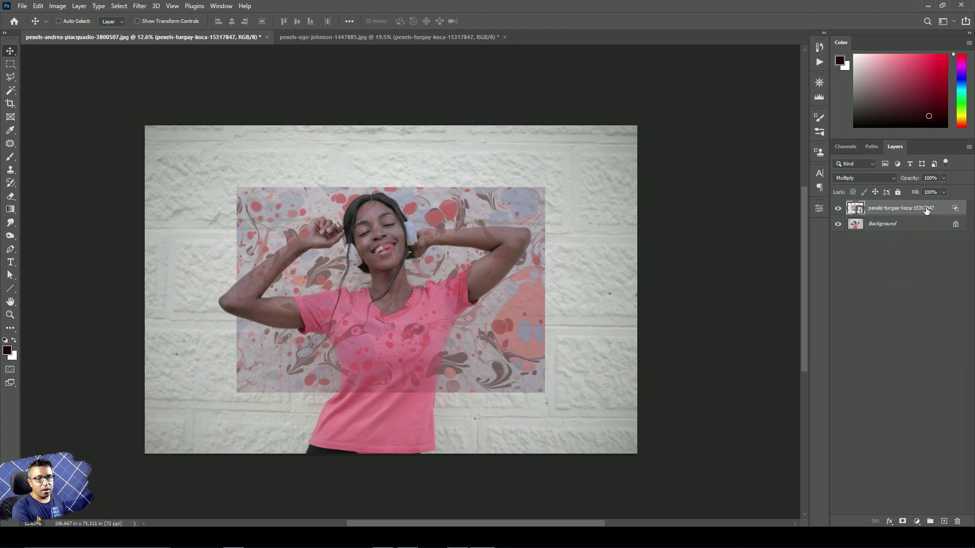
# Reset the pattern layer's Blend If range for the underlying layer to 0 and 255.
pyautogui.doubleClick(957, 211)
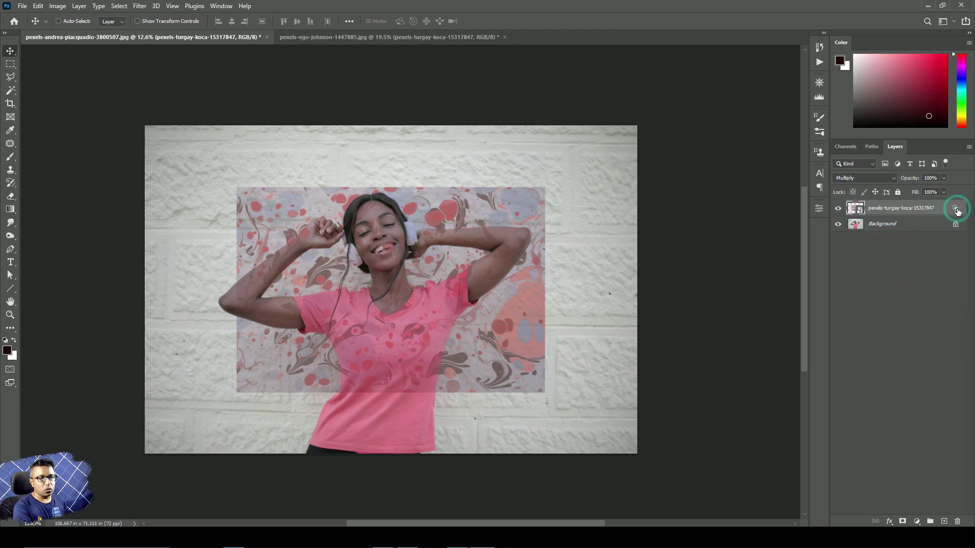
pyautogui.moveTo(660, 257); pyautogui.dragTo(626, 257)
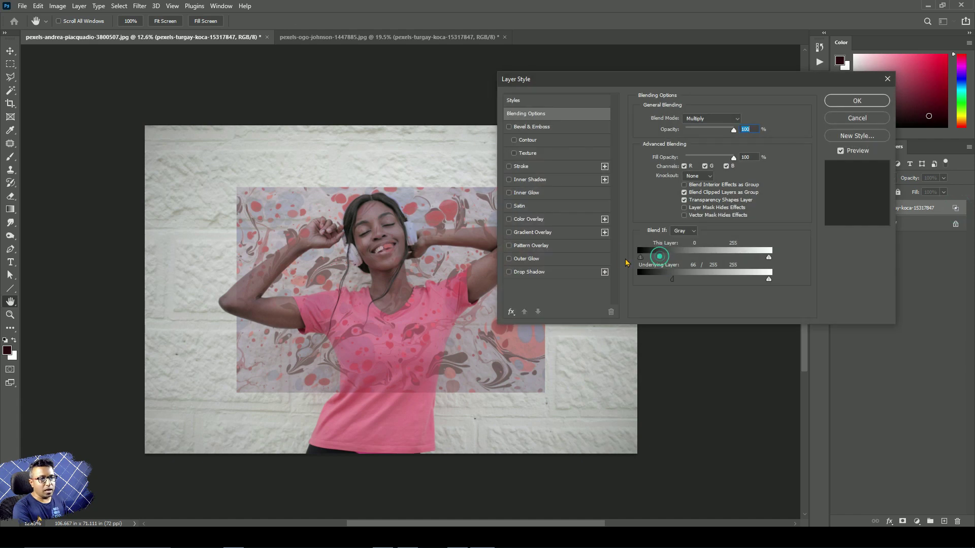
pyautogui.moveTo(672, 279); pyautogui.dragTo(625, 283)
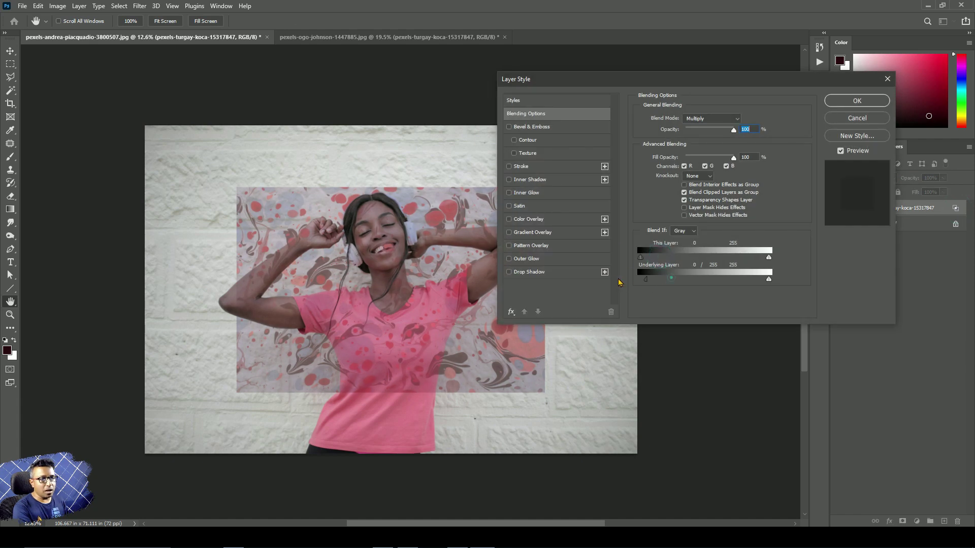
pyautogui.moveTo(768, 279); pyautogui.dragTo(798, 283)
pyautogui.click(769, 279)
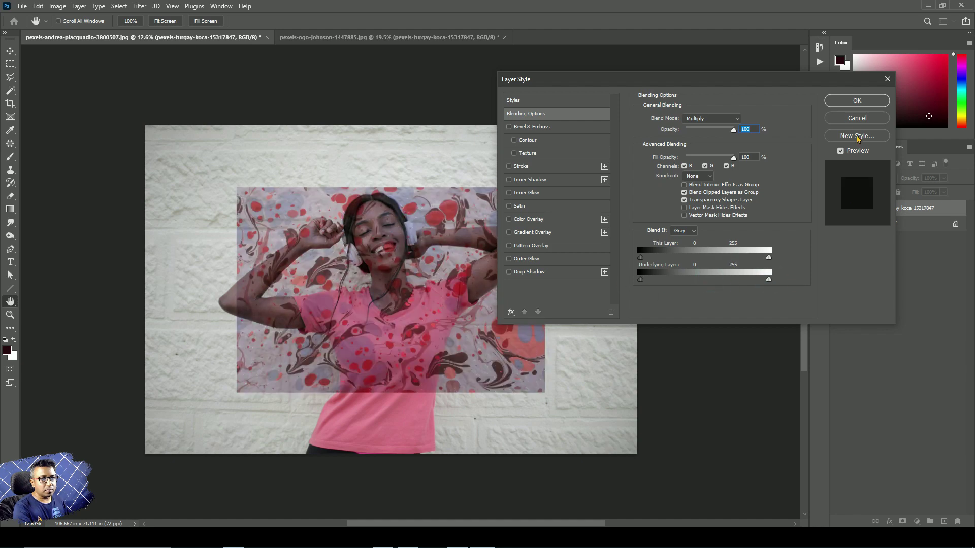
pyautogui.click(857, 104)
# Set the pattern layer's blend mode to Normal and toggle its visibility off and on.
pyautogui.click(863, 177)
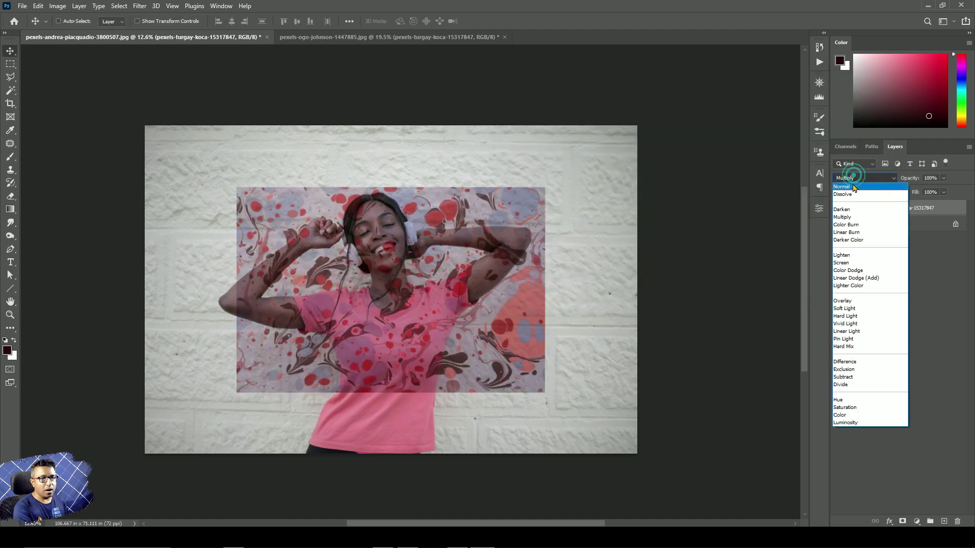
pyautogui.click(847, 175)
pyautogui.click(838, 208)
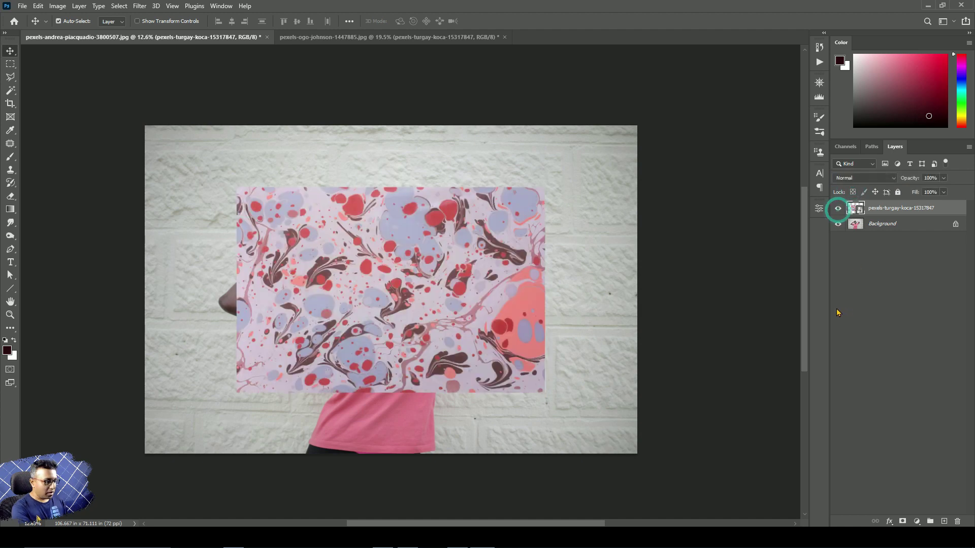
pyautogui.click(837, 208)
# Scale the marbled pattern layer up to about 209% from its centre so it covers the whole photo.
pyautogui.hotkey('ctrl', 't')
pyautogui.moveTo(545, 187); pyautogui.dragTo(661, 118)
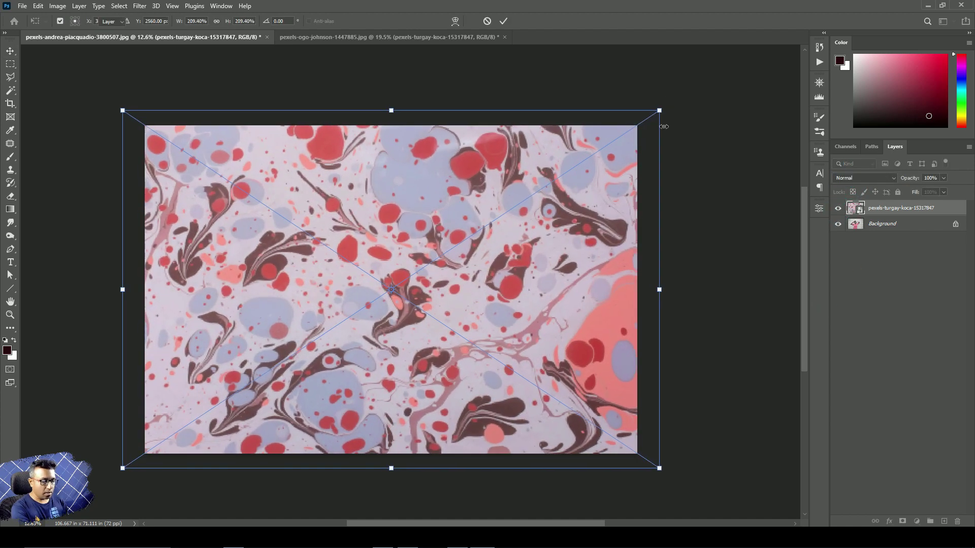
pyautogui.press('Return')
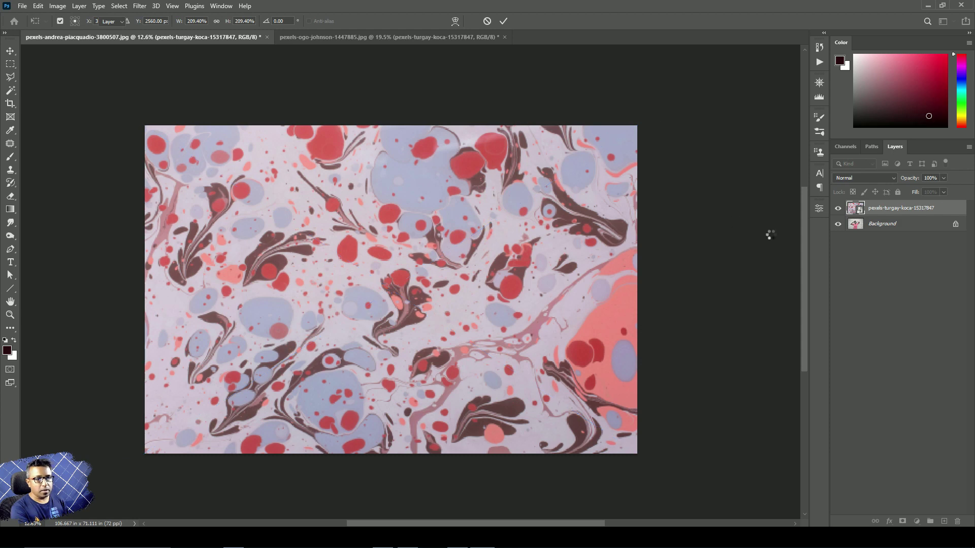
# Select the subject on the Background layer and use the selection to mask the woman out of the marbled pattern layer.
pyautogui.click(895, 224)
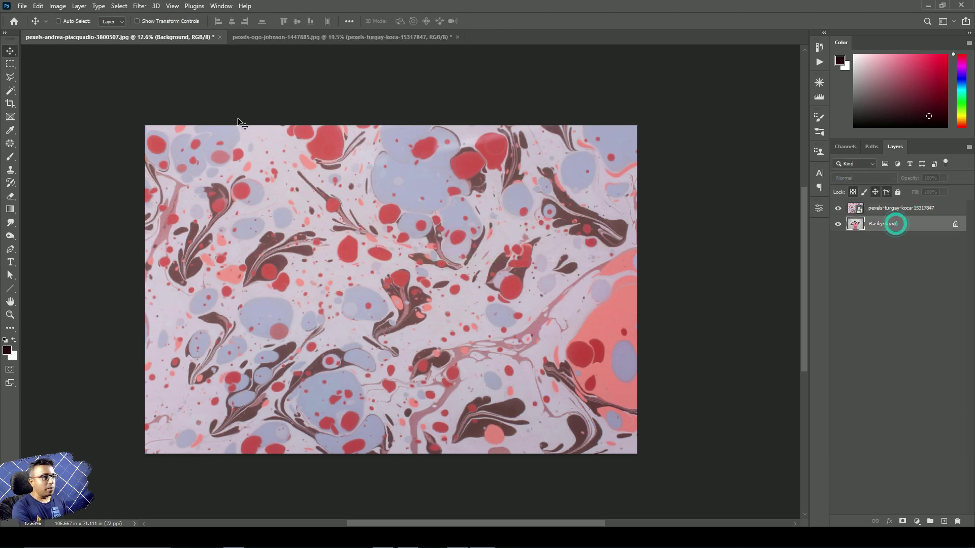
pyautogui.click(141, 6)
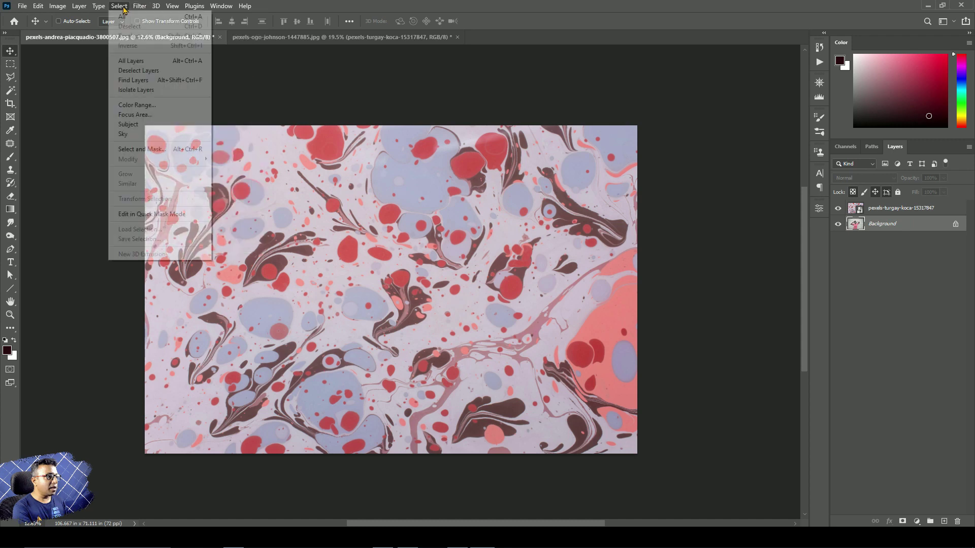
pyautogui.click(130, 125)
pyautogui.click(901, 208)
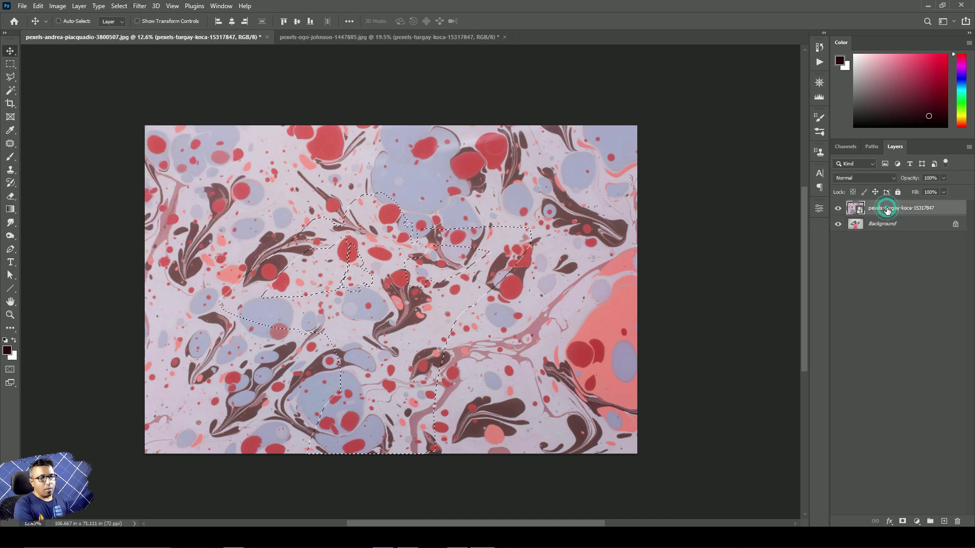
pyautogui.click(903, 523)
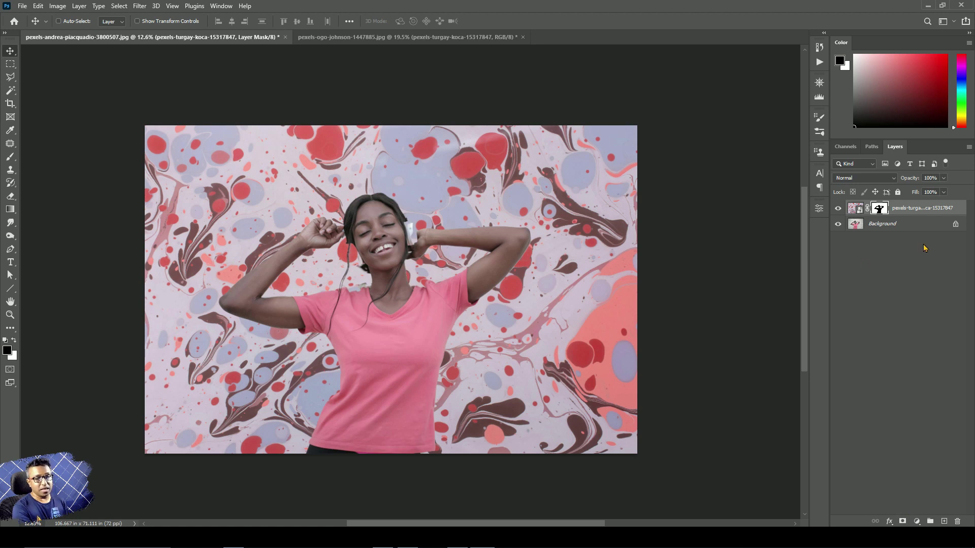
# Set the pattern layer's Blend If blacks to 37 for this layer and 92/255 for the underlying layer, with Multiply blending.
pyautogui.doubleClick(963, 212)
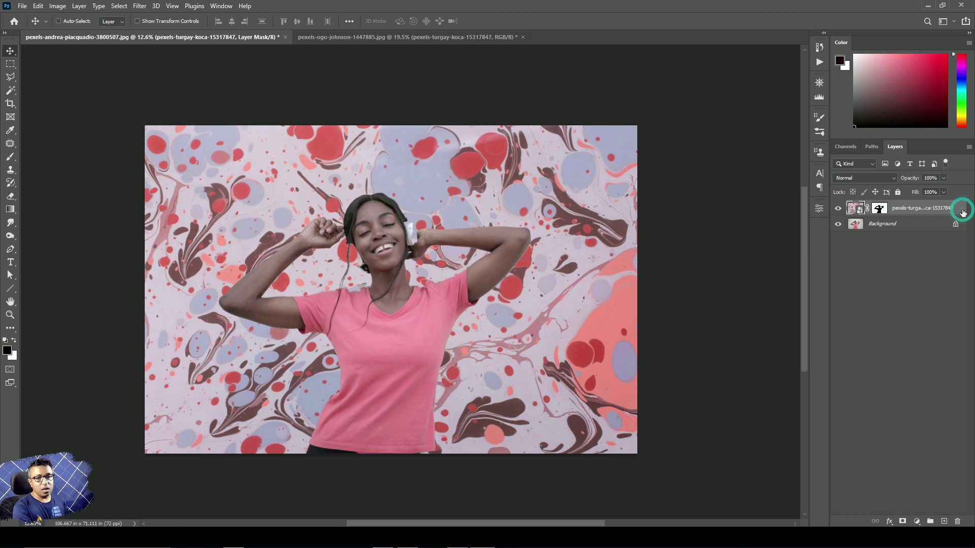
pyautogui.press('alt')
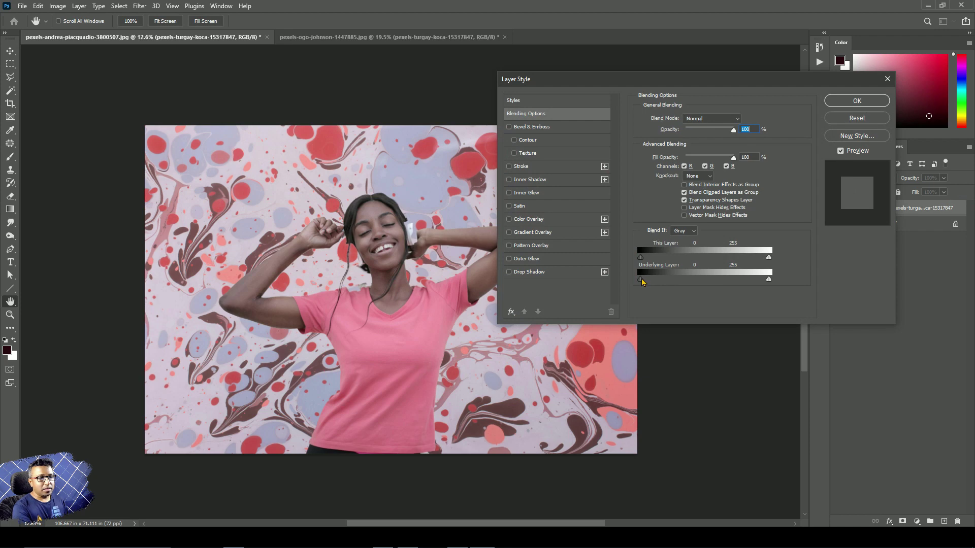
pyautogui.moveTo(651, 283); pyautogui.dragTo(662, 260)
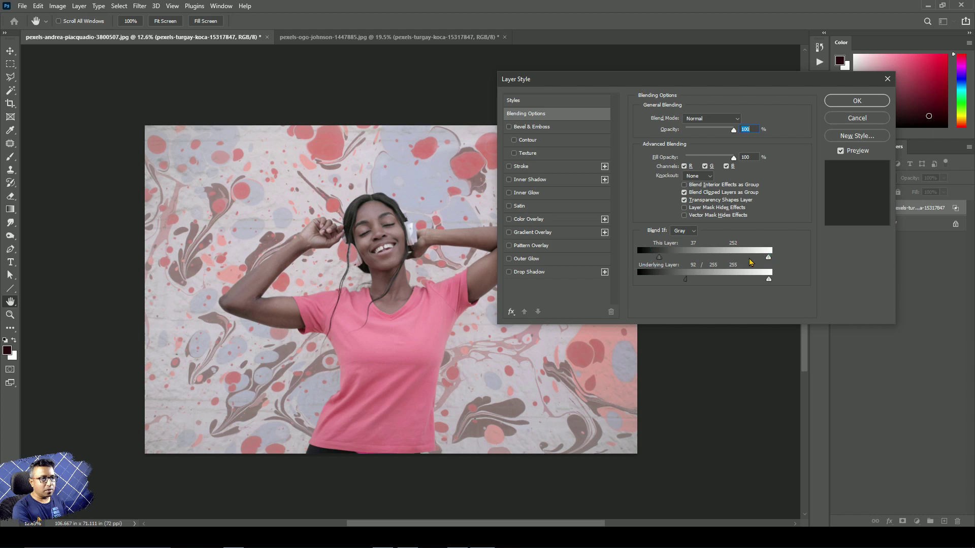
pyautogui.moveTo(768, 257); pyautogui.dragTo(804, 264)
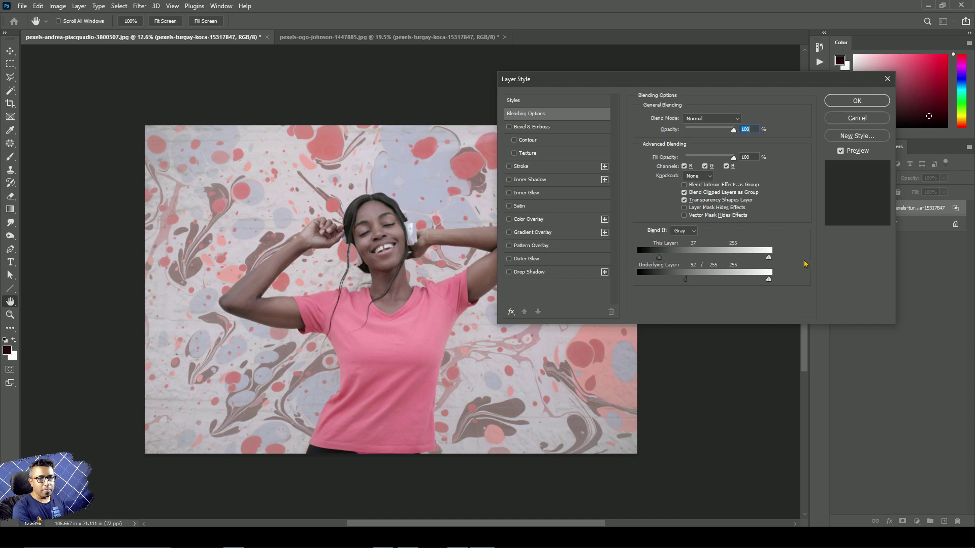
pyautogui.click(866, 101)
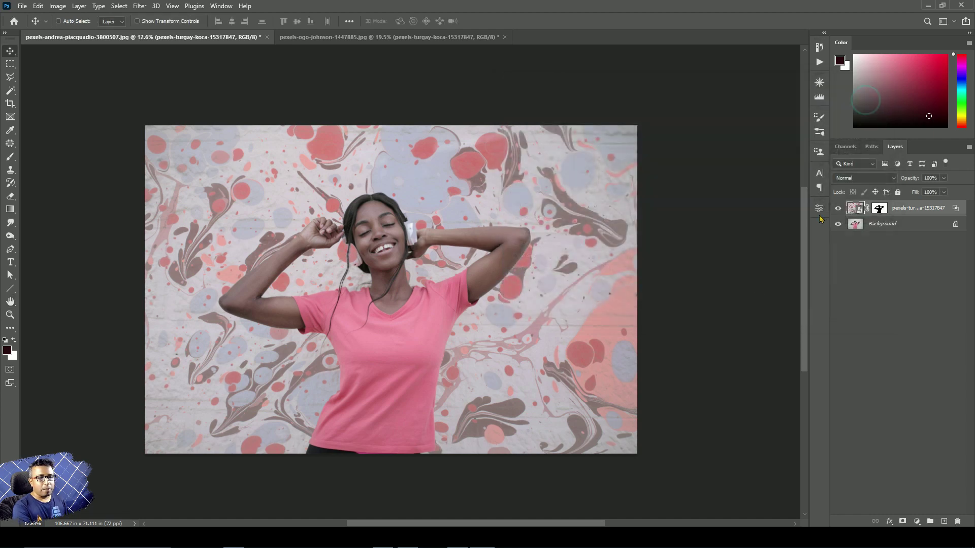
pyautogui.click(859, 179)
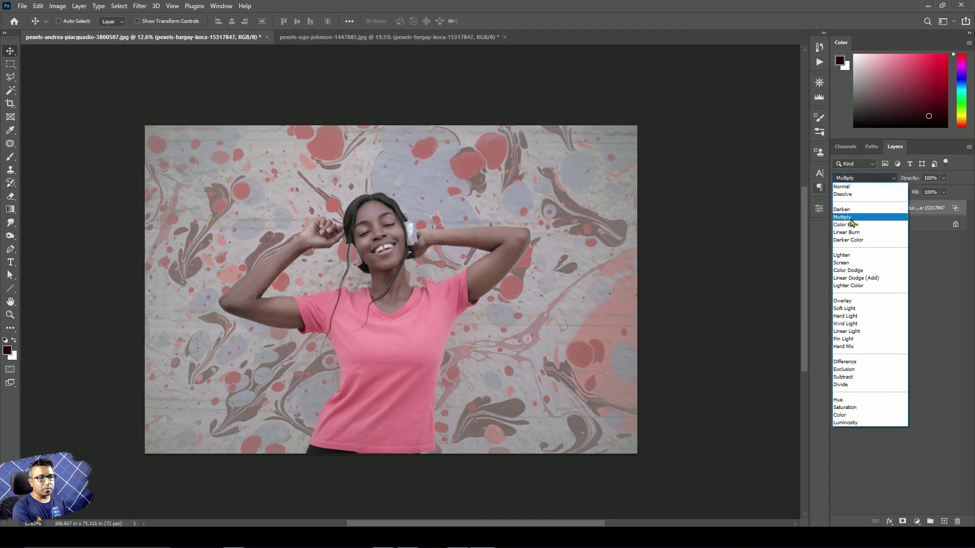
pyautogui.click(853, 218)
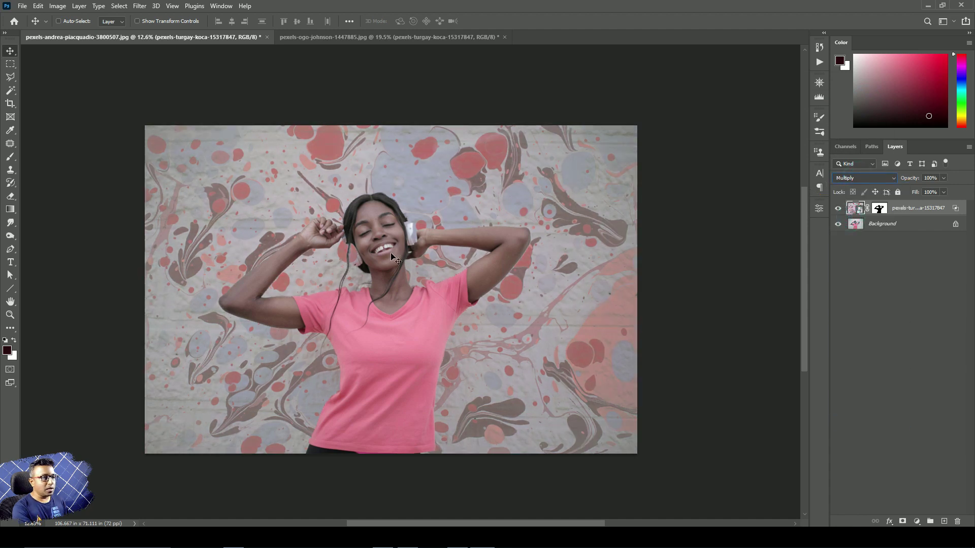
# Inspect the masked edges around the woman's head, hands and headphones, and check the result against the other open document.
pyautogui.click(898, 226)
pyautogui.scroll(2, 427, 244)
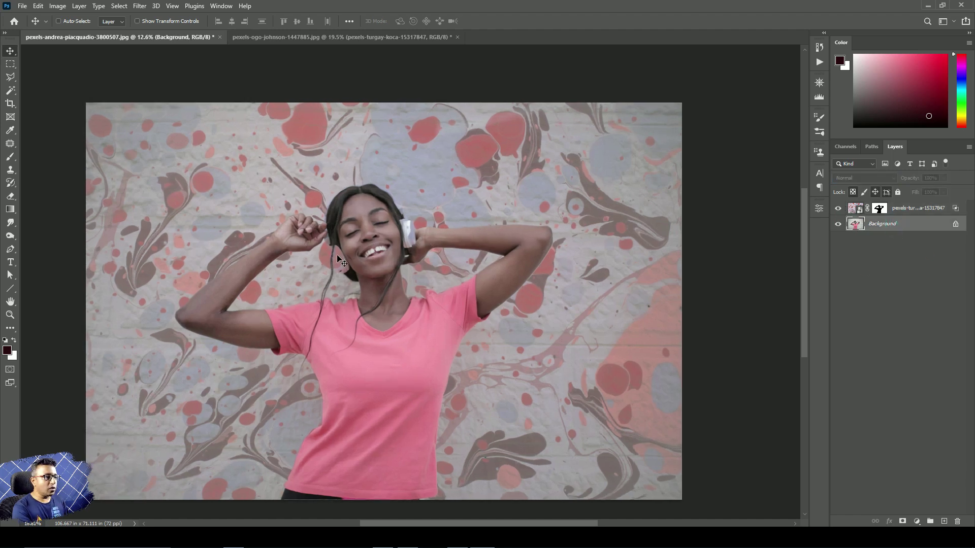
pyautogui.scroll(1, 343, 267)
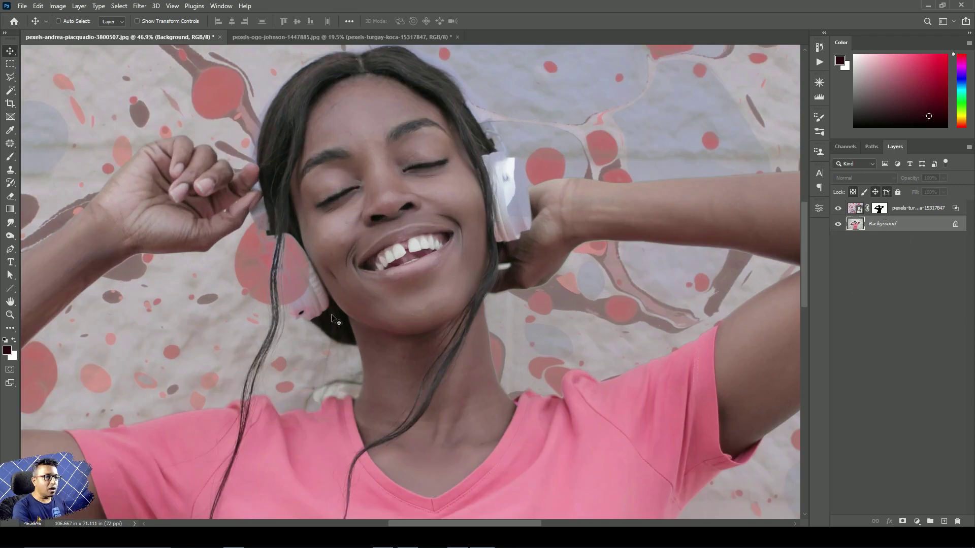
pyautogui.hotkey('ctrl', '-')
pyautogui.hotkey('ctrl', '-')
pyautogui.hotkey('ctrl', '-')
pyautogui.hotkey('ctrl', '-')
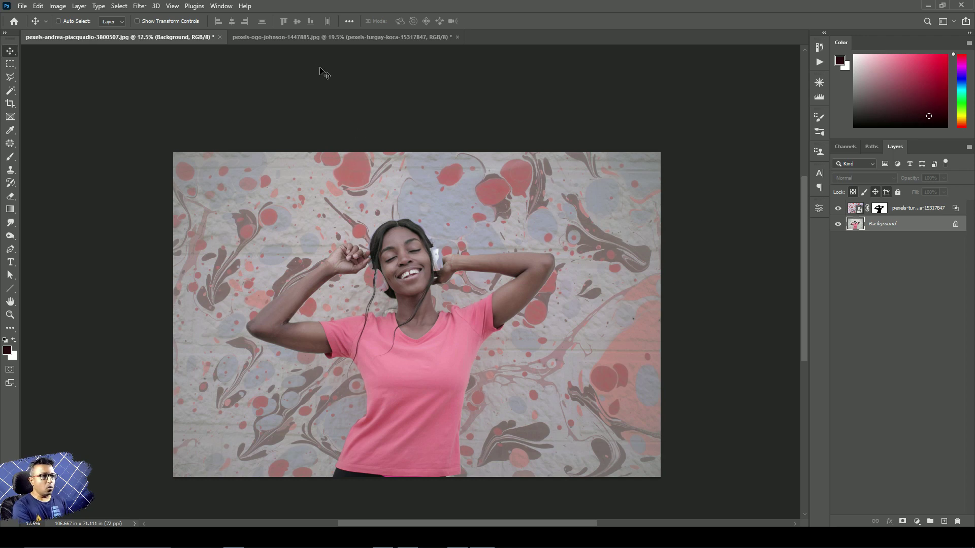
pyautogui.click(311, 37)
pyautogui.click(175, 40)
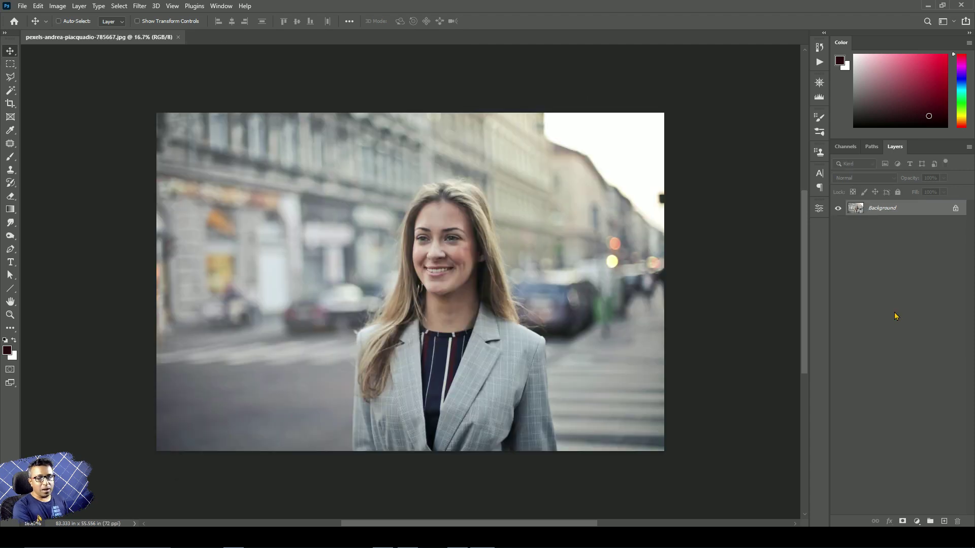
# Add a Curves adjustment layer above the street portrait and briefly try a raised midpoint on its curve.
pyautogui.click(917, 522)
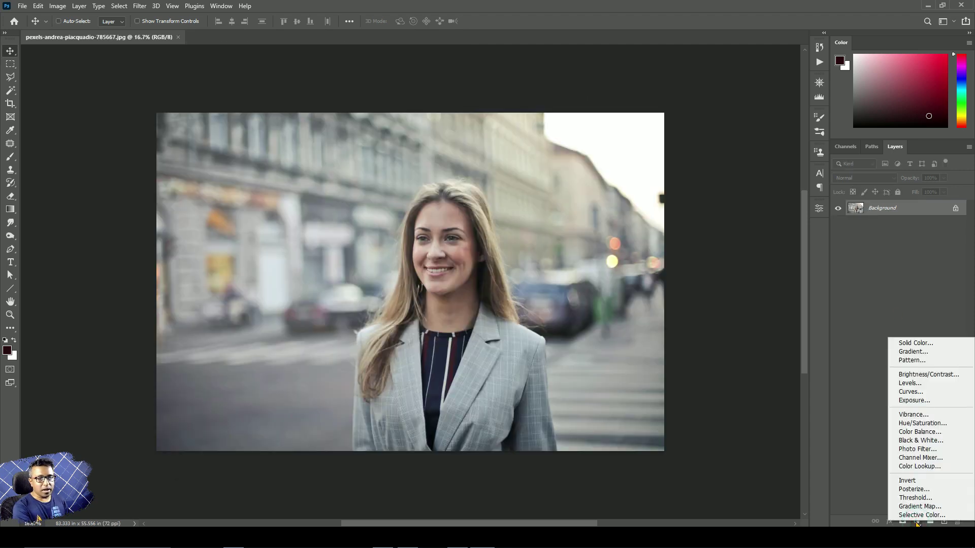
pyautogui.click(921, 396)
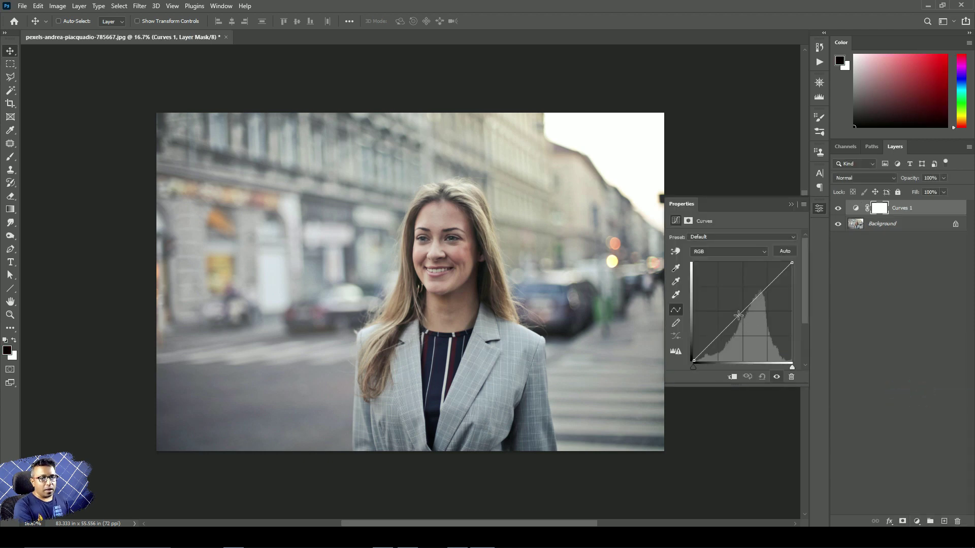
pyautogui.moveTo(741, 314)
pyautogui.mouseDown()
pyautogui.moveTo(736, 300)
pyautogui.moveTo(715, 323)
pyautogui.moveTo(737, 298)
pyautogui.mouseUp()
pyautogui.hotkey('ctrl', 'z')
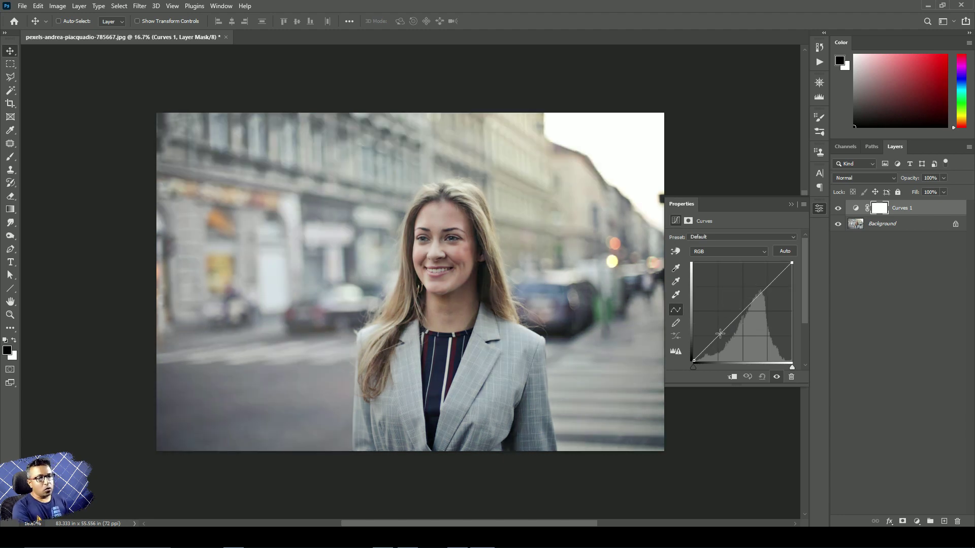
# Shape the RGB curve into a steep S by lowering a shadow point and raising a highlight point.
pyautogui.click(720, 333)
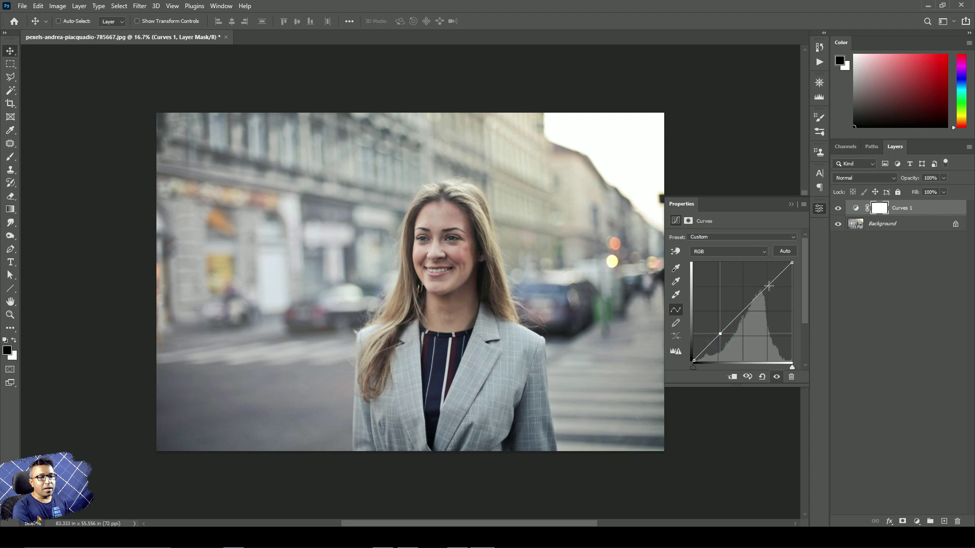
pyautogui.click(766, 288)
pyautogui.moveTo(720, 333); pyautogui.dragTo(727, 341)
pyautogui.moveTo(767, 288); pyautogui.dragTo(763, 280)
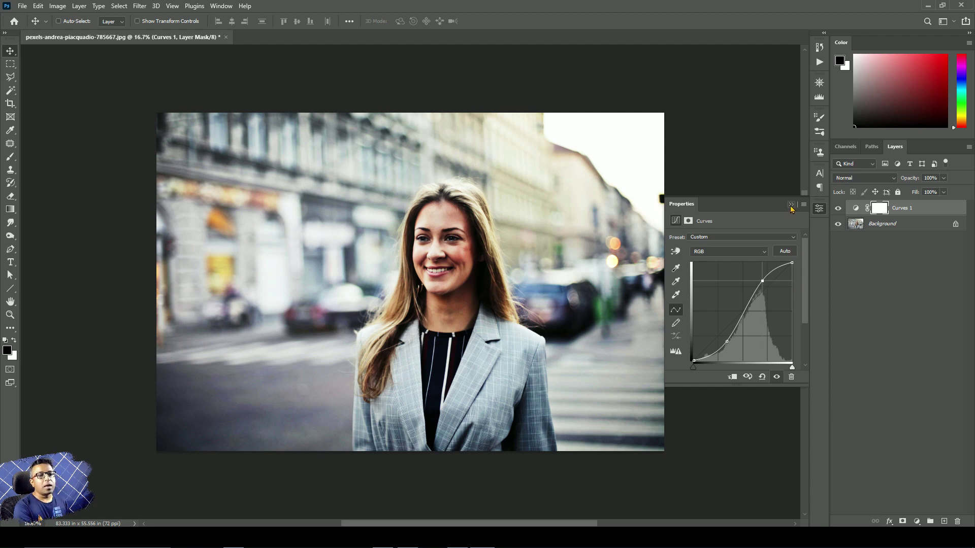
pyautogui.click(791, 206)
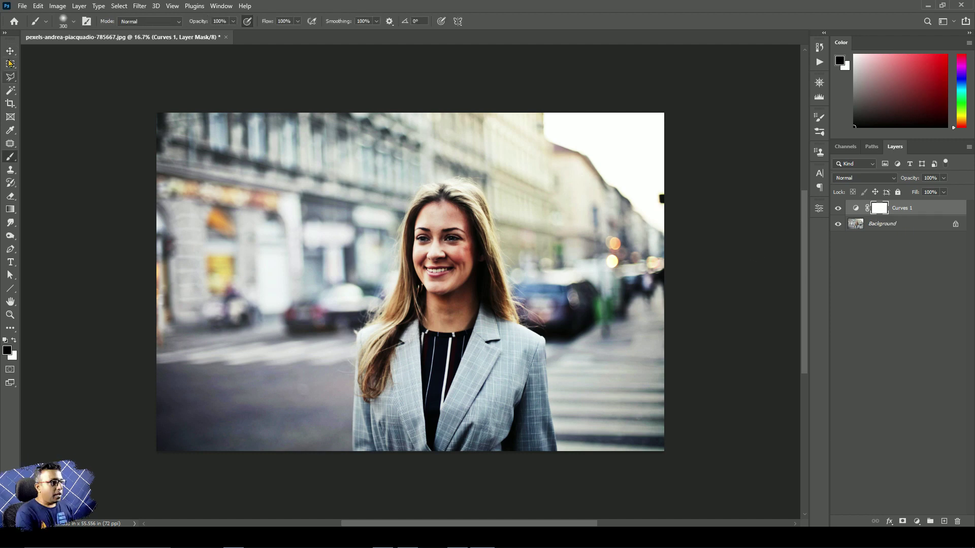
# Draw a circular selection with the Elliptical Marquee tool over the woman's face and the buildings beside it.
pyautogui.click(11, 64)
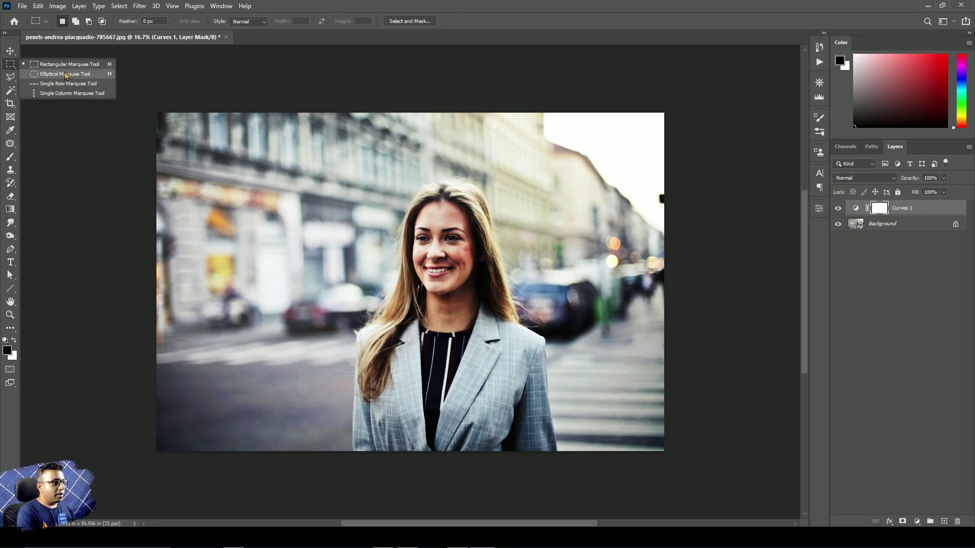
pyautogui.click(65, 75)
pyautogui.moveTo(396, 207); pyautogui.dragTo(469, 281)
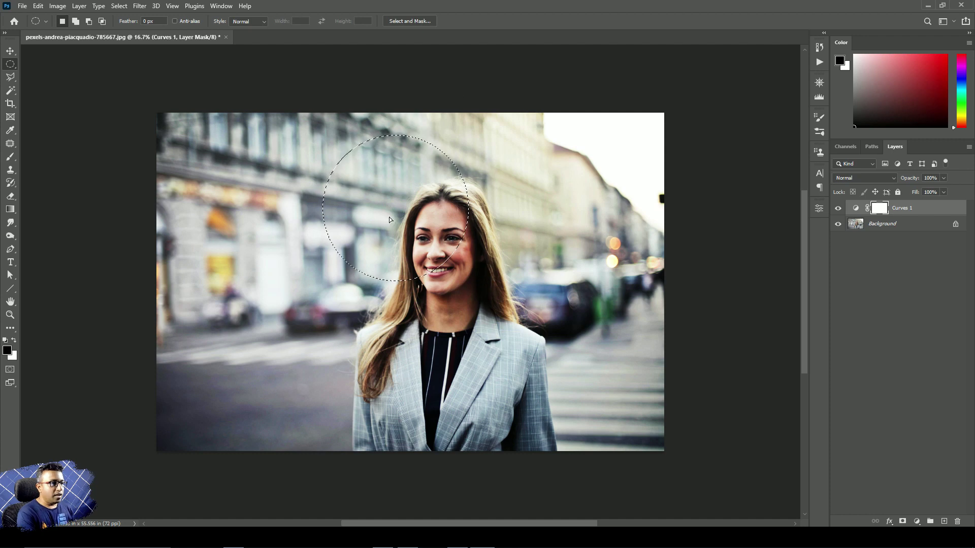
# Move the circular selection over the woman's face, fill it with black on the Curves mask, deselect, and invert the mask.
pyautogui.moveTo(388, 219); pyautogui.dragTo(438, 257)
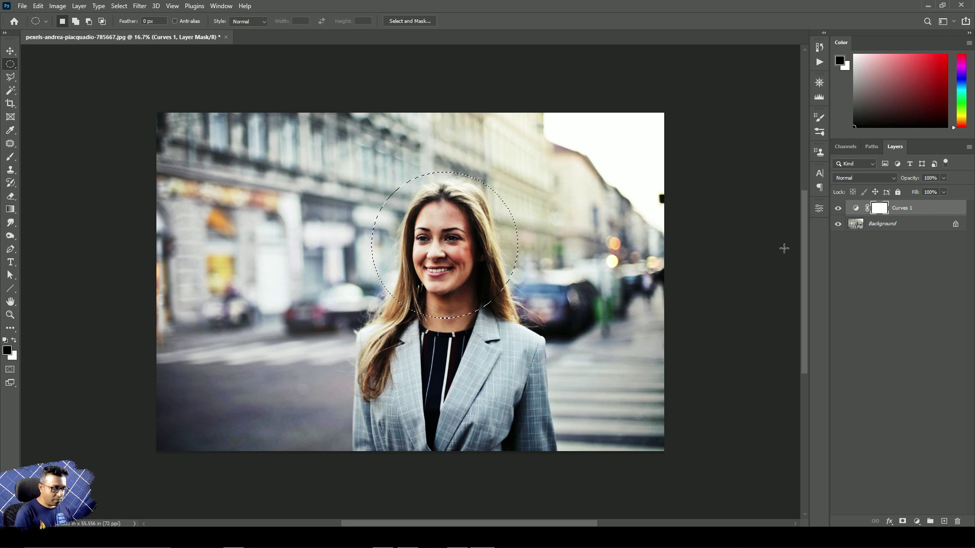
pyautogui.hotkey('alt', 'BackSpace')
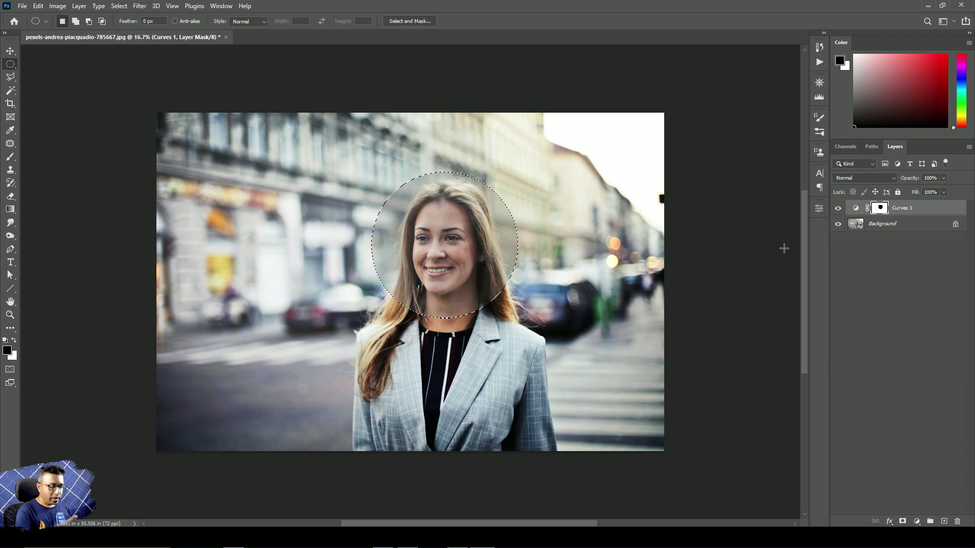
pyautogui.hotkey('ctrl', 'd')
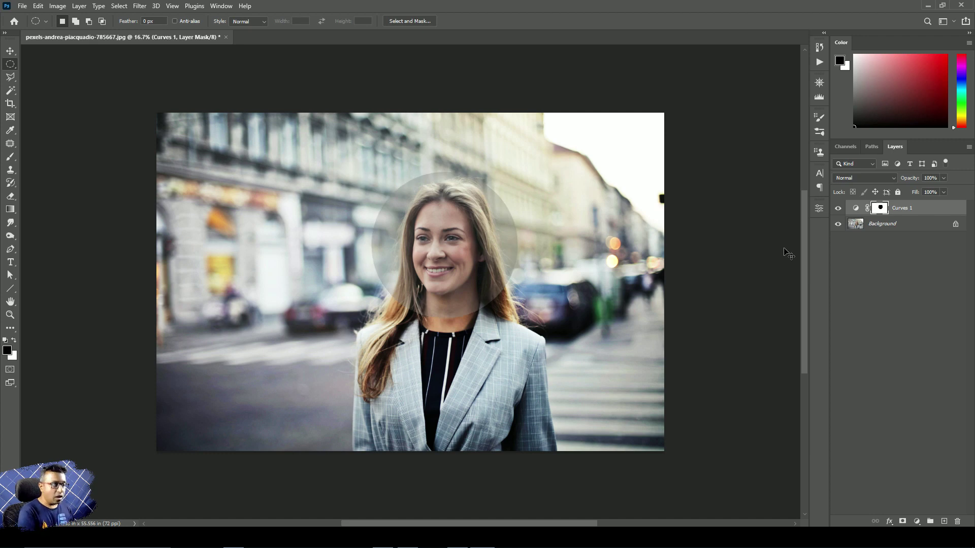
pyautogui.hotkey('ctrl', 'i')
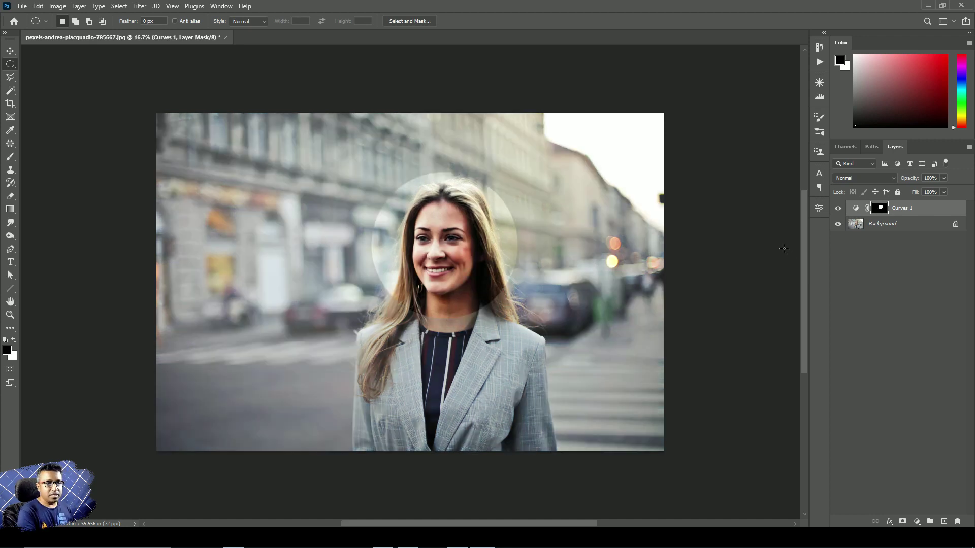
# Strengthen the curve's contrast by moving its black and white points inward and slightly raising the highlight point, and compare before and after.
pyautogui.doubleClick(855, 208)
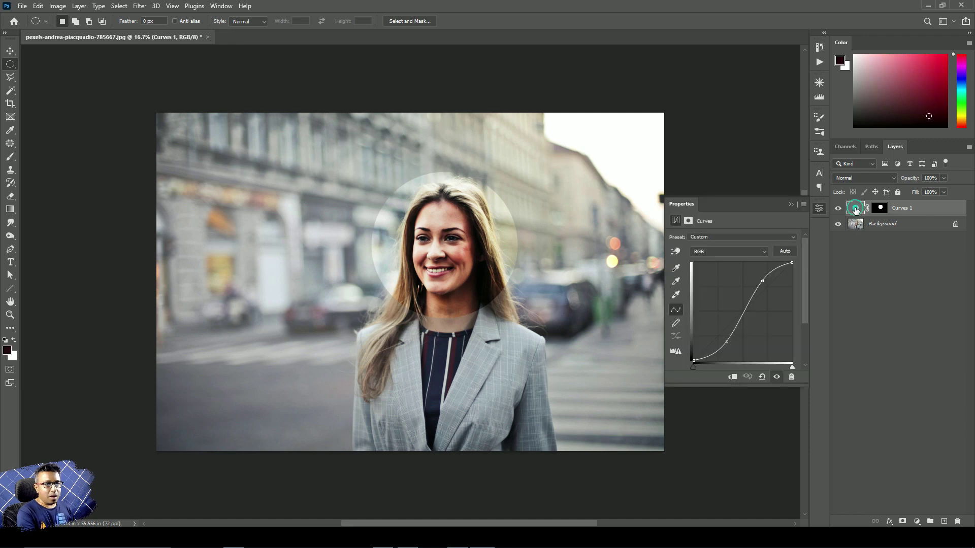
pyautogui.moveTo(726, 344); pyautogui.dragTo(709, 369)
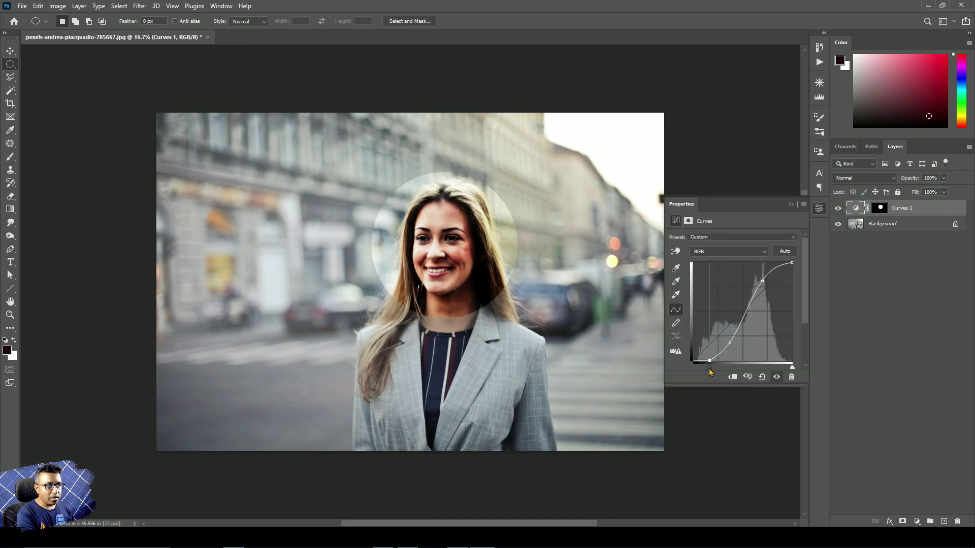
pyautogui.moveTo(791, 370); pyautogui.dragTo(783, 370)
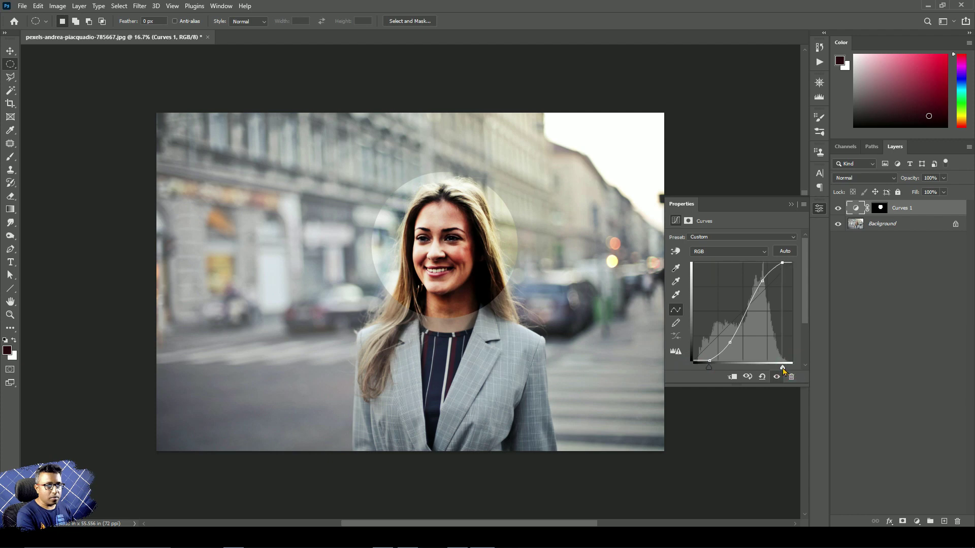
pyautogui.moveTo(761, 282); pyautogui.dragTo(761, 280)
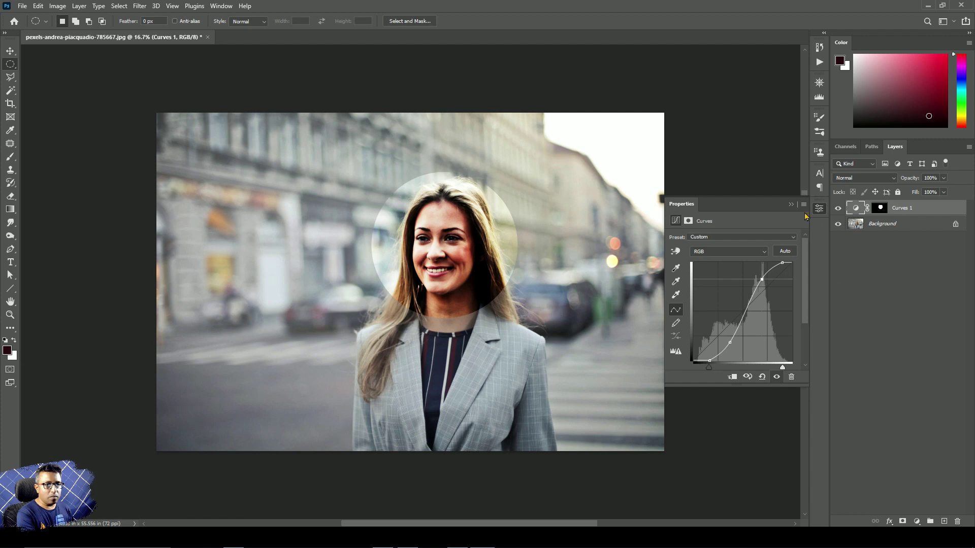
pyautogui.click(789, 205)
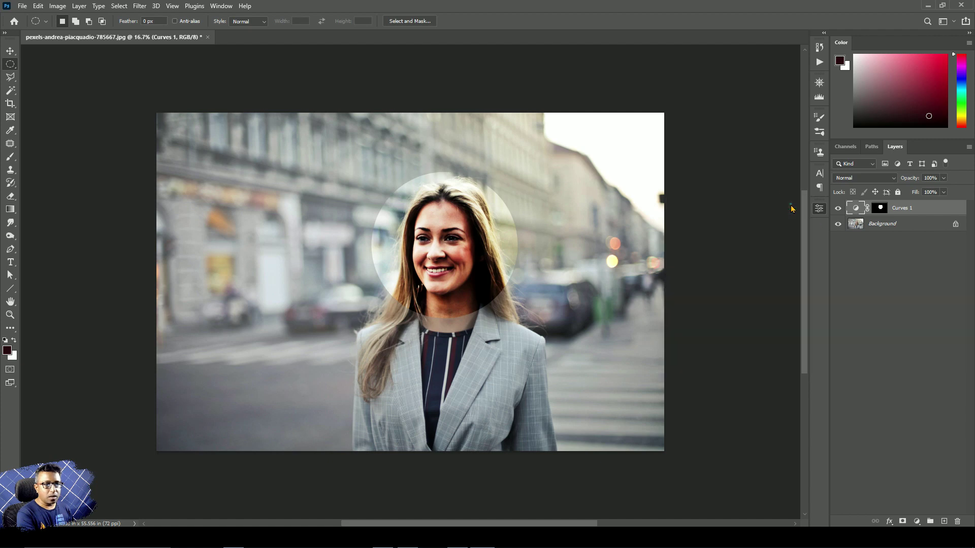
pyautogui.click(838, 209)
pyautogui.click(838, 209)
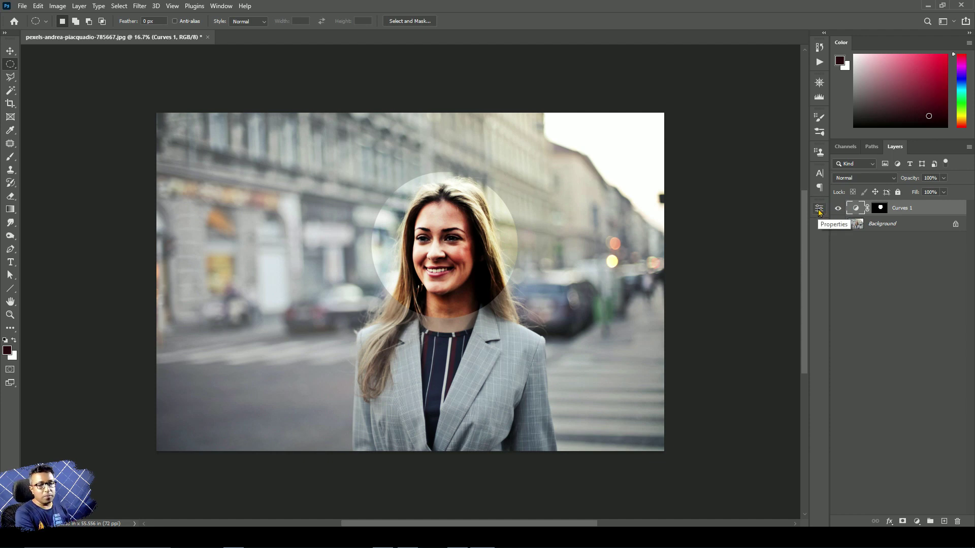
# Show the Curves layer's properties and switch them to the mask settings.
pyautogui.click(215, 8)
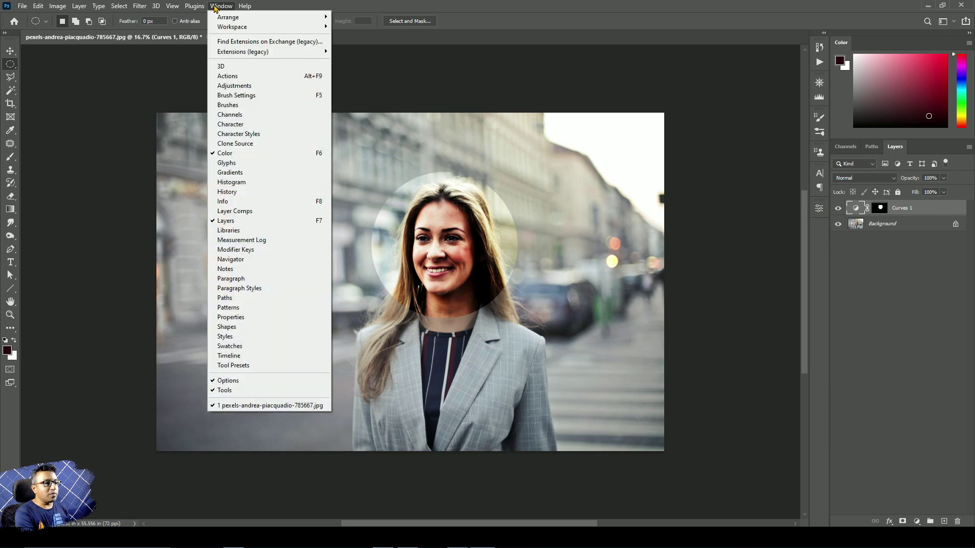
pyautogui.click(237, 317)
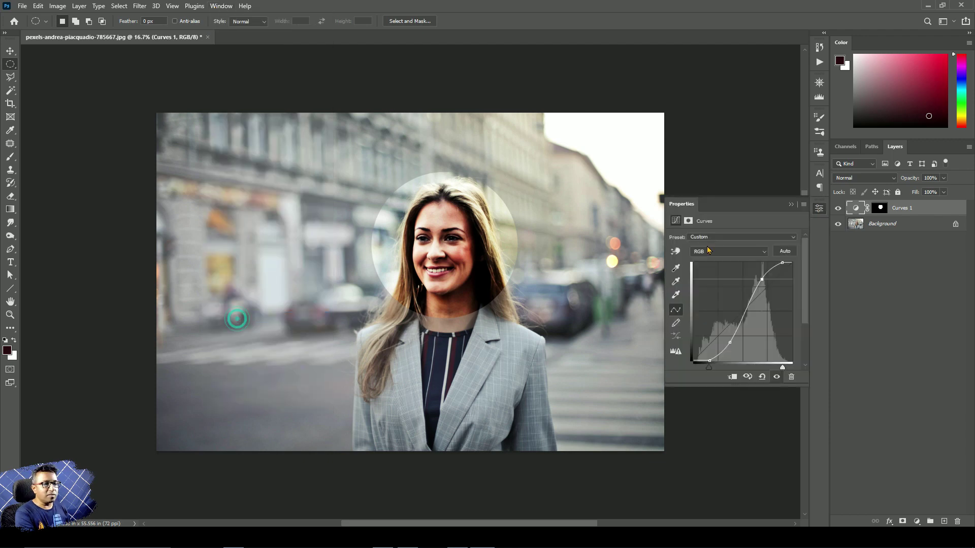
pyautogui.click(683, 205)
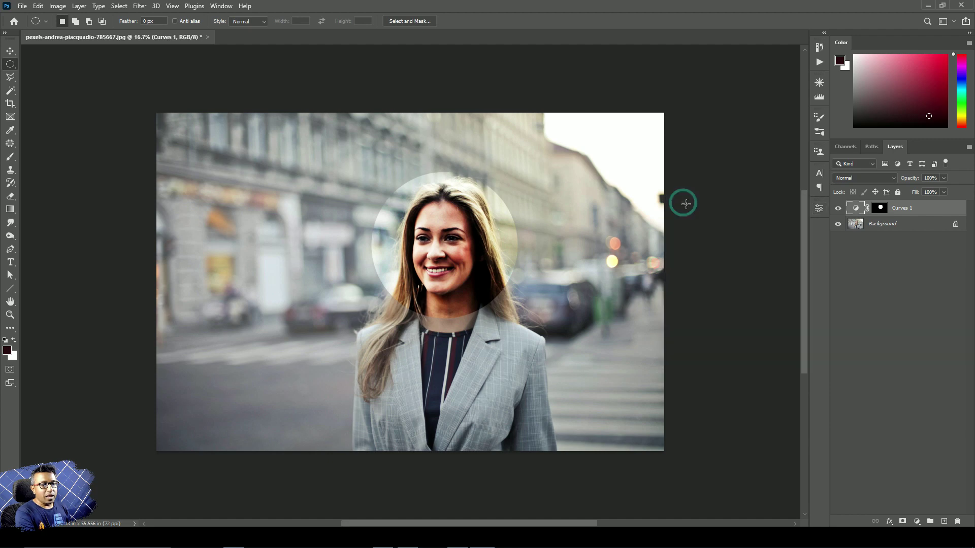
pyautogui.click(819, 208)
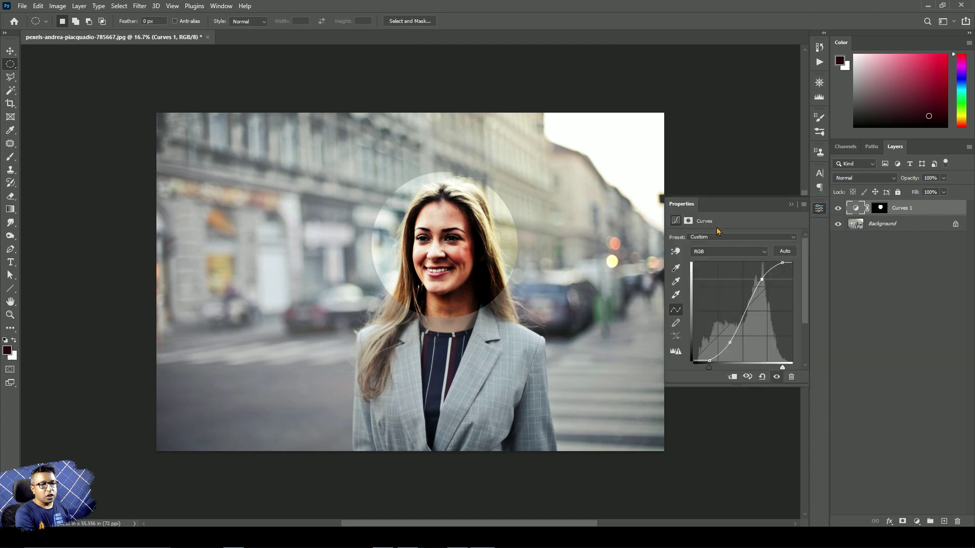
pyautogui.click(688, 221)
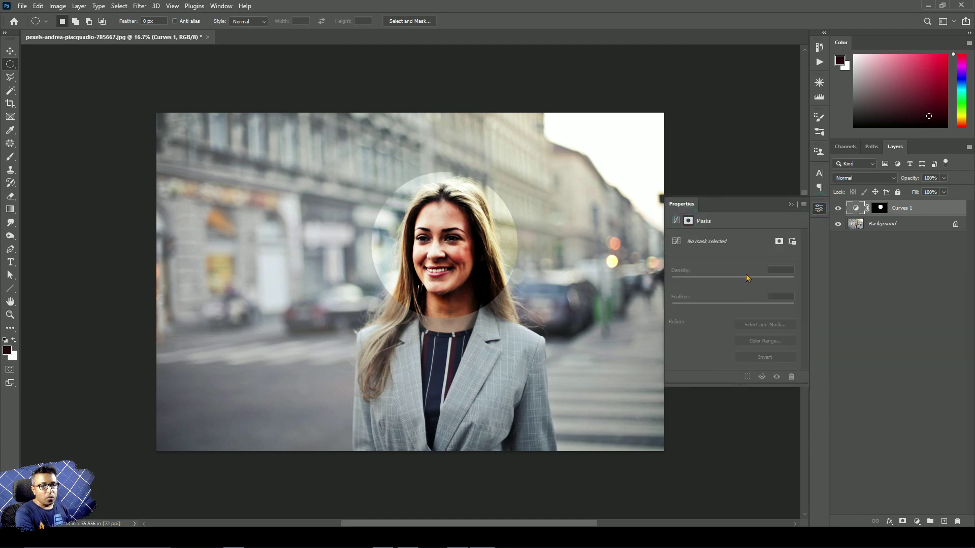
# Select the Curves layer's mask and soften its circular edge with a feather of about 103.2 px.
pyautogui.click(880, 209)
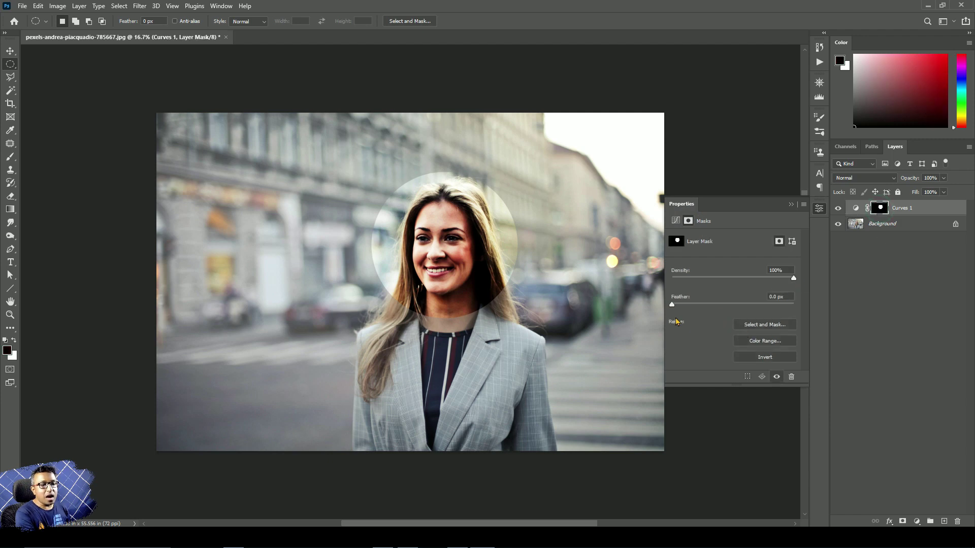
pyautogui.moveTo(673, 306); pyautogui.dragTo(739, 307)
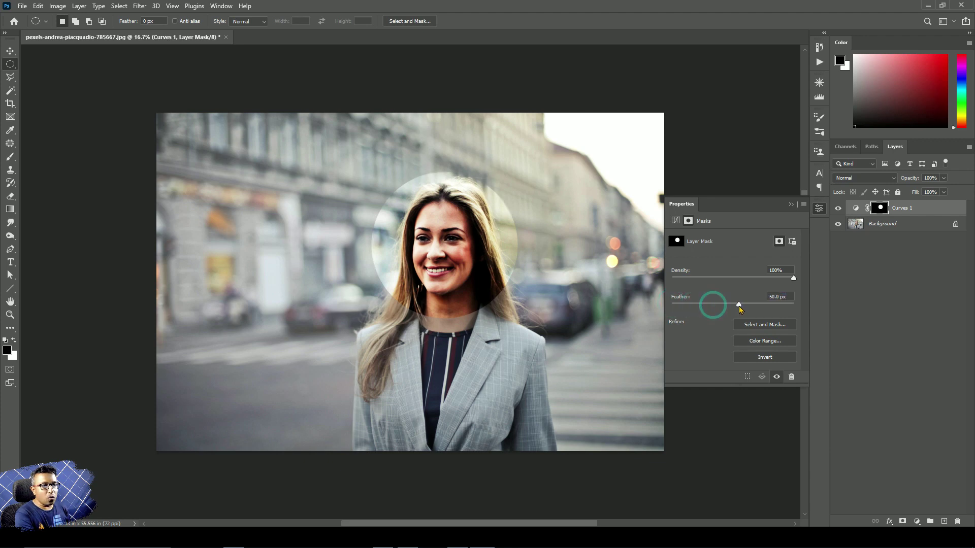
pyautogui.click(737, 306)
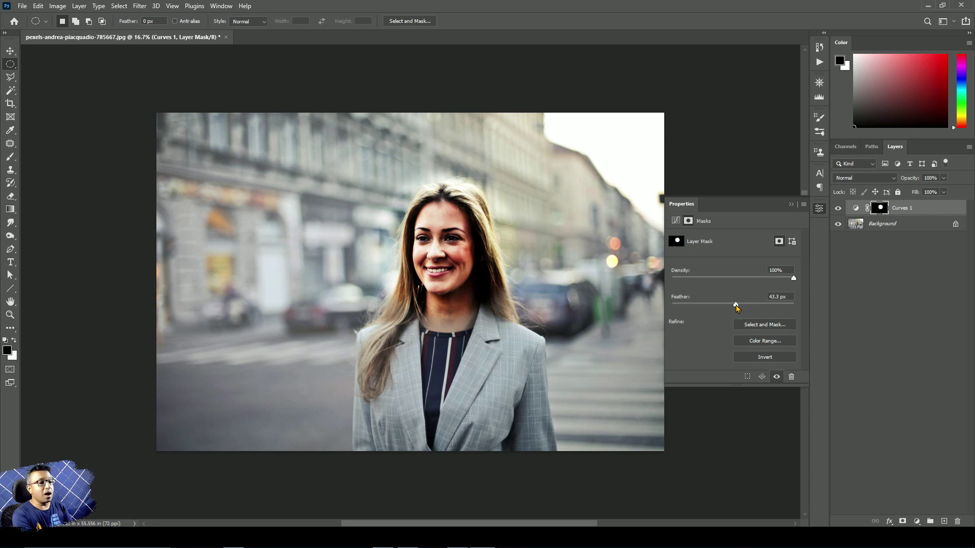
pyautogui.moveTo(735, 306); pyautogui.dragTo(746, 305)
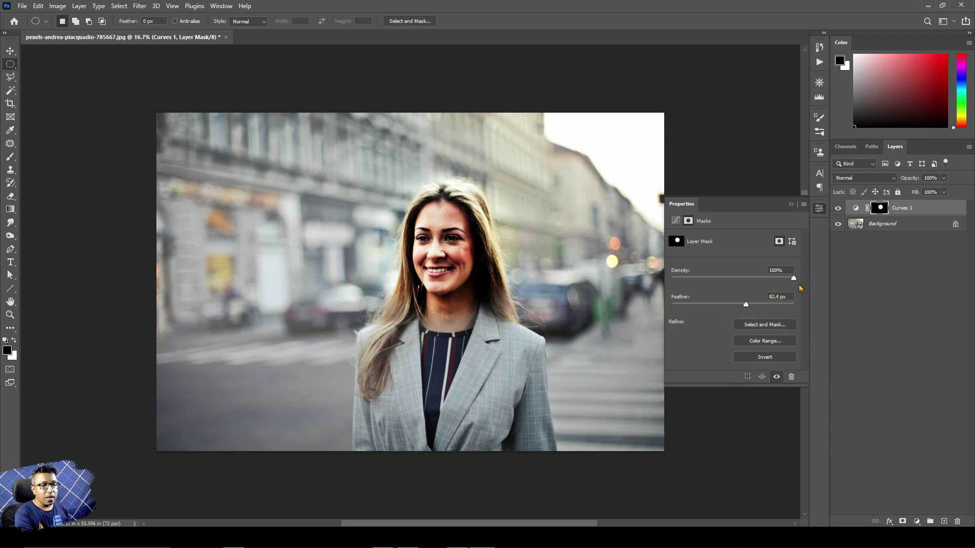
pyautogui.click(794, 279)
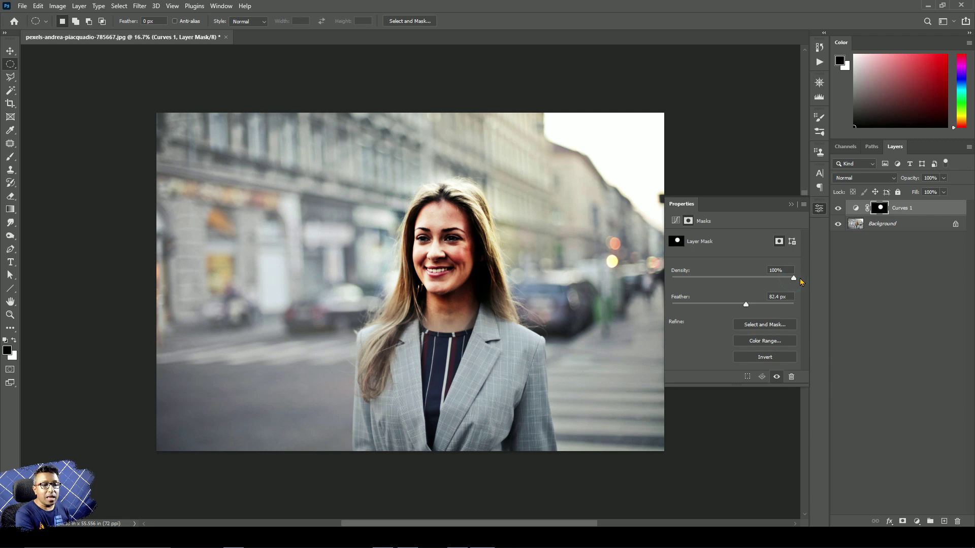
pyautogui.moveTo(747, 305); pyautogui.dragTo(750, 305)
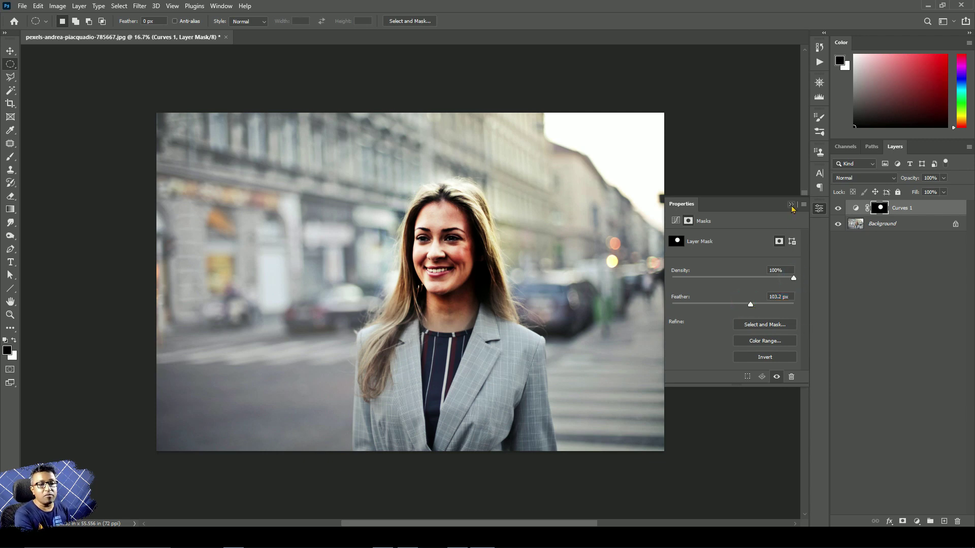
# Reopen the properties, look at the curve settings again, and set the mask's feather to about 91.7 px.
pyautogui.click(791, 205)
pyautogui.click(818, 208)
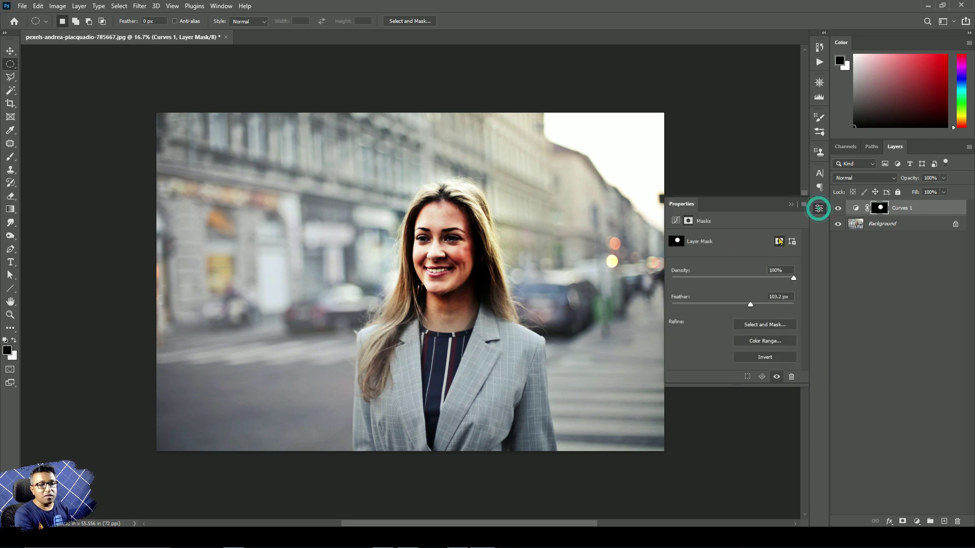
pyautogui.click(676, 221)
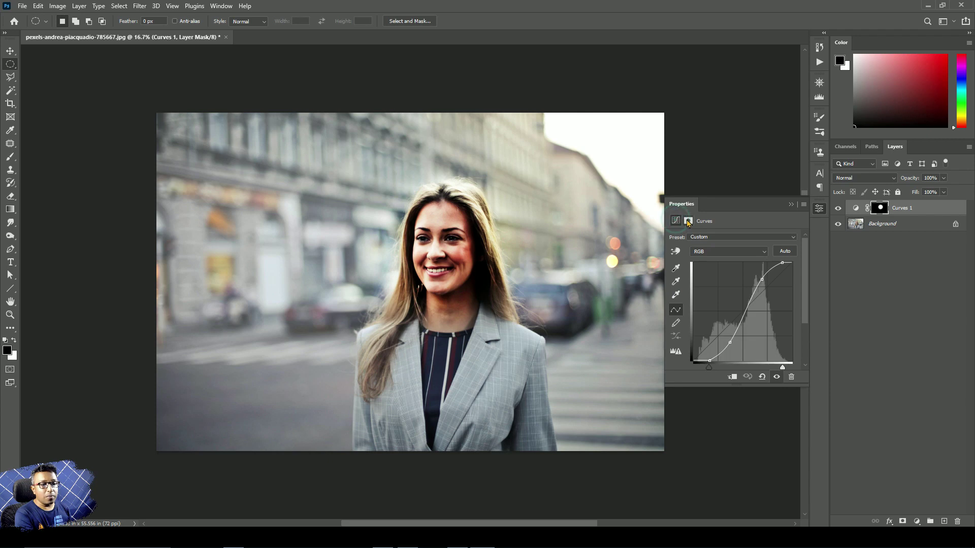
pyautogui.click(689, 221)
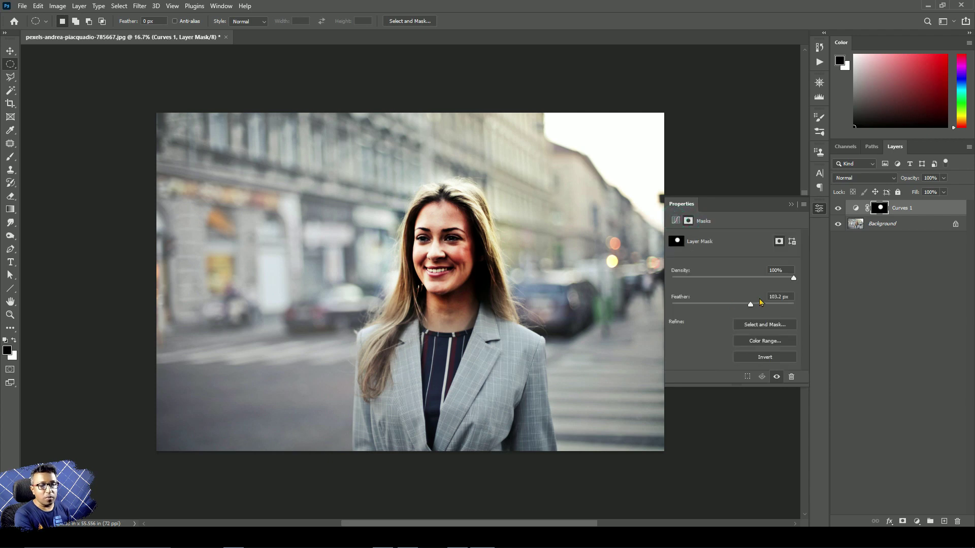
pyautogui.moveTo(748, 307); pyautogui.dragTo(749, 307)
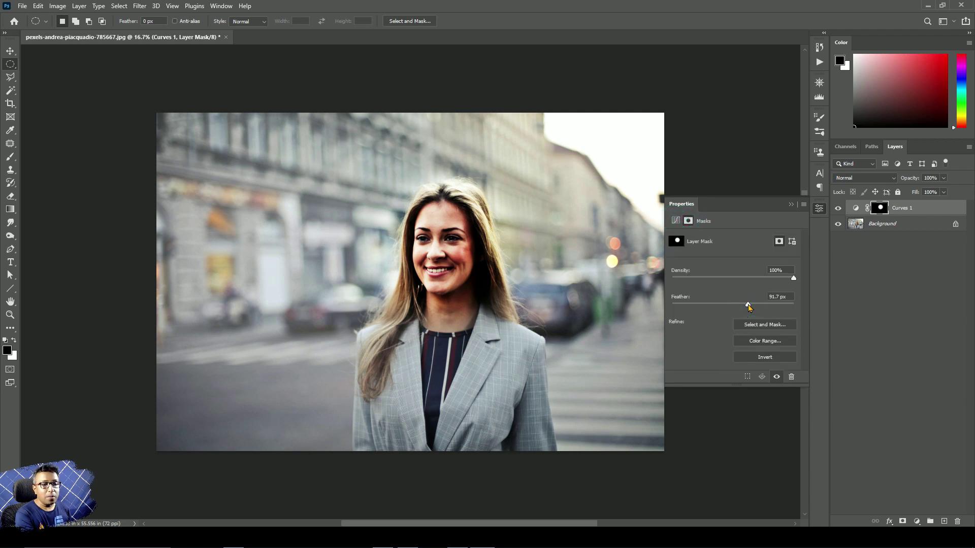
pyautogui.click(791, 206)
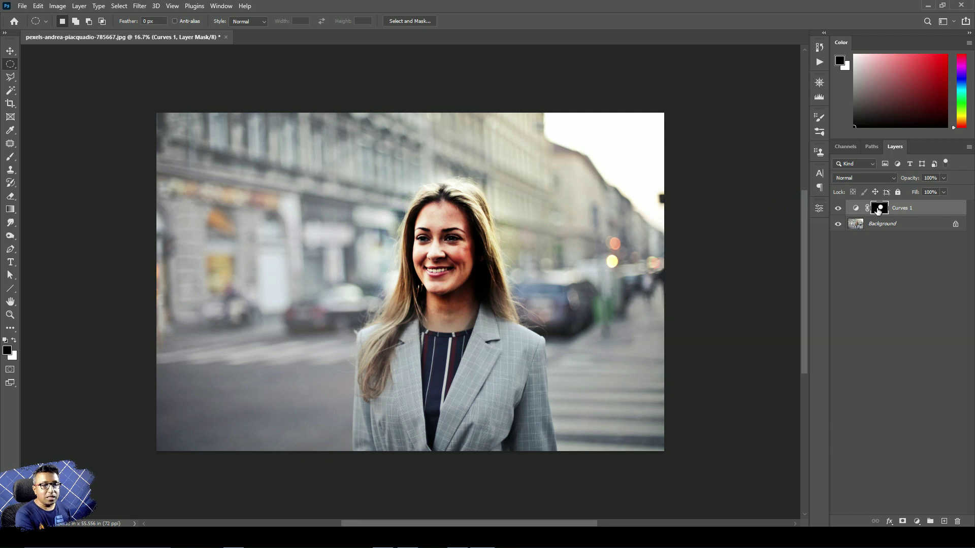
# Scale the circular Curves mask up around its centre to about 173.59% with Free Transform.
pyautogui.hotkey('ctrl', 't')
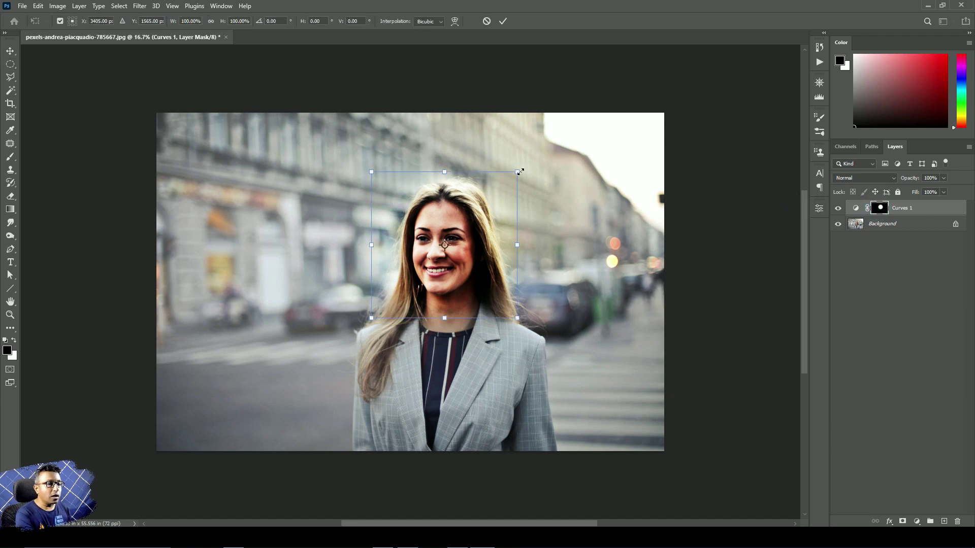
pyautogui.moveTo(519, 171); pyautogui.dragTo(571, 118)
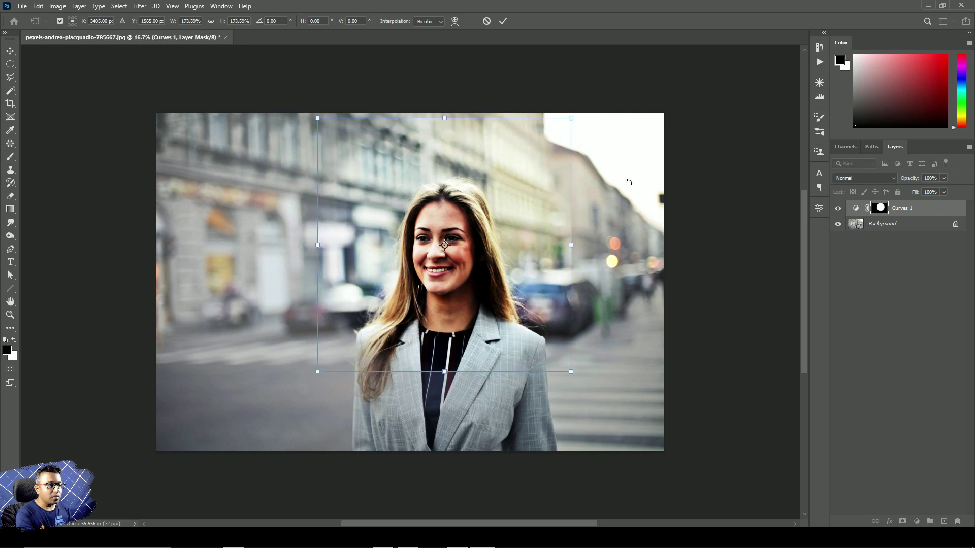
pyautogui.press('Return')
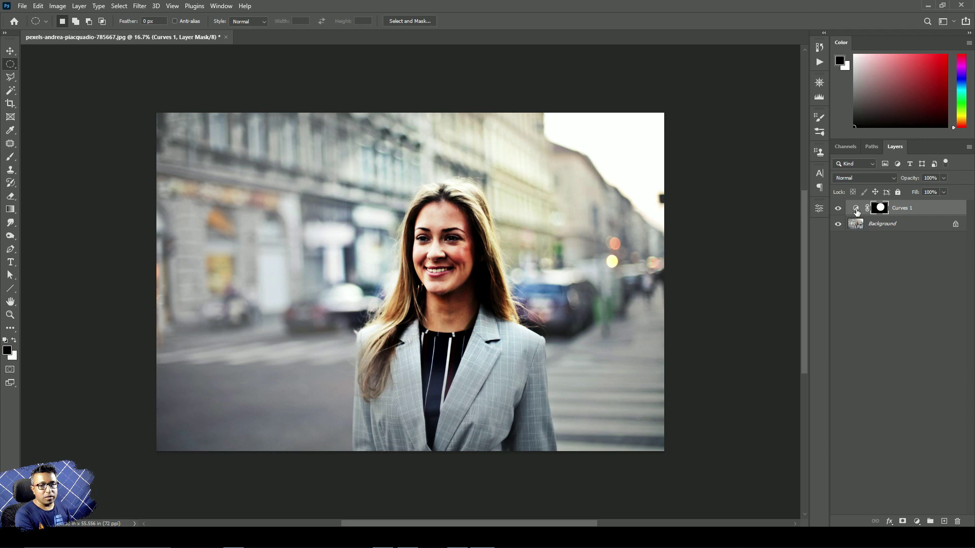
# Try raising the midtones of the Curves adjustment slightly, and undo the change.
pyautogui.doubleClick(856, 209)
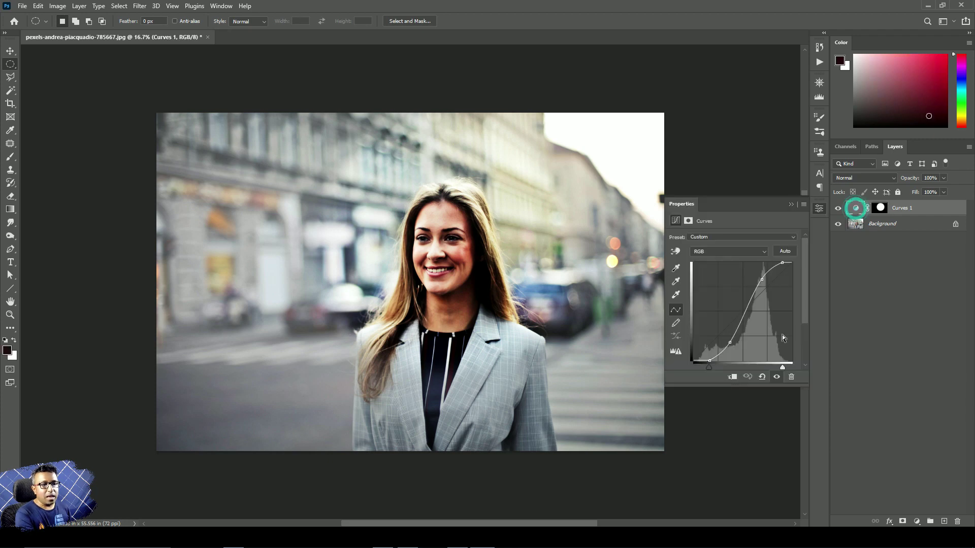
pyautogui.moveTo(745, 318); pyautogui.dragTo(742, 313)
pyautogui.hotkey('ctrl', 'z')
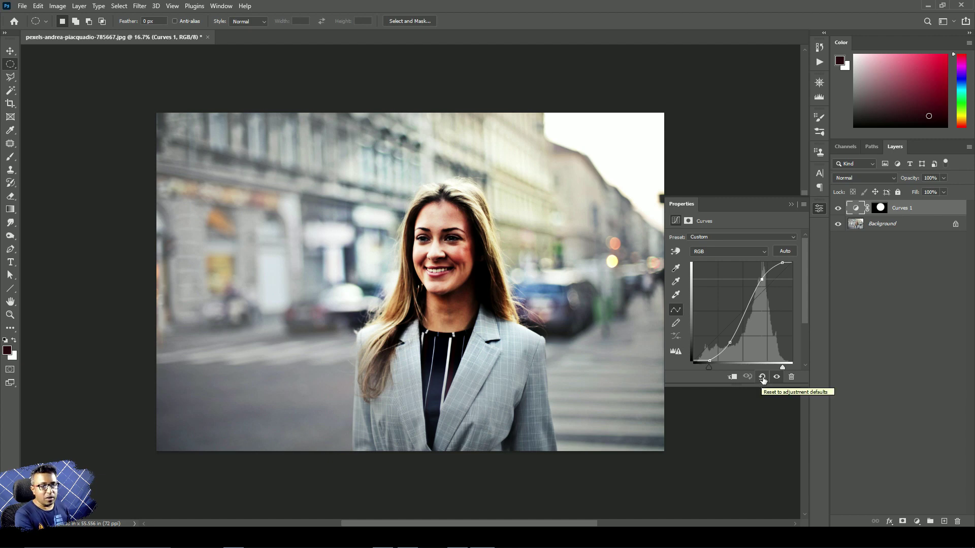
pyautogui.click(791, 204)
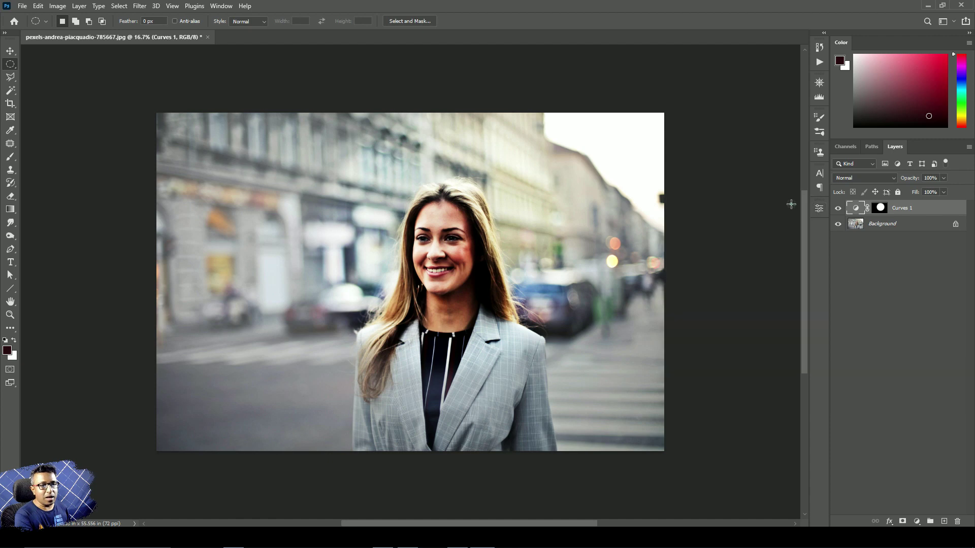
# Try the density setting of the enlarged Curves mask and leave it at 100%.
pyautogui.click(882, 208)
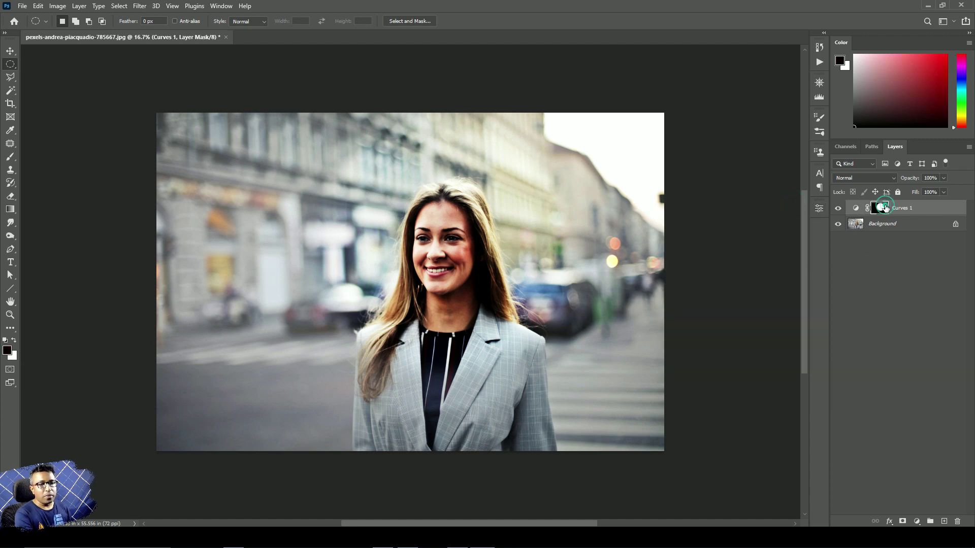
pyautogui.click(819, 209)
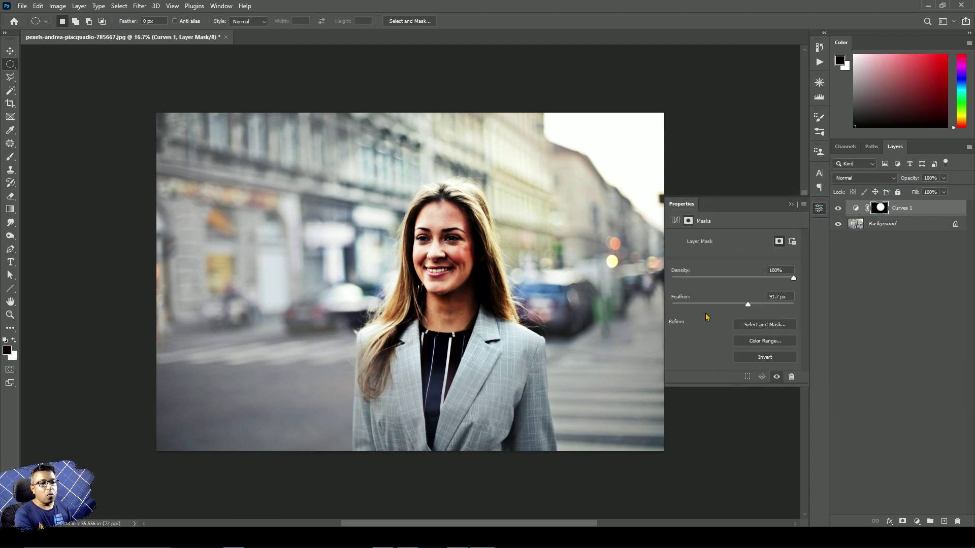
pyautogui.moveTo(793, 278); pyautogui.dragTo(859, 278)
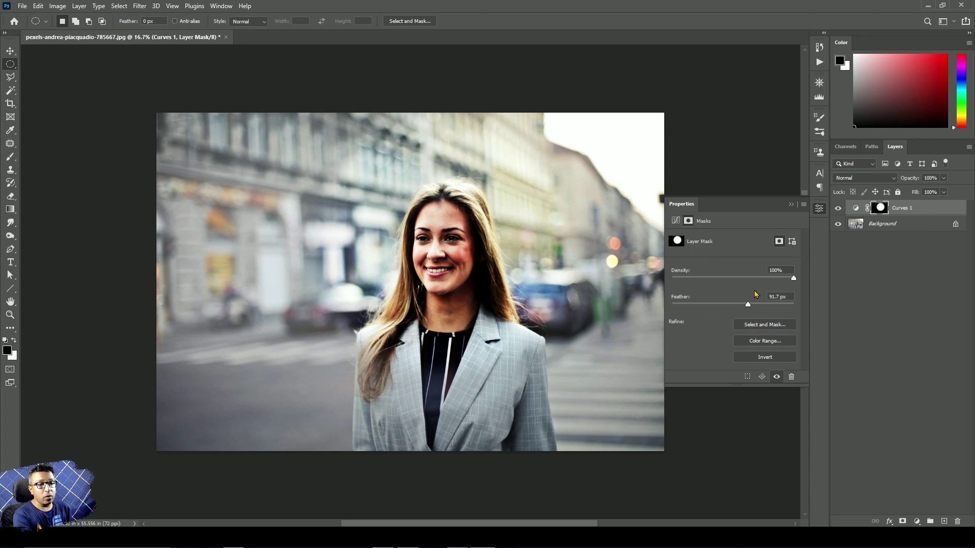
# Set the layer thumbnails to the largest size and try a 63% density on the Curves mask, restoring it to 100%.
pyautogui.moveTo(793, 279); pyautogui.dragTo(749, 280)
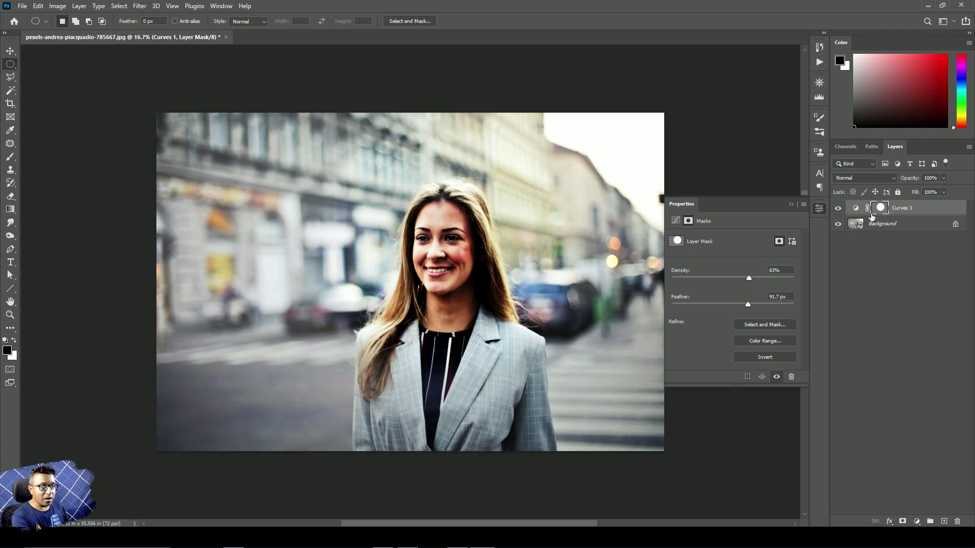
pyautogui.click(970, 147)
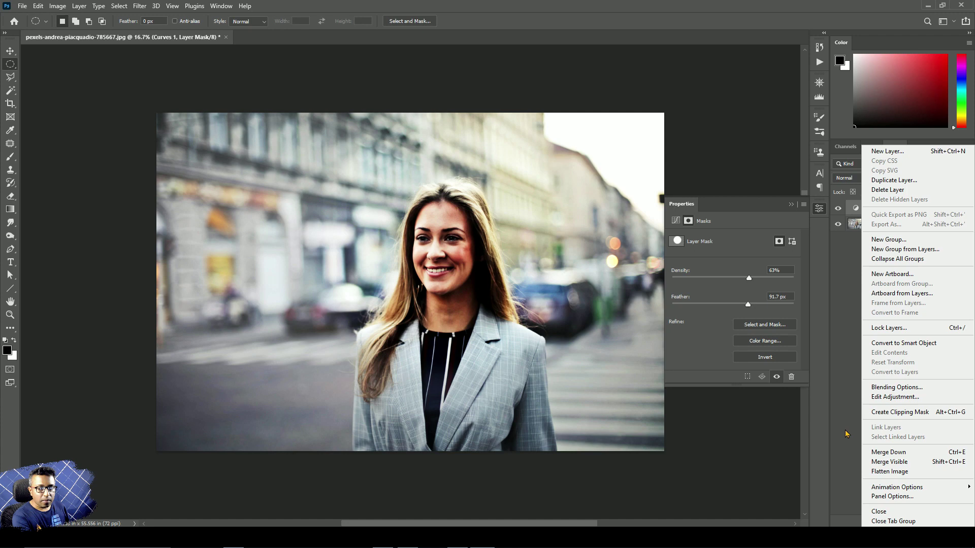
pyautogui.click(885, 496)
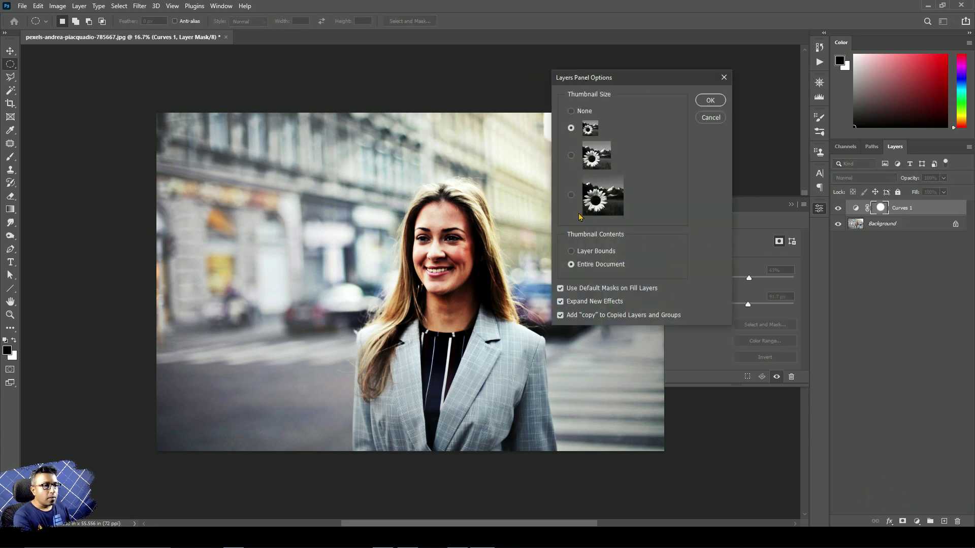
pyautogui.click(571, 197)
pyautogui.click(708, 99)
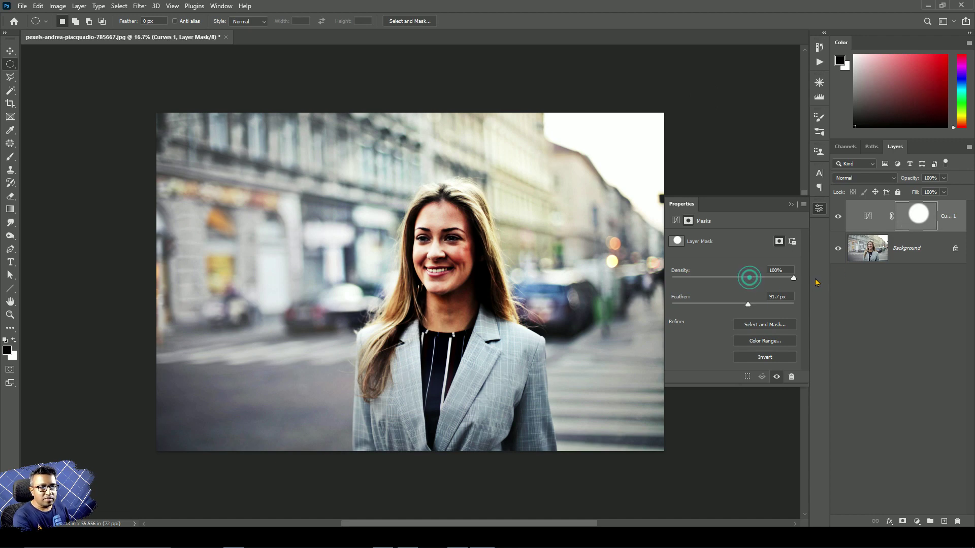
pyautogui.moveTo(748, 278); pyautogui.dragTo(796, 279)
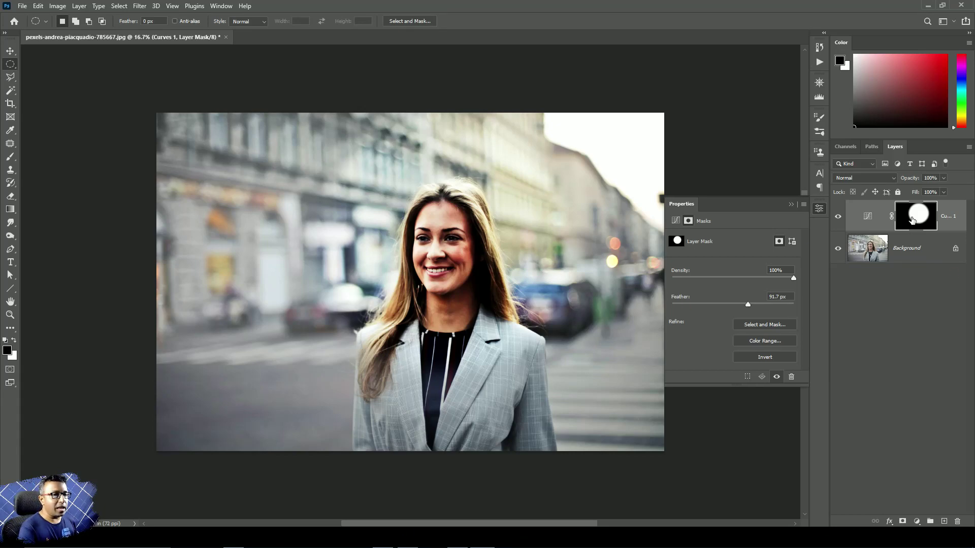
pyautogui.click(790, 204)
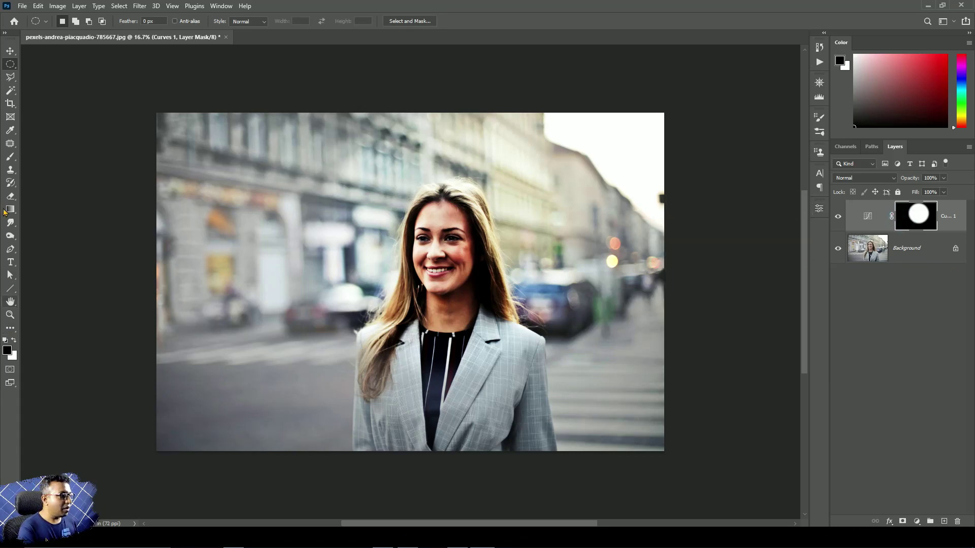
# Choose the Brush tool and try red (ff0000) as the foreground colour while the Curves mask is active.
pyautogui.click(11, 159)
pyautogui.click(7, 350)
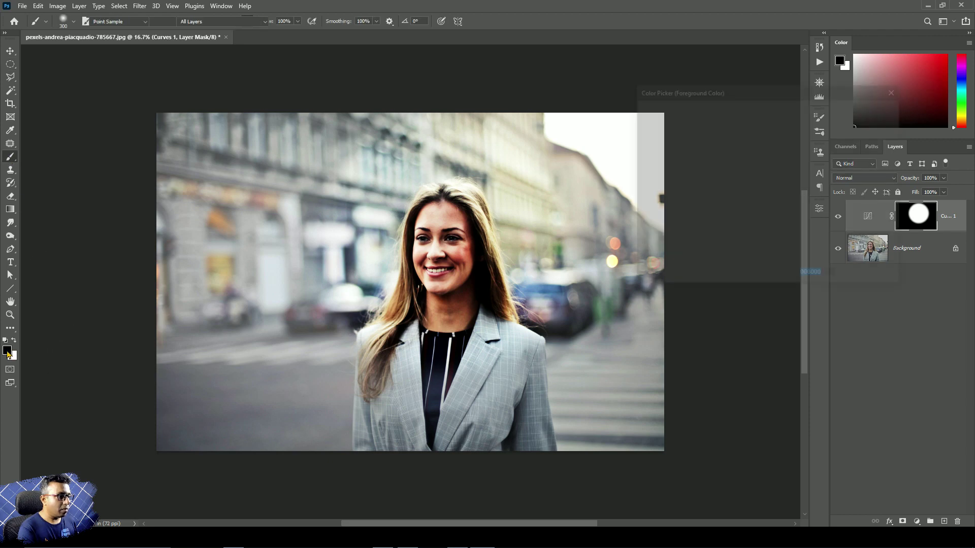
pyautogui.click(724, 138)
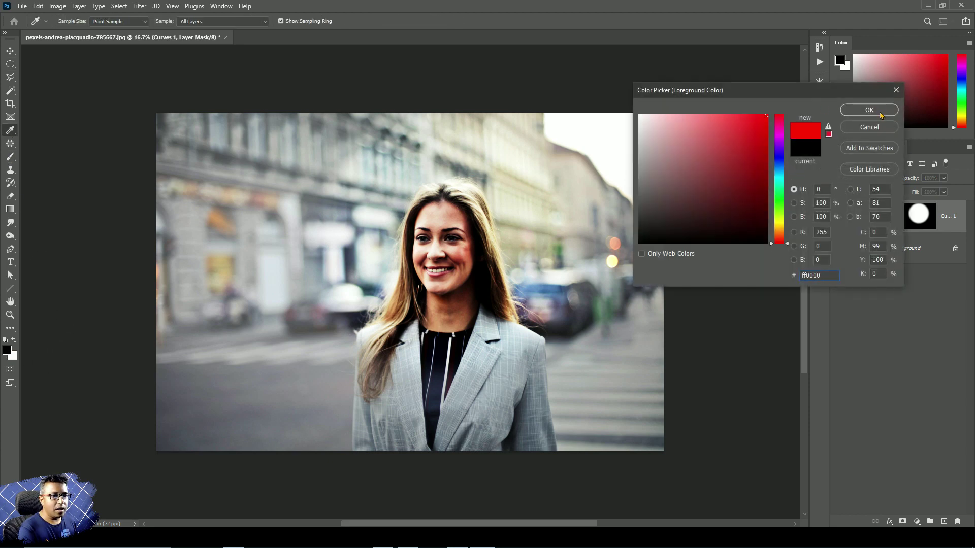
pyautogui.click(869, 110)
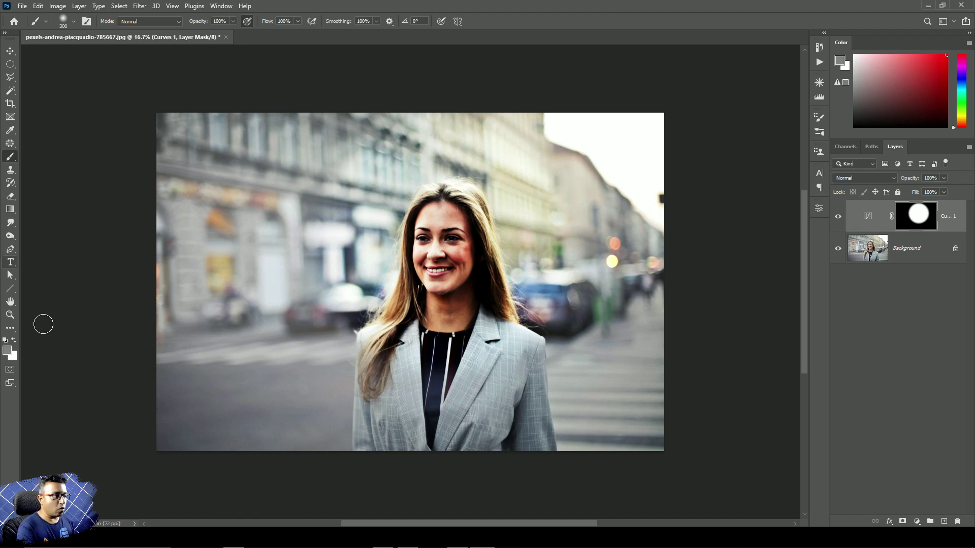
# Try green (00ff06) as the foreground colour on the mask, and restore the default colours with black in front.
pyautogui.click(7, 352)
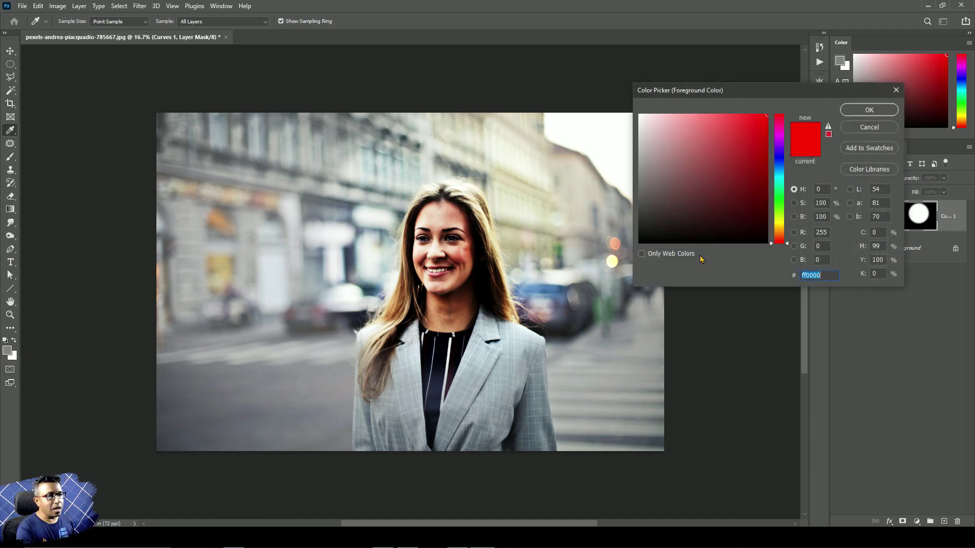
pyautogui.click(775, 200)
pyautogui.click(742, 171)
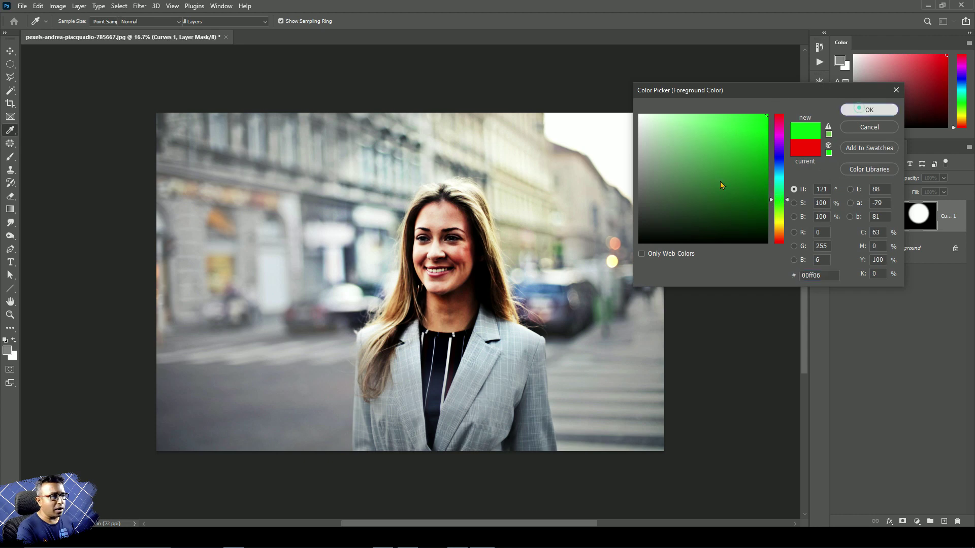
pyautogui.press('Return')
pyautogui.press('d')
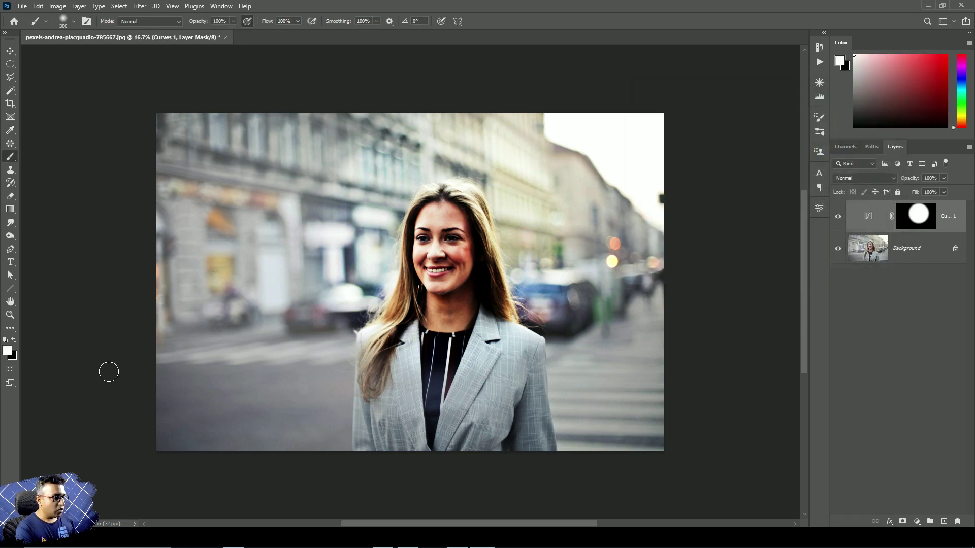
pyautogui.press('x')
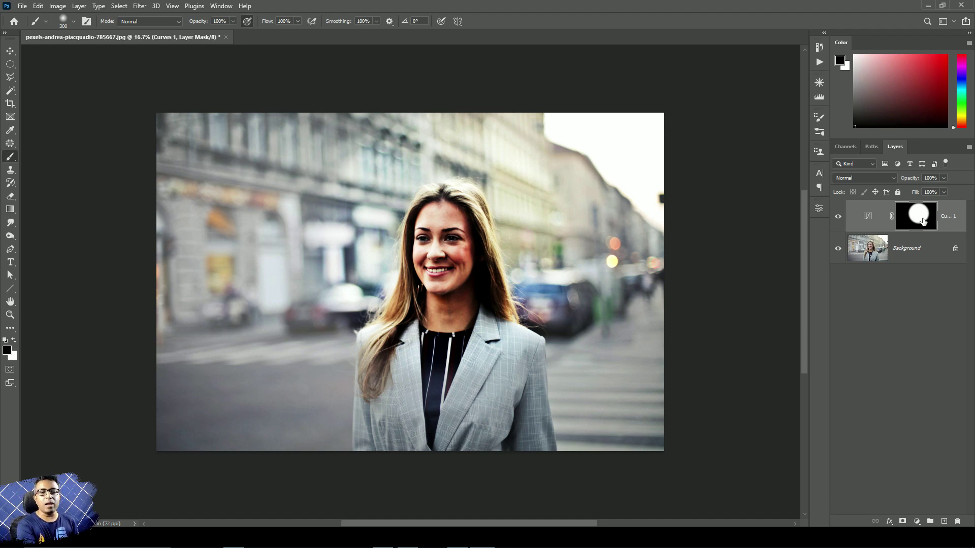
# Pick a bright red foreground colour with the Background layer active, and reselect the Curves layer's mask.
pyautogui.click(876, 258)
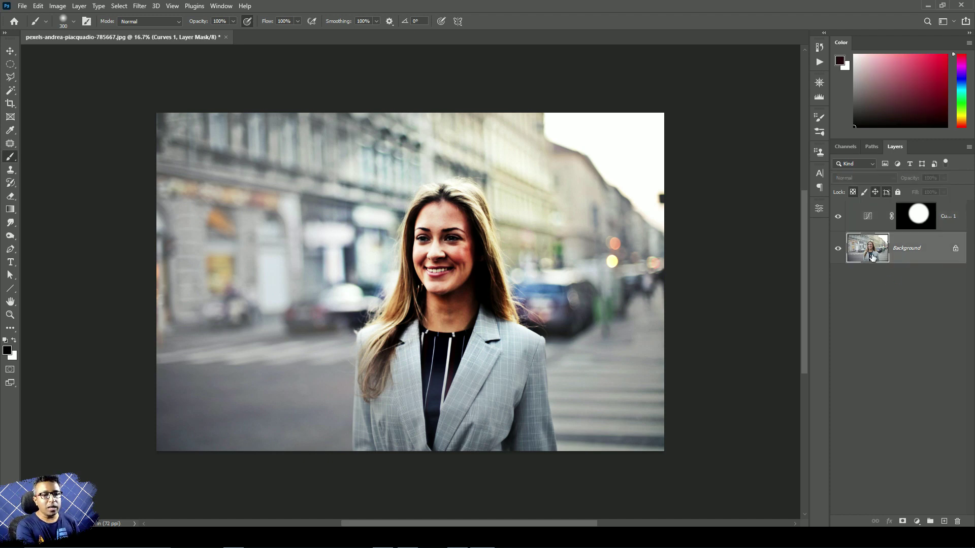
pyautogui.click(7, 351)
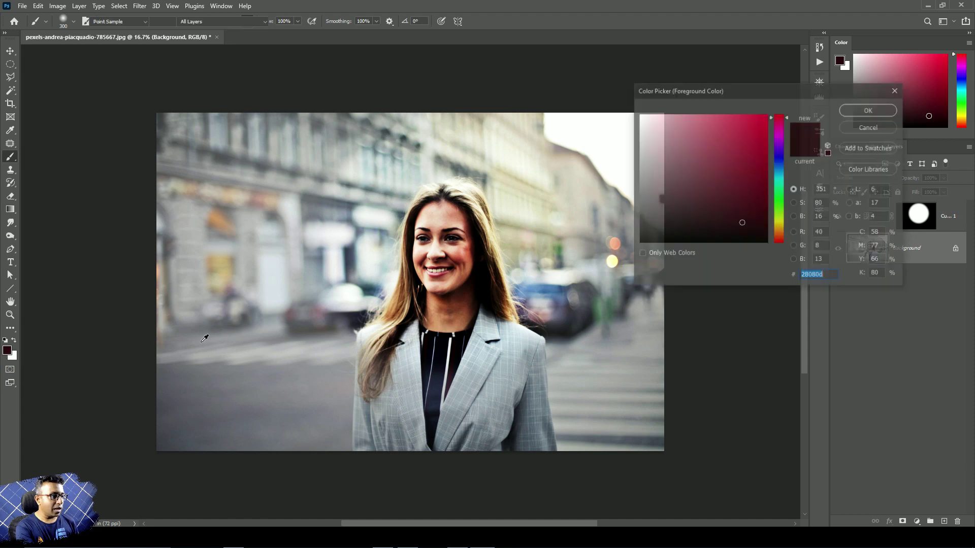
pyautogui.click(742, 155)
pyautogui.click(858, 109)
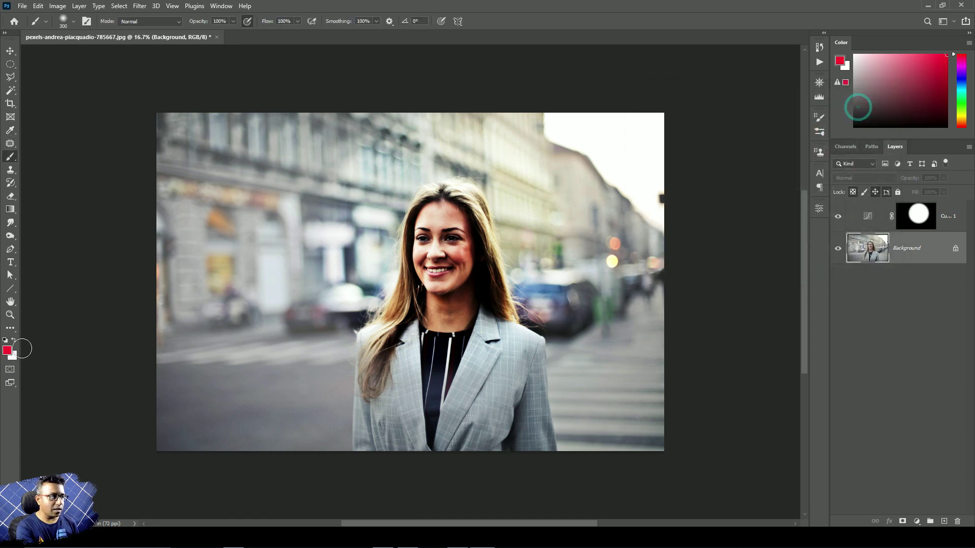
pyautogui.click(918, 220)
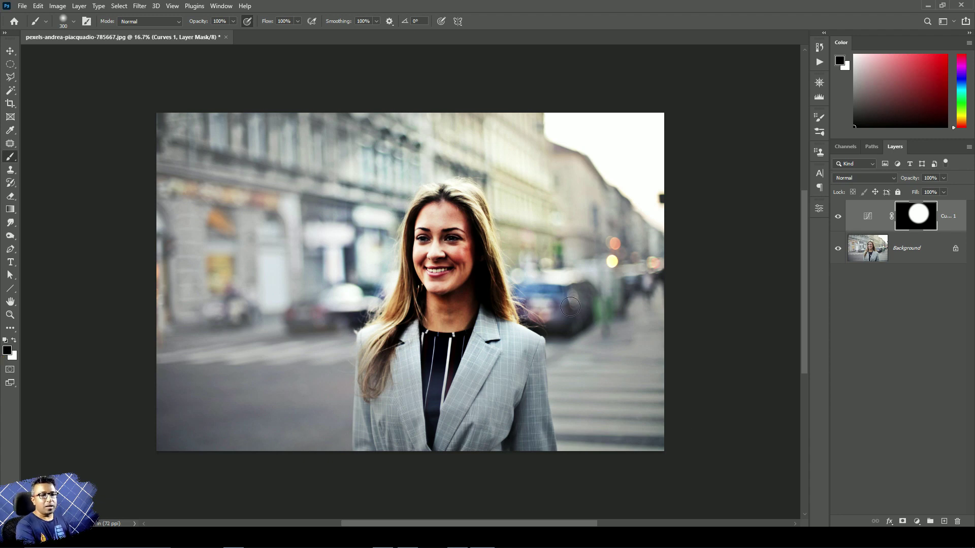
# Reopen the Curves mask's properties and reduce its density to 66%.
pyautogui.click(820, 208)
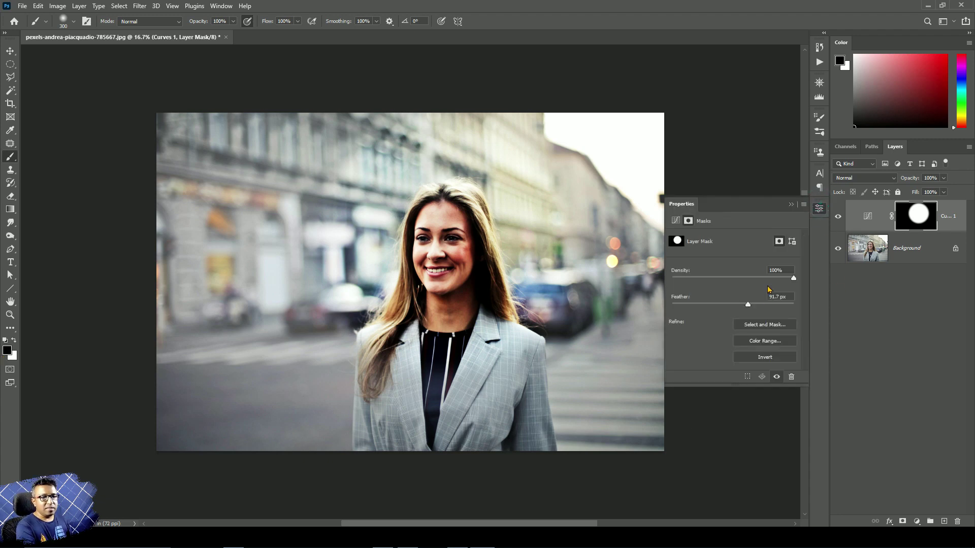
pyautogui.moveTo(795, 279); pyautogui.dragTo(749, 310)
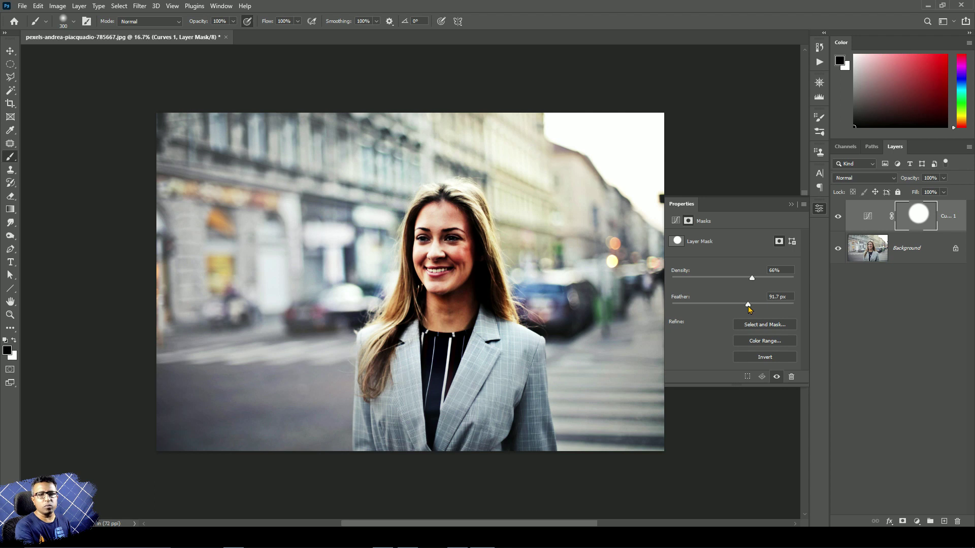
# Switch to the browser and look through the playlists of the Graphic Training Channel on YouTube.
pyautogui.click(741, 94)
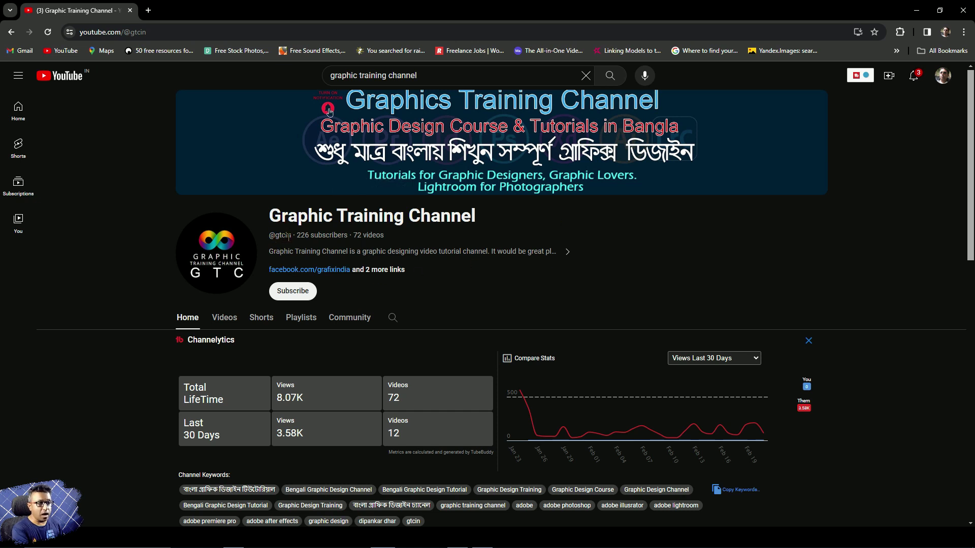
pyautogui.click(305, 320)
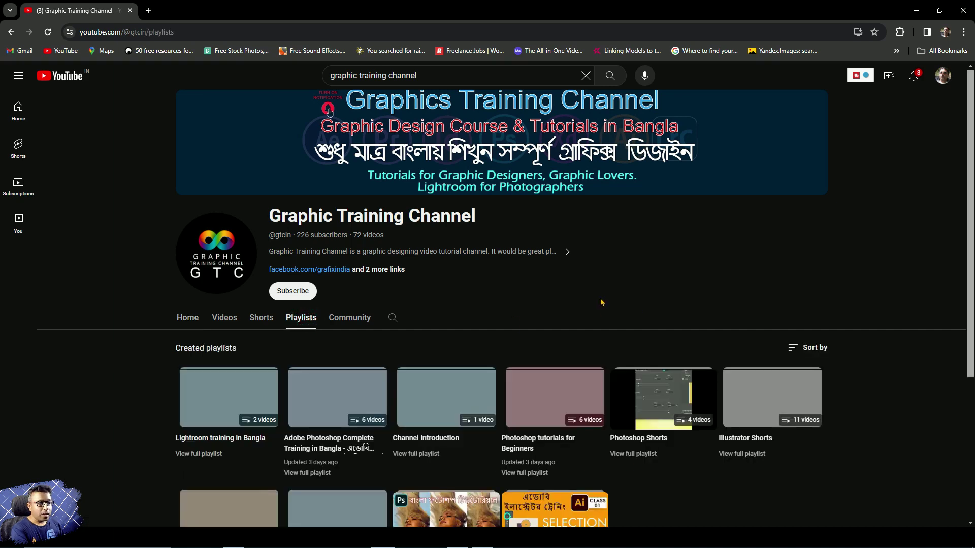
pyautogui.scroll(-3, 601, 302)
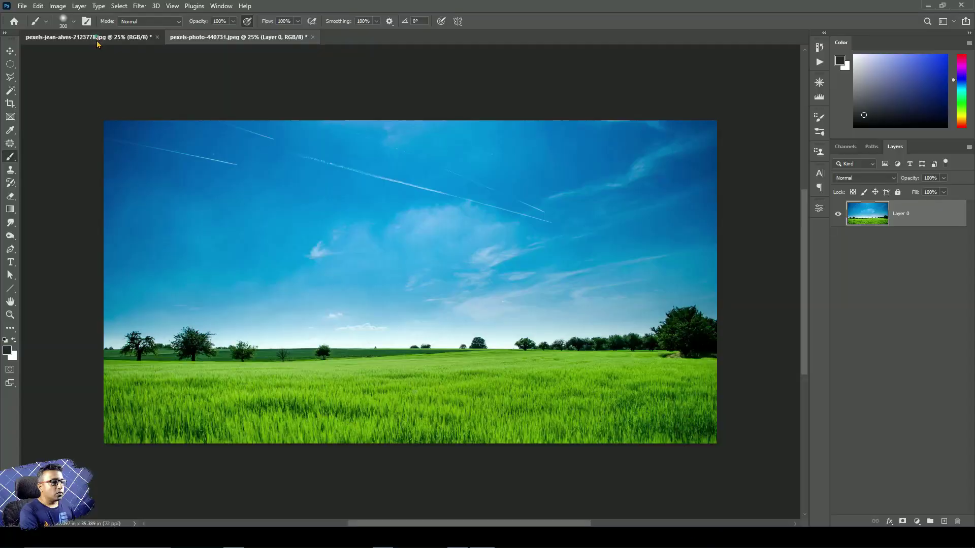
# Look over the open portrait and field photos, and add a white layer mask to the field photo's layer.
pyautogui.click(96, 38)
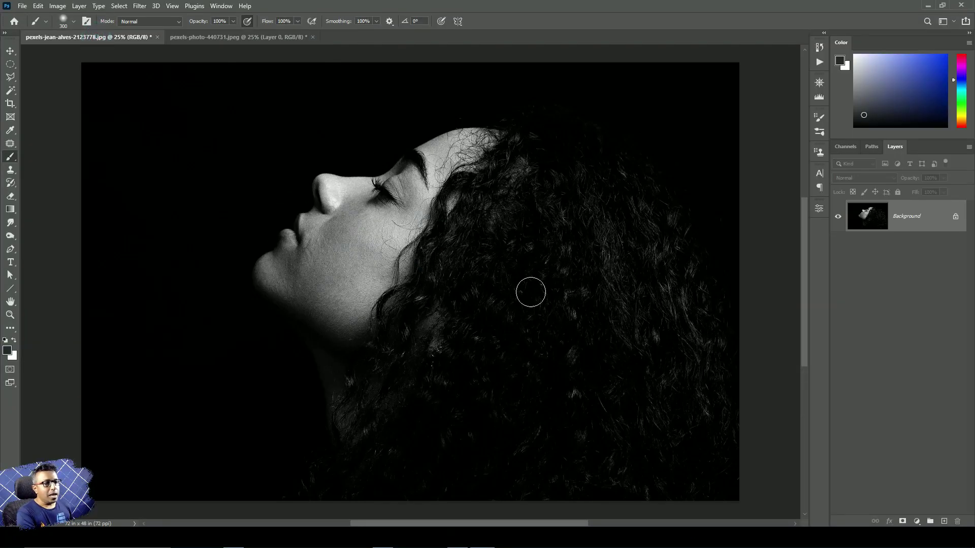
pyautogui.click(266, 39)
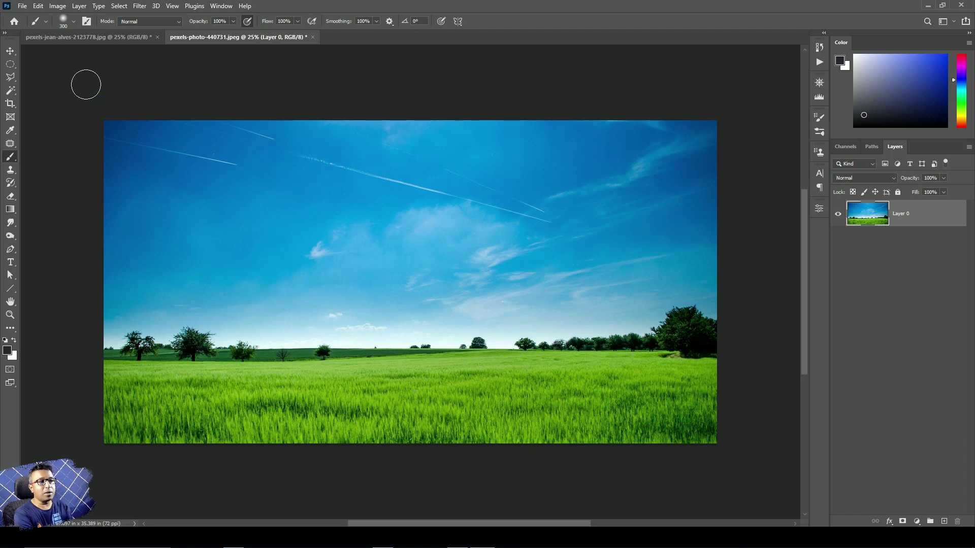
pyautogui.click(101, 37)
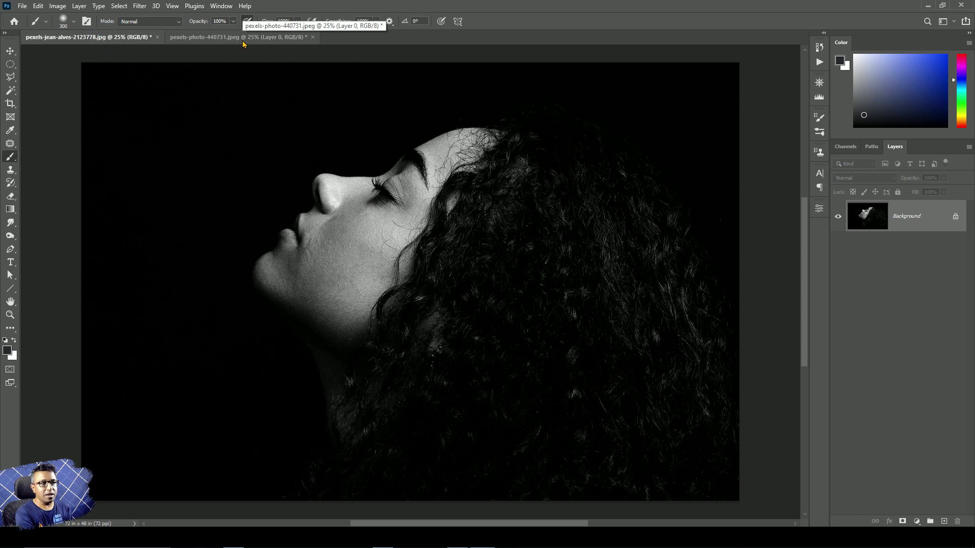
pyautogui.click(242, 40)
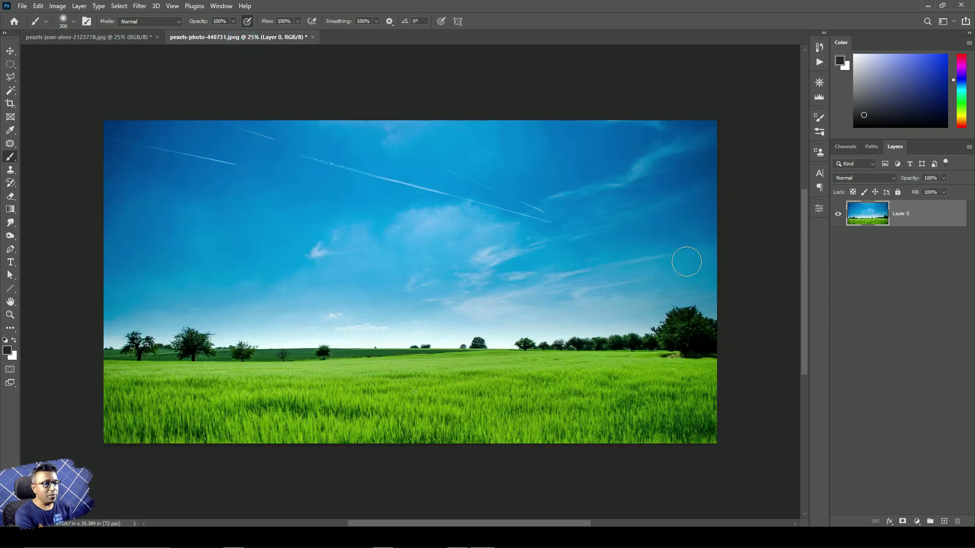
pyautogui.click(903, 522)
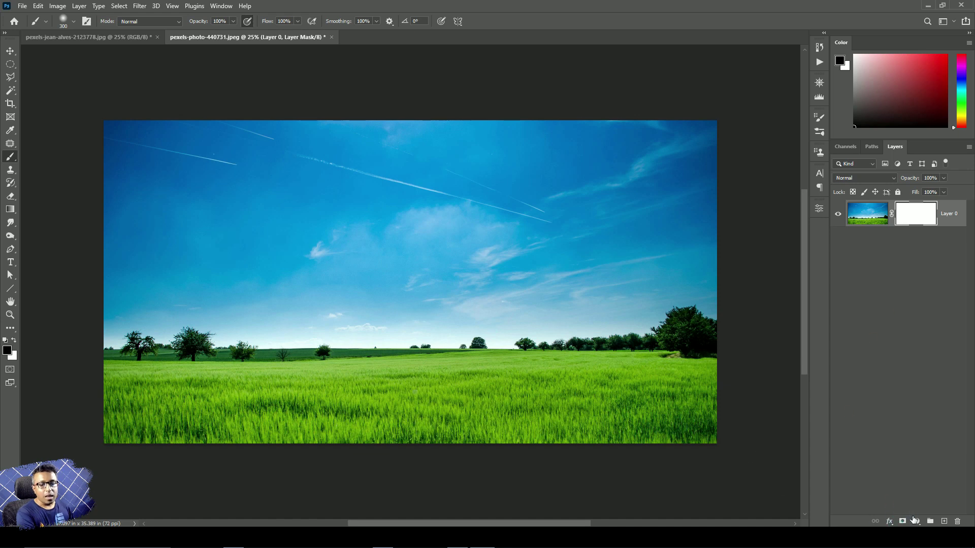
# Add a black Solid Color fill layer beneath the field photo layer and check it by toggling the photo's visibility.
pyautogui.click(916, 522)
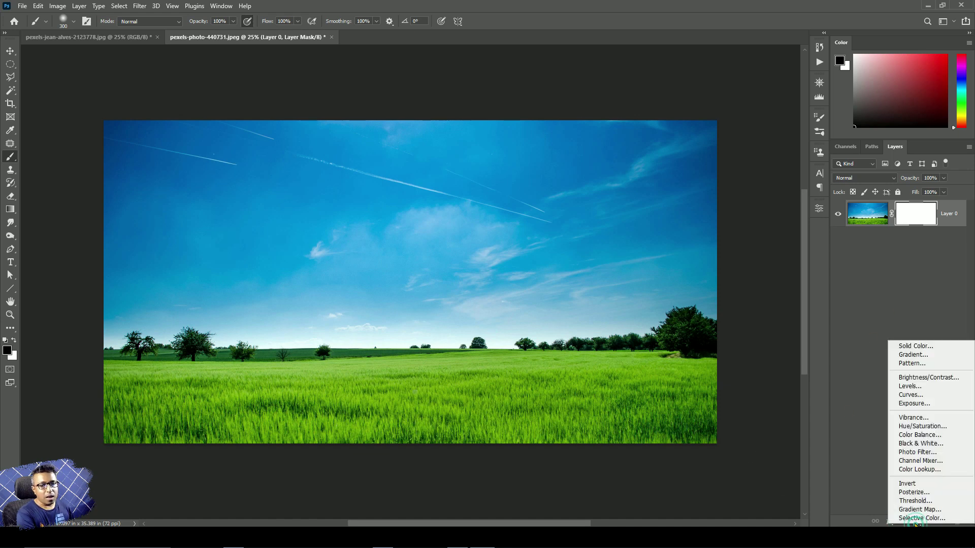
pyautogui.click(917, 347)
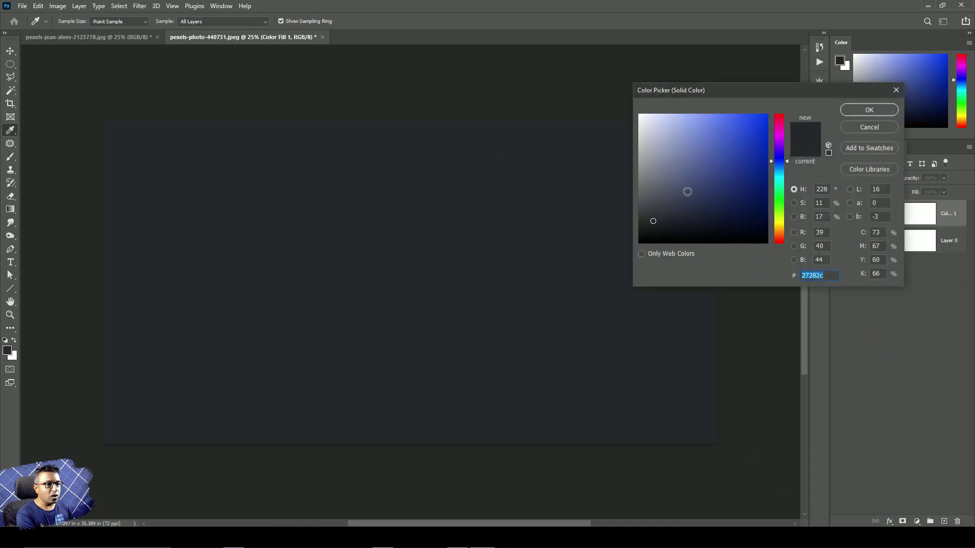
pyautogui.click(596, 272)
pyautogui.moveTo(681, 197); pyautogui.dragTo(596, 272)
pyautogui.click(851, 110)
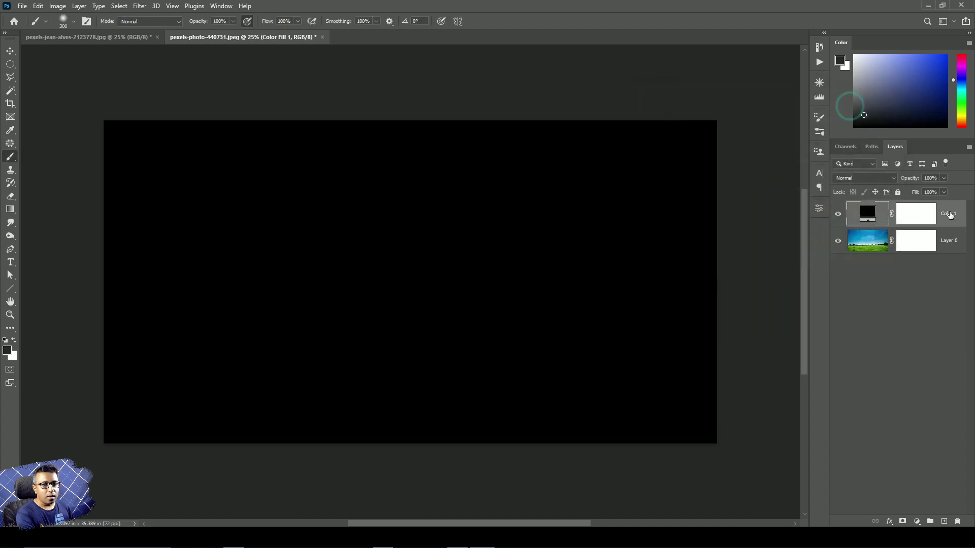
pyautogui.moveTo(950, 213); pyautogui.dragTo(951, 275)
pyautogui.click(837, 214)
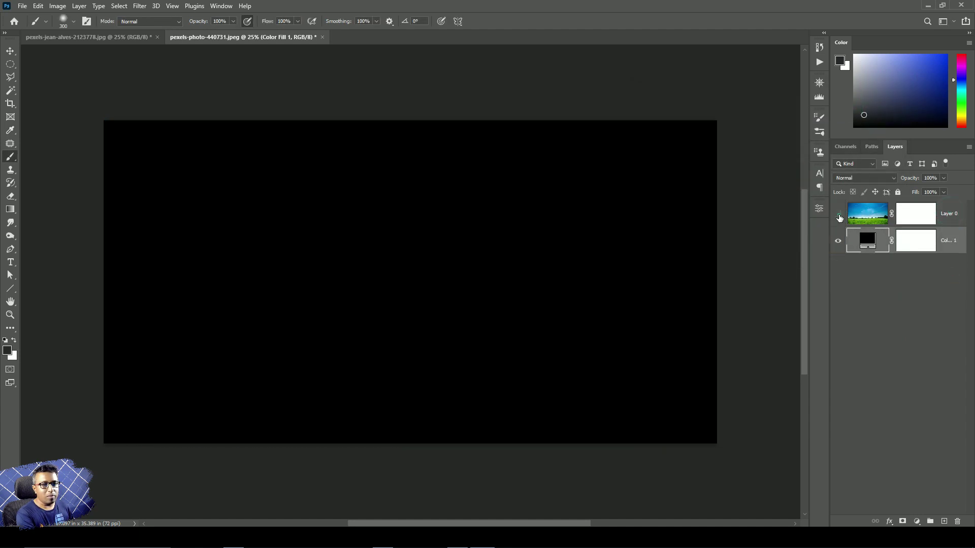
pyautogui.click(838, 213)
# Copy the entire black-and-white portrait and paste it into the layer mask of the field photo's layer.
pyautogui.click(916, 214)
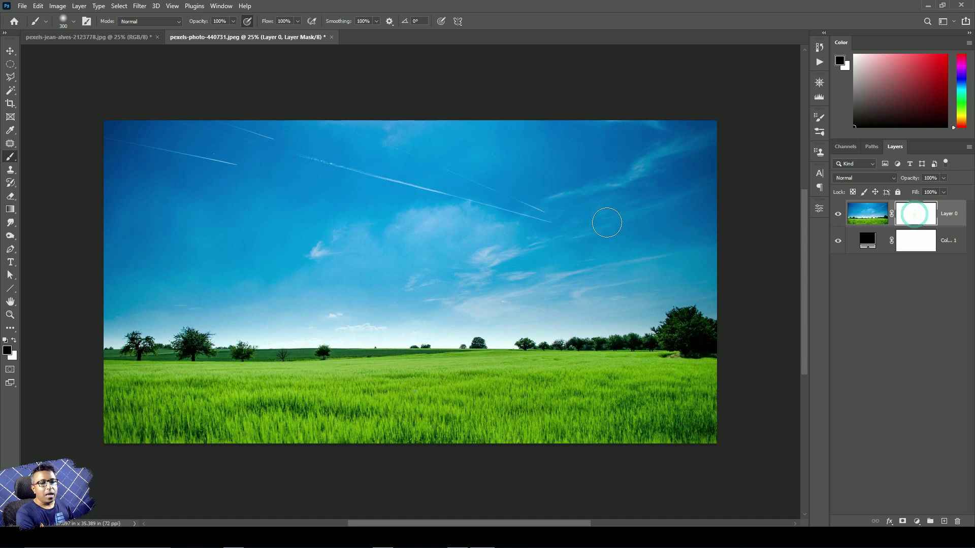
pyautogui.click(86, 38)
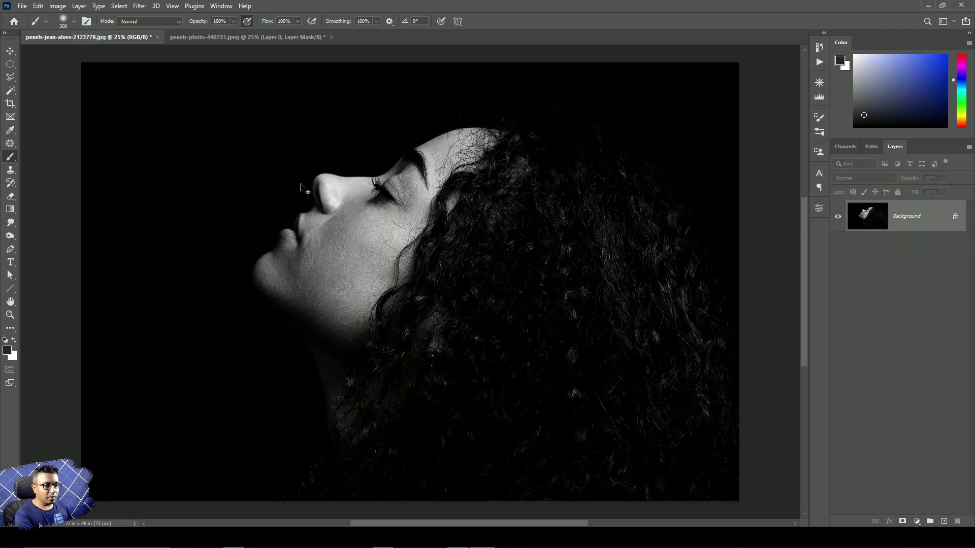
pyautogui.hotkey('ctrl', 'a')
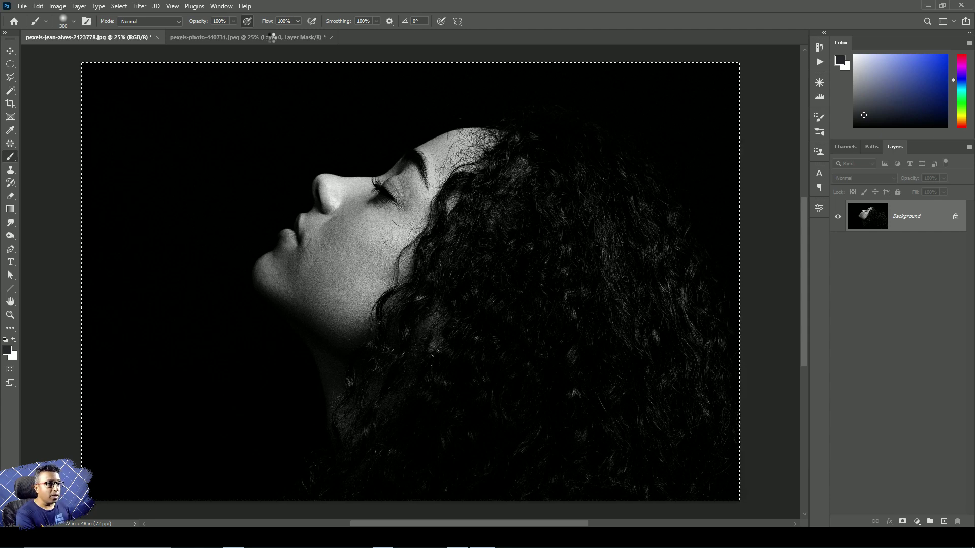
pyautogui.click(271, 37)
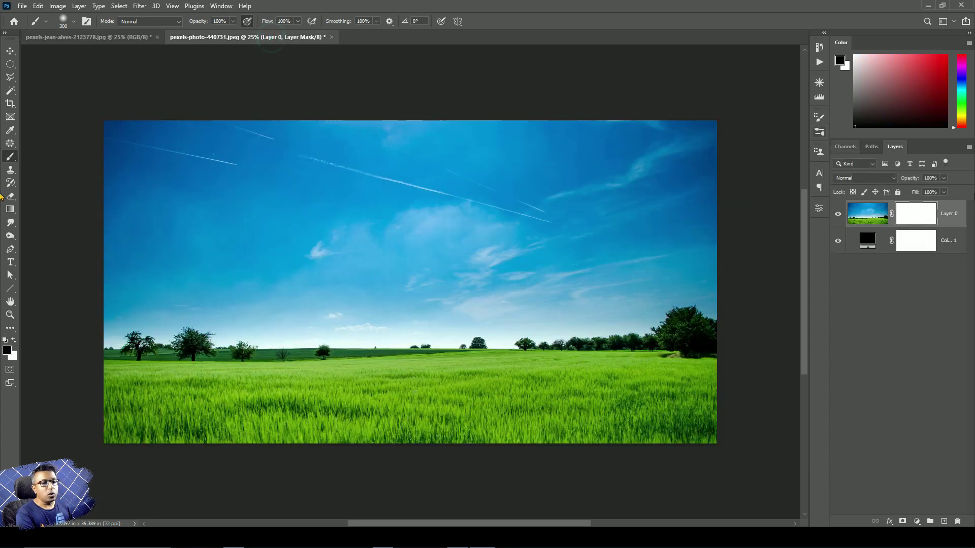
pyautogui.keyDown('alt'); pyautogui.click(917, 219); pyautogui.keyUp('alt')
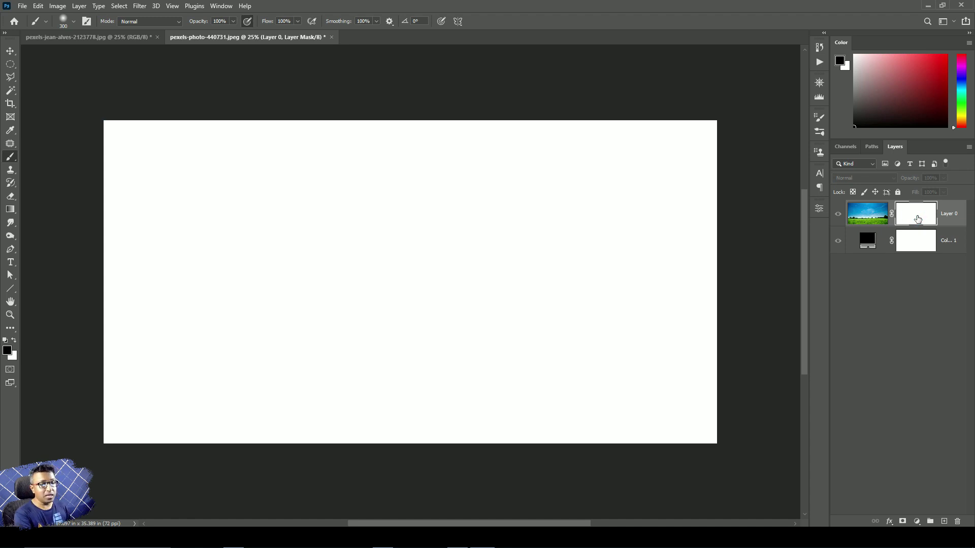
pyautogui.click(908, 310)
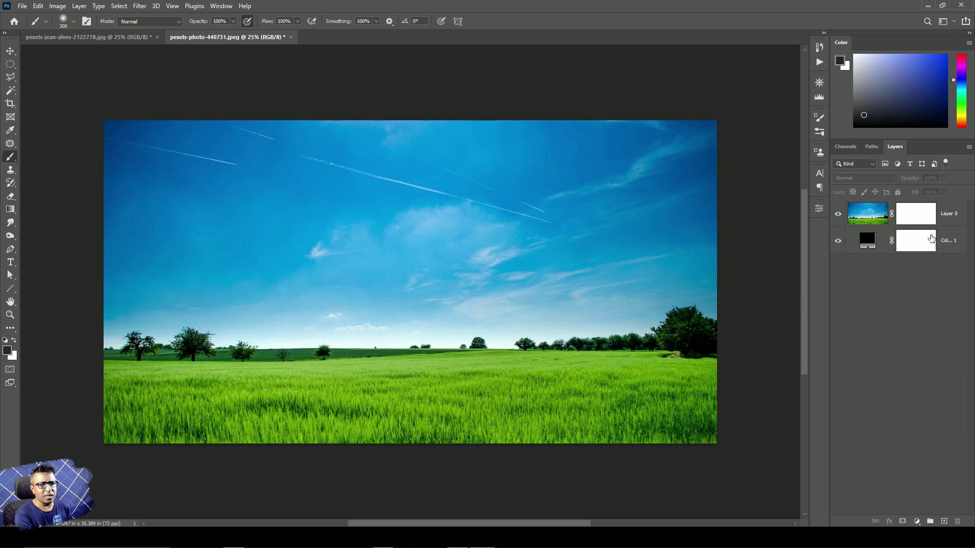
pyautogui.keyDown('alt'); pyautogui.click(919, 219); pyautogui.keyUp('alt')
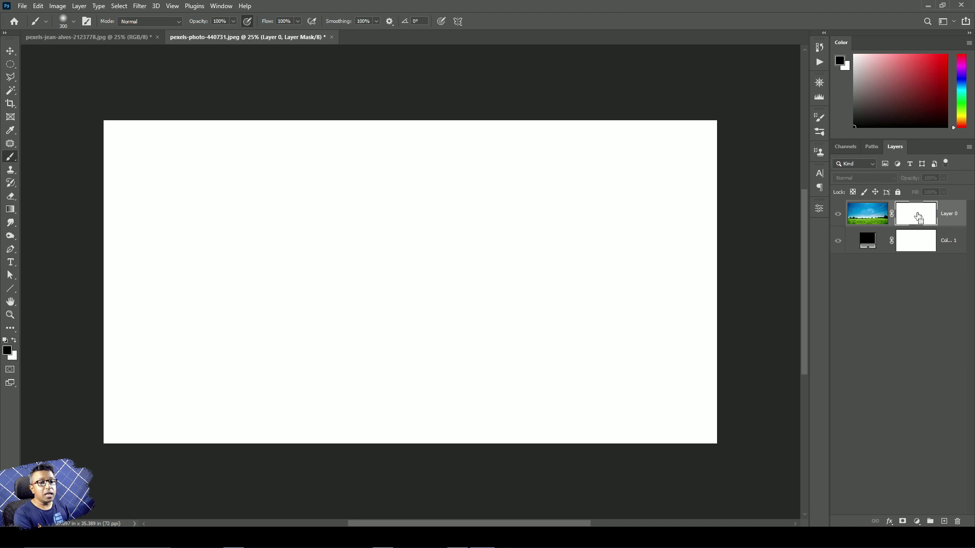
pyautogui.hotkey('ctrl', 'v')
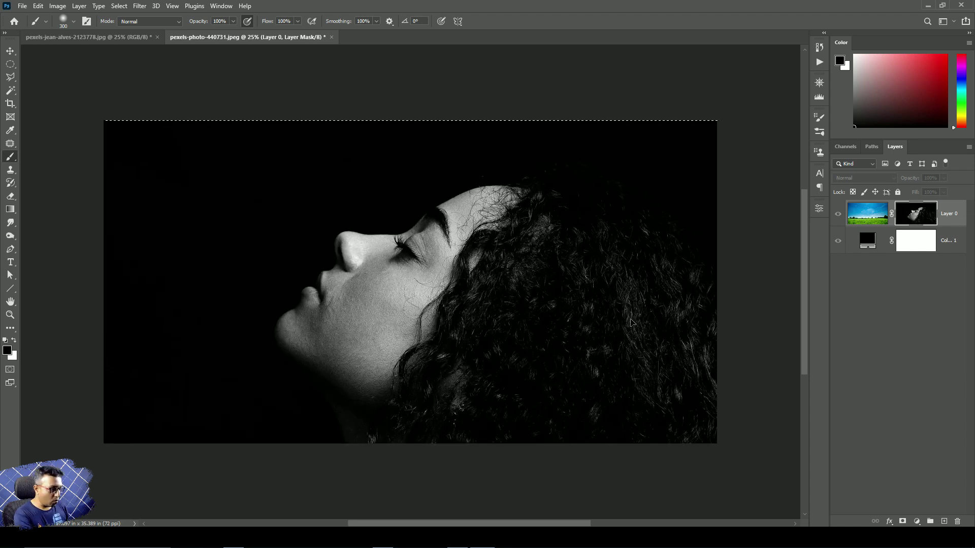
# Scale the portrait pasted in the mask to about 73.59% and align it with the canvas's right edge.
pyautogui.hotkey('ctrl', 't')
pyautogui.scroll(-2, 363, 357)
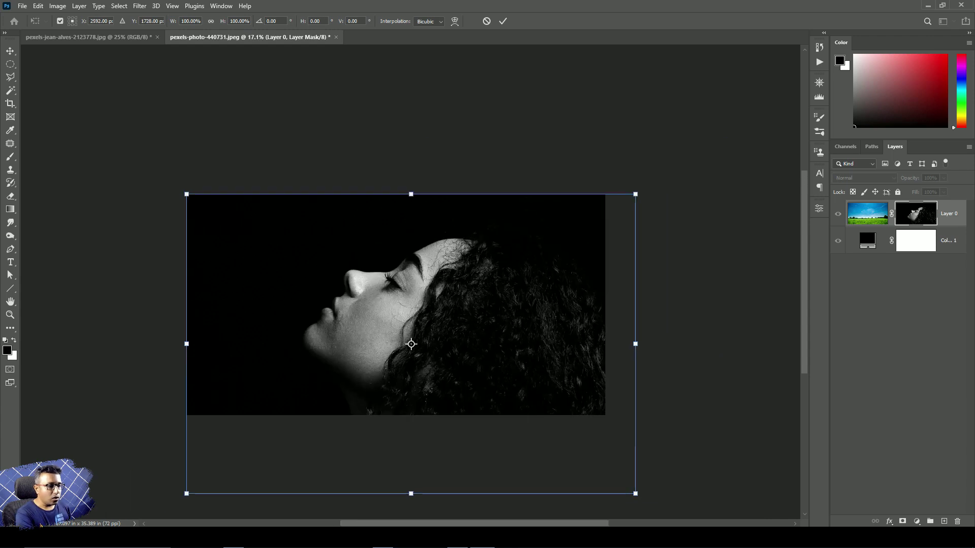
pyautogui.moveTo(635, 493); pyautogui.dragTo(539, 381)
pyautogui.moveTo(470, 364); pyautogui.dragTo(559, 363)
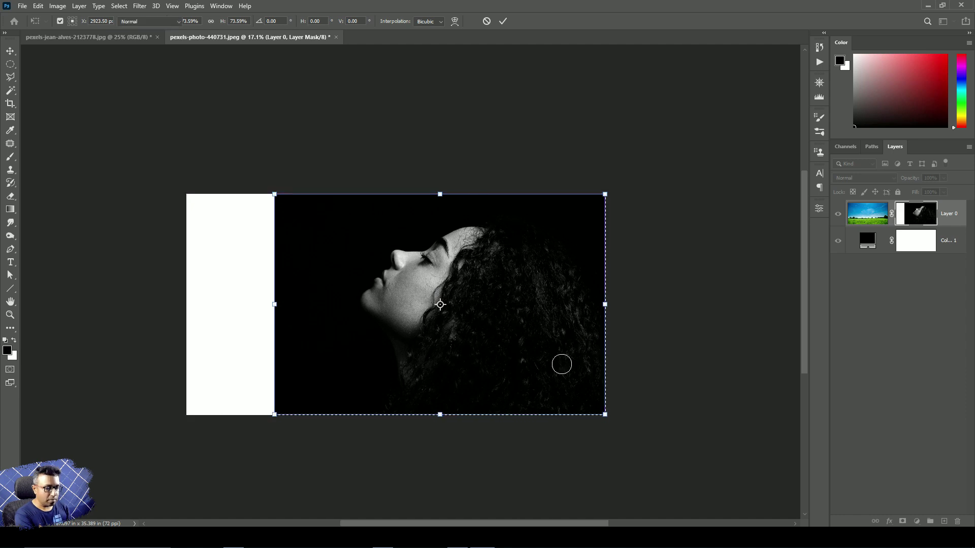
pyautogui.press('Return')
# Paint the white strip beside the portrait in the mask black with a 900 px brush.
pyautogui.press('b')
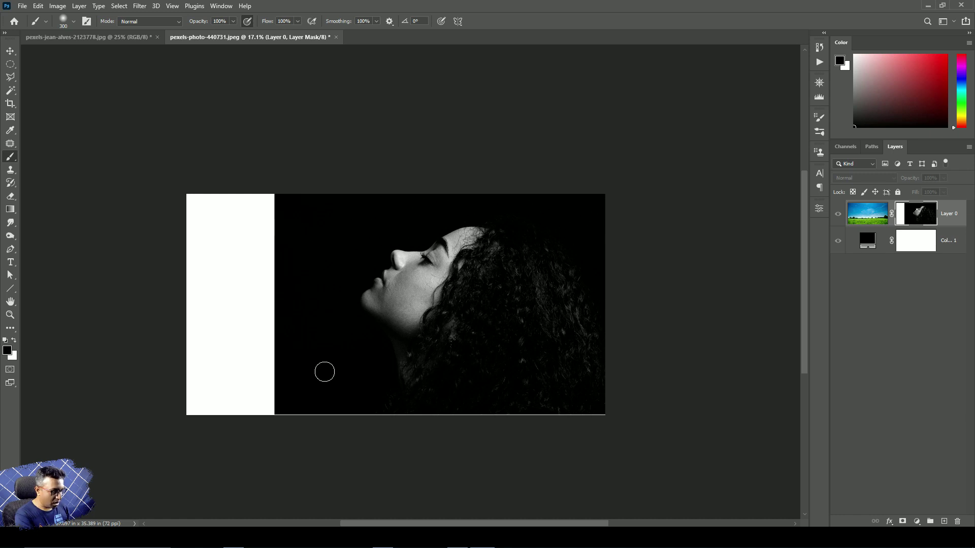
pyautogui.press(']')
pyautogui.press(']')
pyautogui.press(']')
pyautogui.press(']')
pyautogui.press(']')
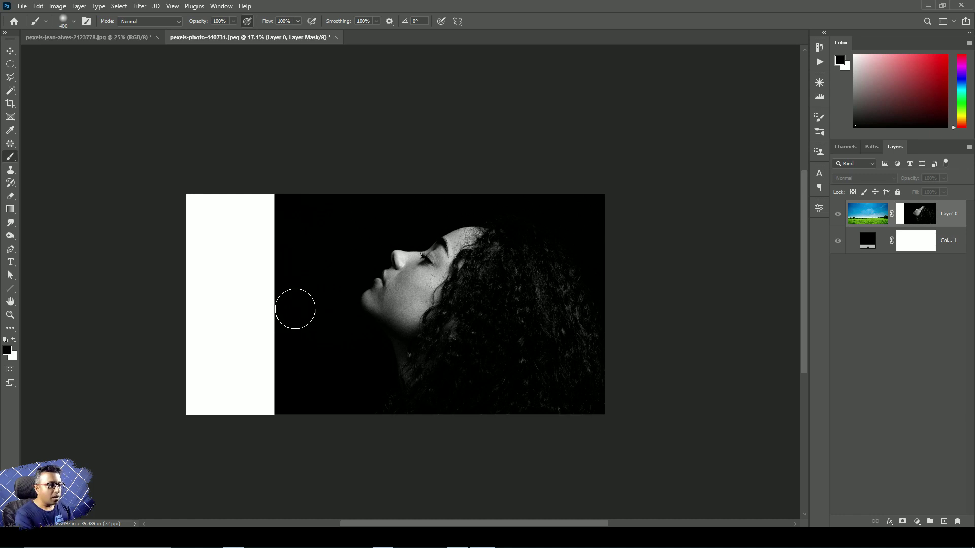
pyautogui.press(']')
pyautogui.moveTo(285, 176)
pyautogui.mouseDown()
pyautogui.moveTo(262, 294)
pyautogui.moveTo(266, 425)
pyautogui.moveTo(256, 182)
pyautogui.moveTo(246, 160)
pyautogui.moveTo(194, 197)
pyautogui.moveTo(201, 421)
pyautogui.moveTo(252, 435)
pyautogui.moveTo(256, 361)
pyautogui.moveTo(230, 194)
pyautogui.moveTo(221, 345)
pyautogui.moveTo(233, 424)
pyautogui.mouseUp()
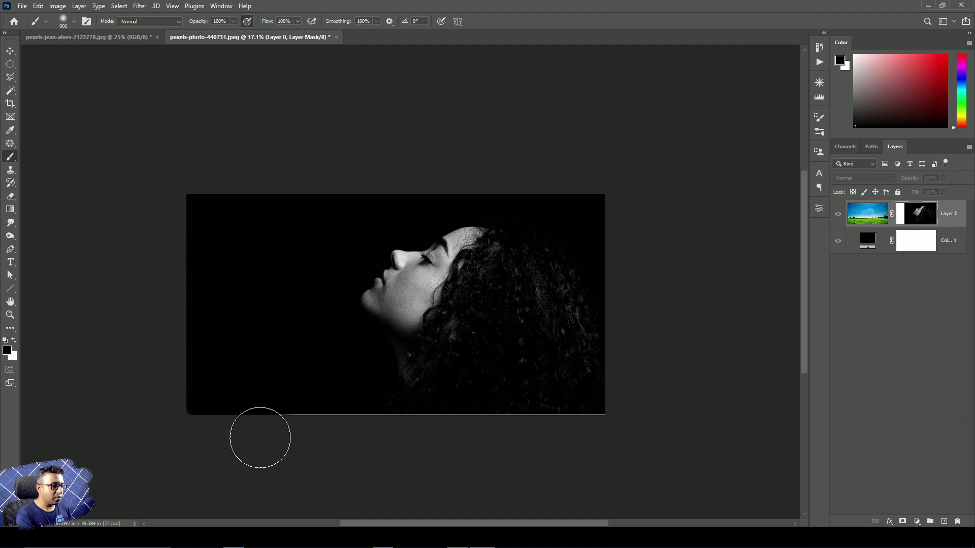
# Paint out the thin white line along the mask's bottom edge with a 250 px black brush, and return to the normal image view.
pyautogui.press('[')
pyautogui.press('[')
pyautogui.press('[')
pyautogui.press('[')
pyautogui.press('[')
pyautogui.press('[')
pyautogui.press('[')
pyautogui.press('[')
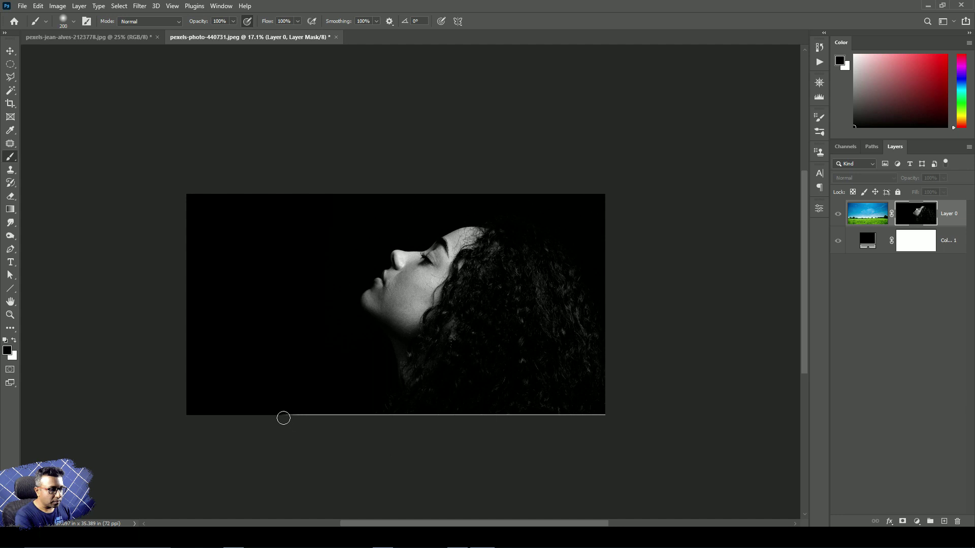
pyautogui.moveTo(313, 417); pyautogui.dragTo(688, 417)
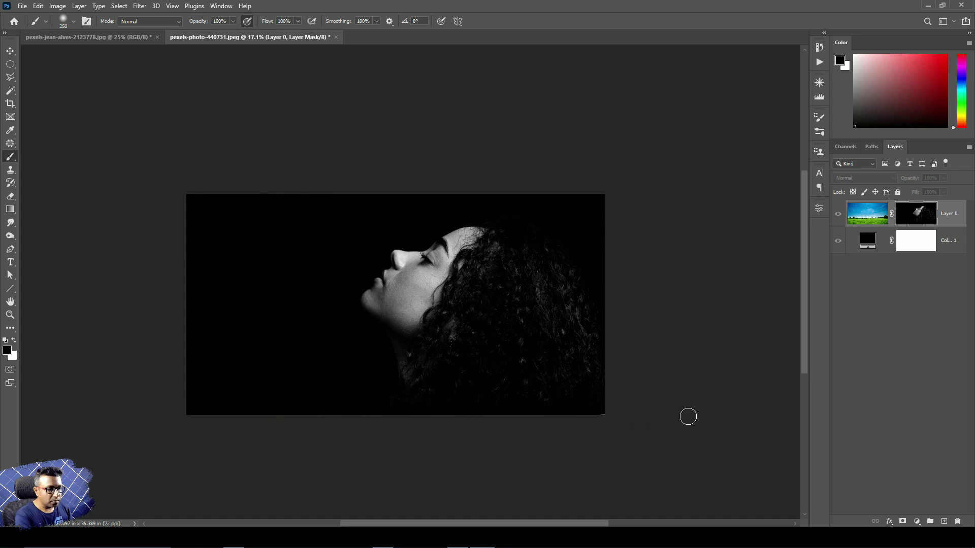
pyautogui.click(595, 418)
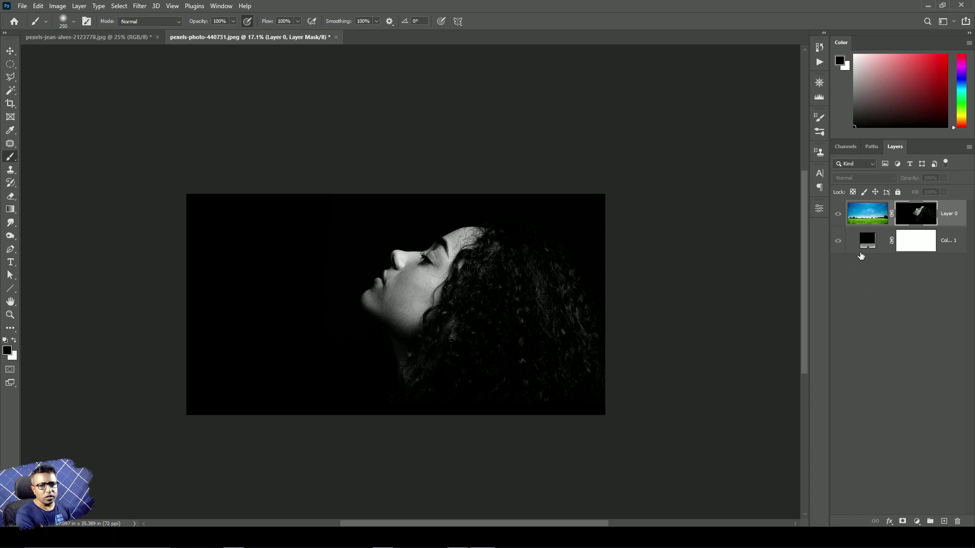
pyautogui.click(908, 321)
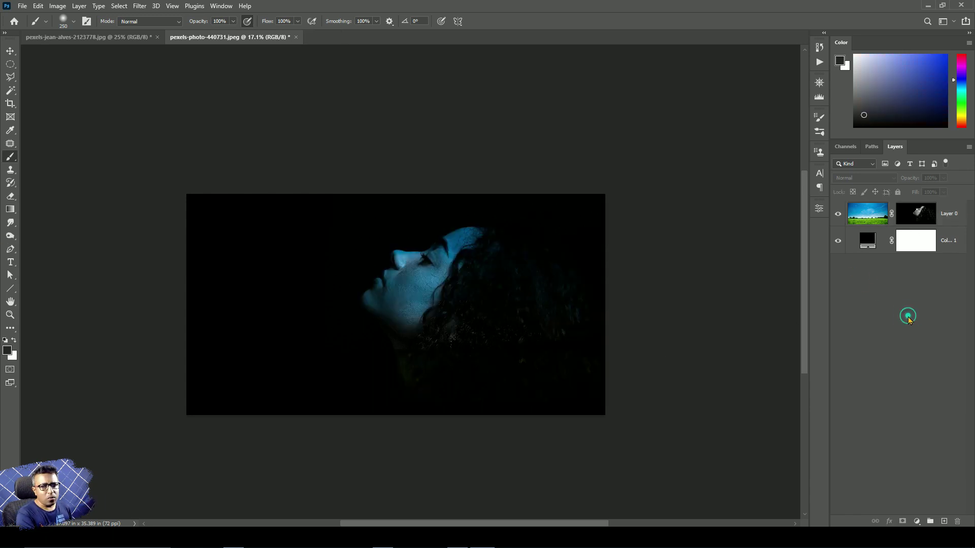
# Unlink the field photo from its mask, try moving the photo inside the portrait shape, and undo the move.
pyautogui.click(867, 221)
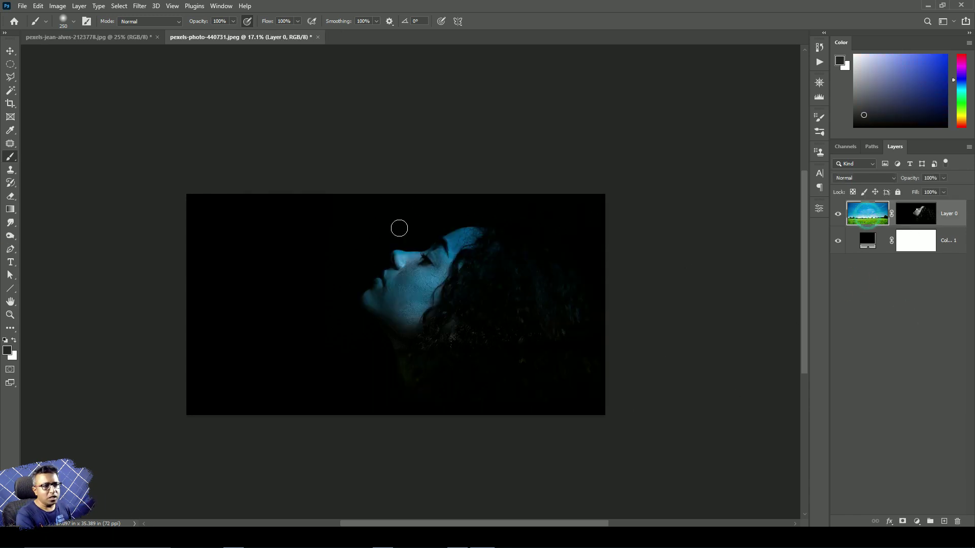
pyautogui.scroll(2, 383, 280)
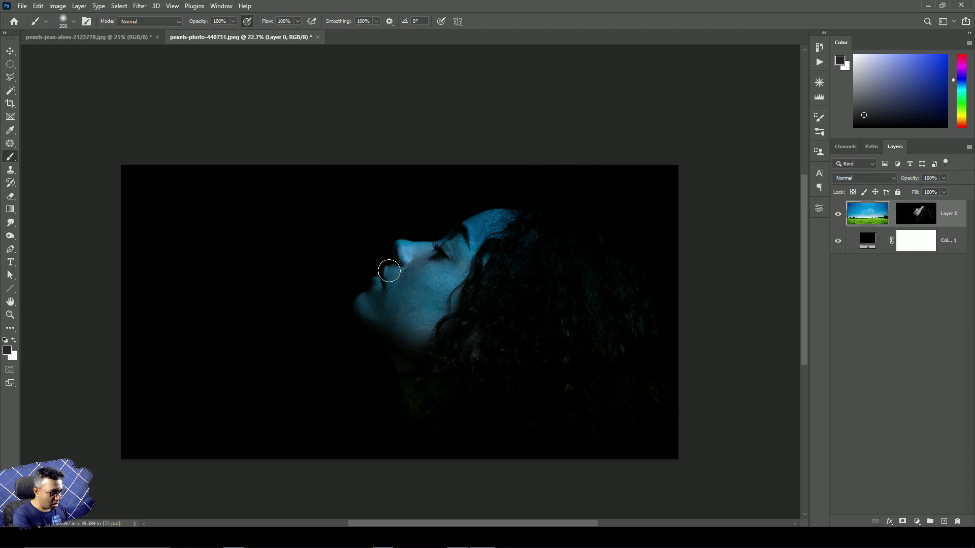
pyautogui.press('v')
pyautogui.moveTo(421, 311)
pyautogui.mouseDown()
pyautogui.moveTo(651, 323)
pyautogui.moveTo(579, 345)
pyautogui.moveTo(448, 415)
pyautogui.moveTo(398, 356)
pyautogui.moveTo(407, 324)
pyautogui.moveTo(428, 319)
pyautogui.moveTo(431, 327)
pyautogui.mouseUp()
pyautogui.hotkey('ctrl', 'z')
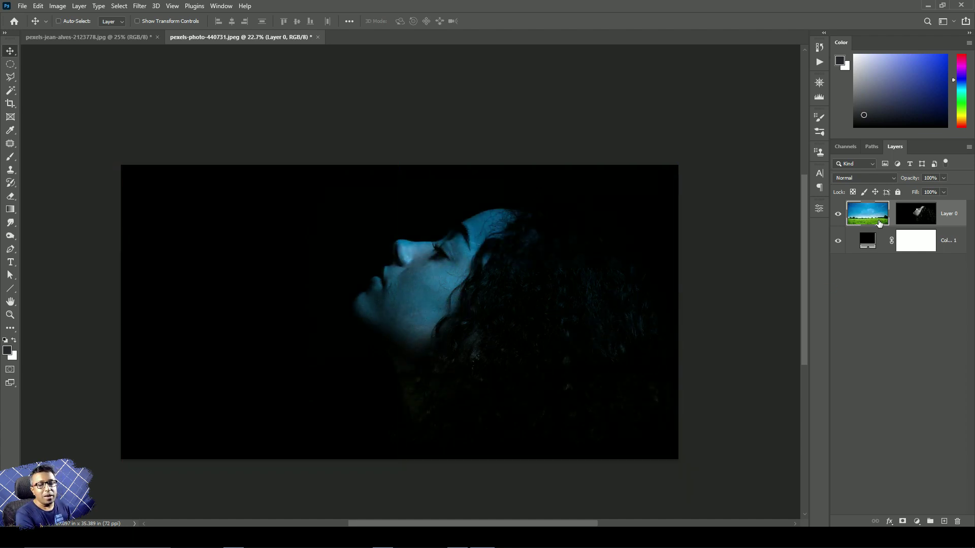
# Brighten the portrait mask with Levels, setting the input midtone to 1.99 and the white point to 170.
pyautogui.click(914, 214)
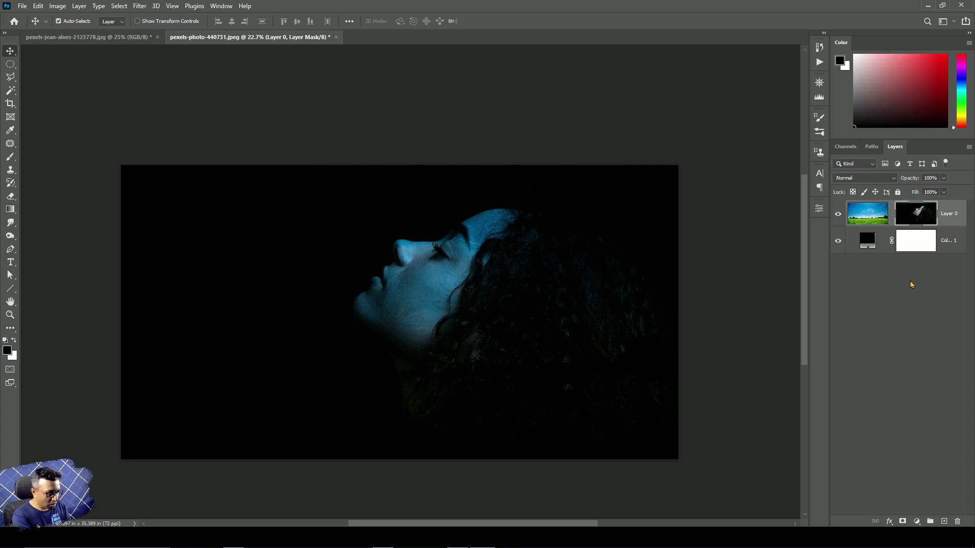
pyautogui.hotkey('ctrl', 'l')
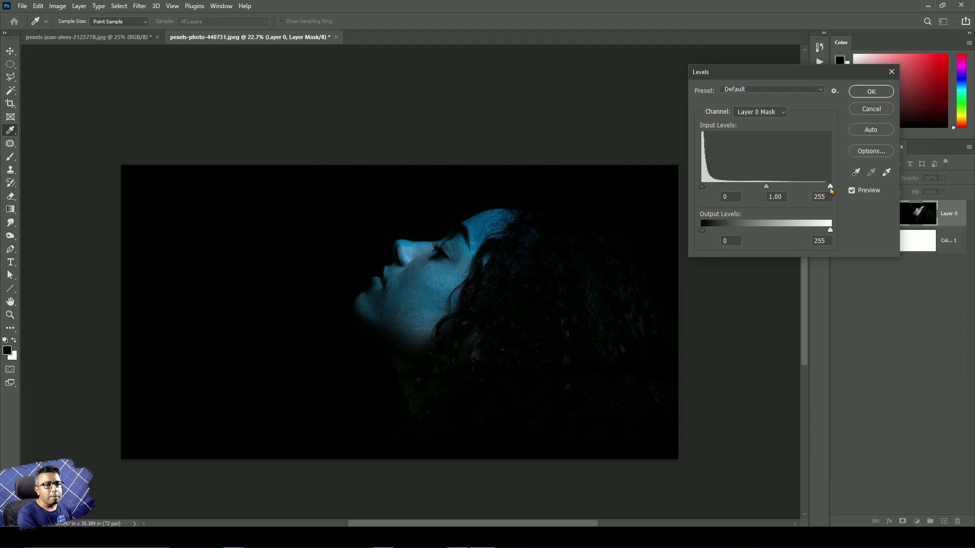
pyautogui.moveTo(830, 186); pyautogui.dragTo(721, 195)
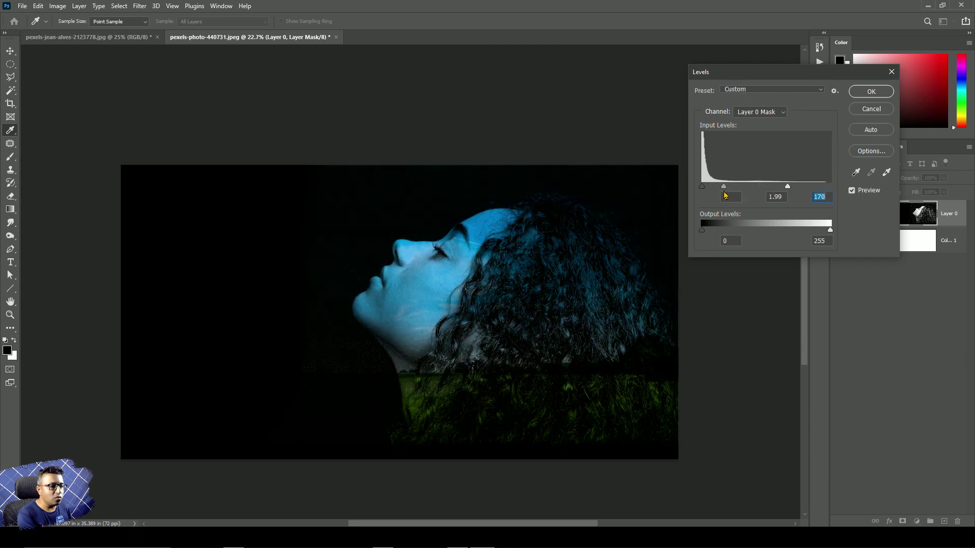
pyautogui.click(871, 92)
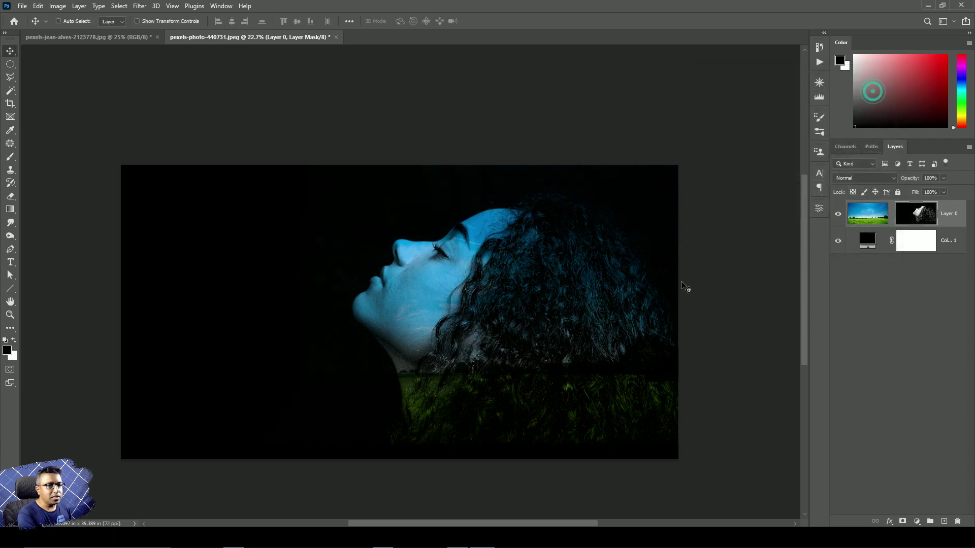
# Enlarge the black brush to 800 px and paint out the faint background around the face in the mask.
pyautogui.press('b')
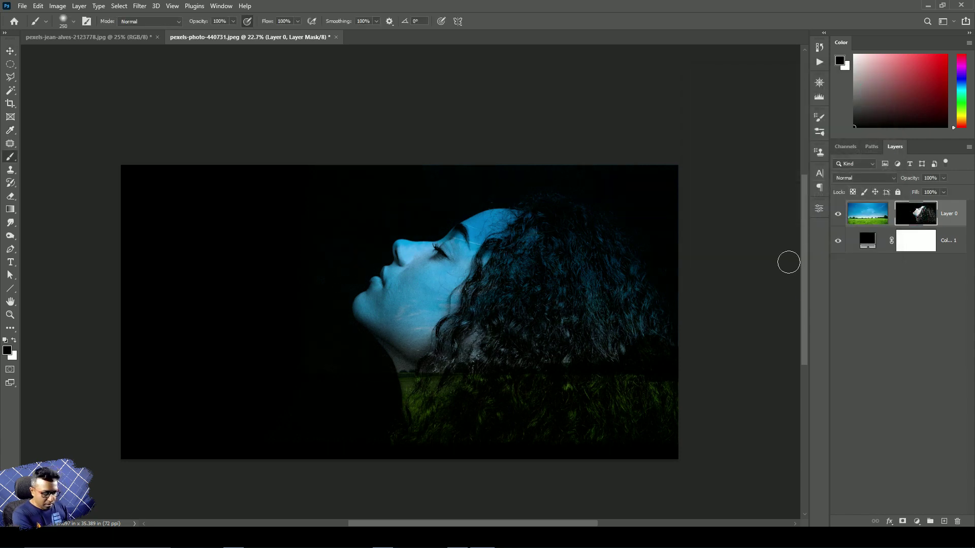
pyautogui.press(']')
pyautogui.press(']')
pyautogui.press(']')
pyautogui.press(']')
pyautogui.press(']')
pyautogui.press(']')
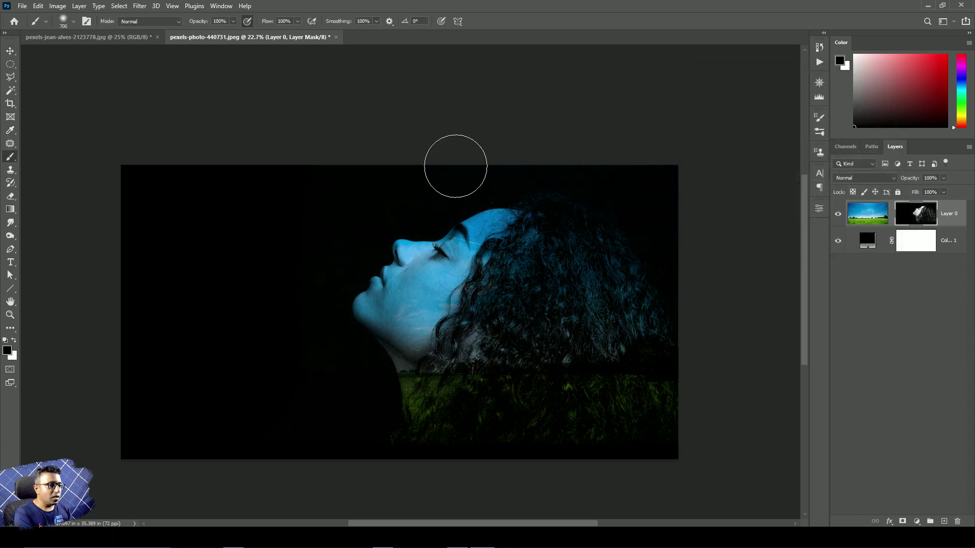
pyautogui.moveTo(461, 166); pyautogui.dragTo(300, 208)
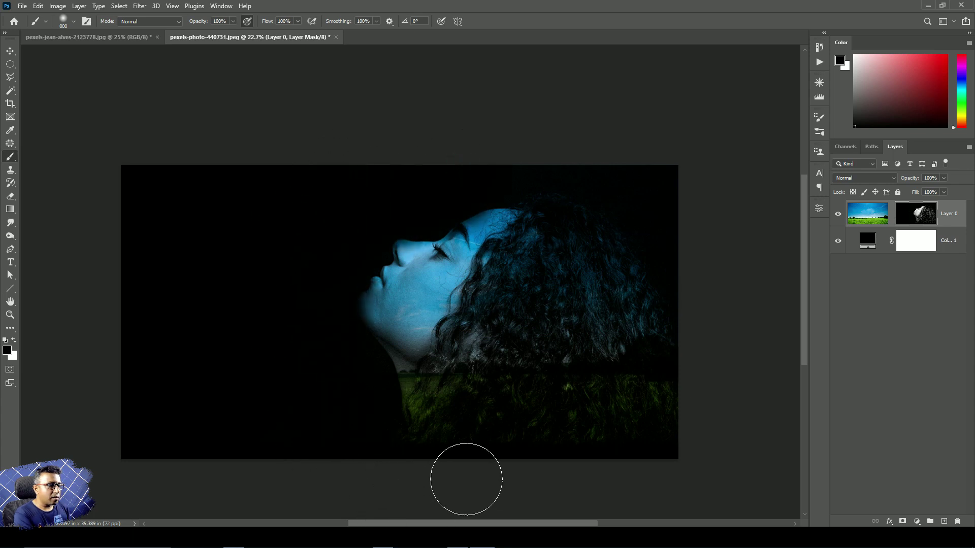
pyautogui.moveTo(473, 145)
pyautogui.mouseDown()
pyautogui.moveTo(308, 183)
pyautogui.moveTo(277, 363)
pyautogui.moveTo(314, 454)
pyautogui.mouseUp()
pyautogui.scroll(-2, 680, 413)
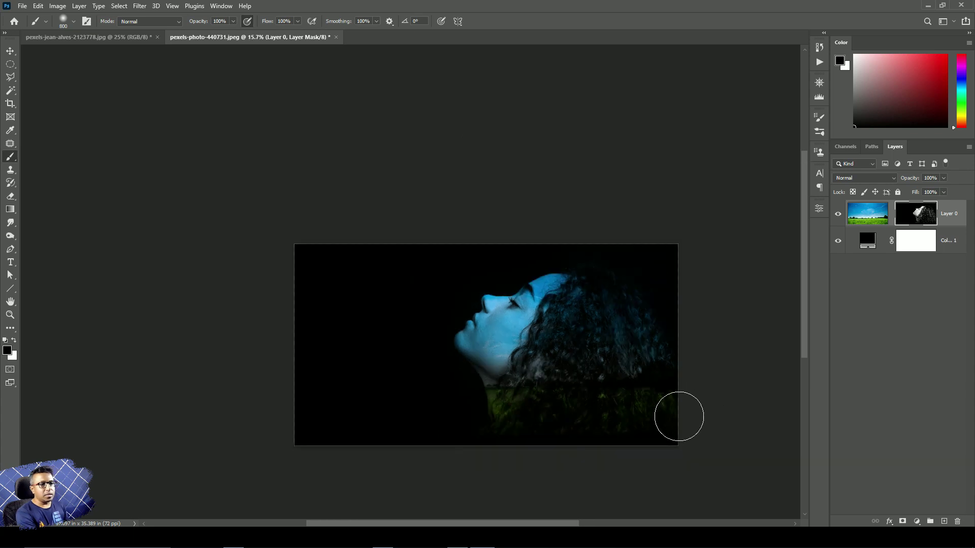